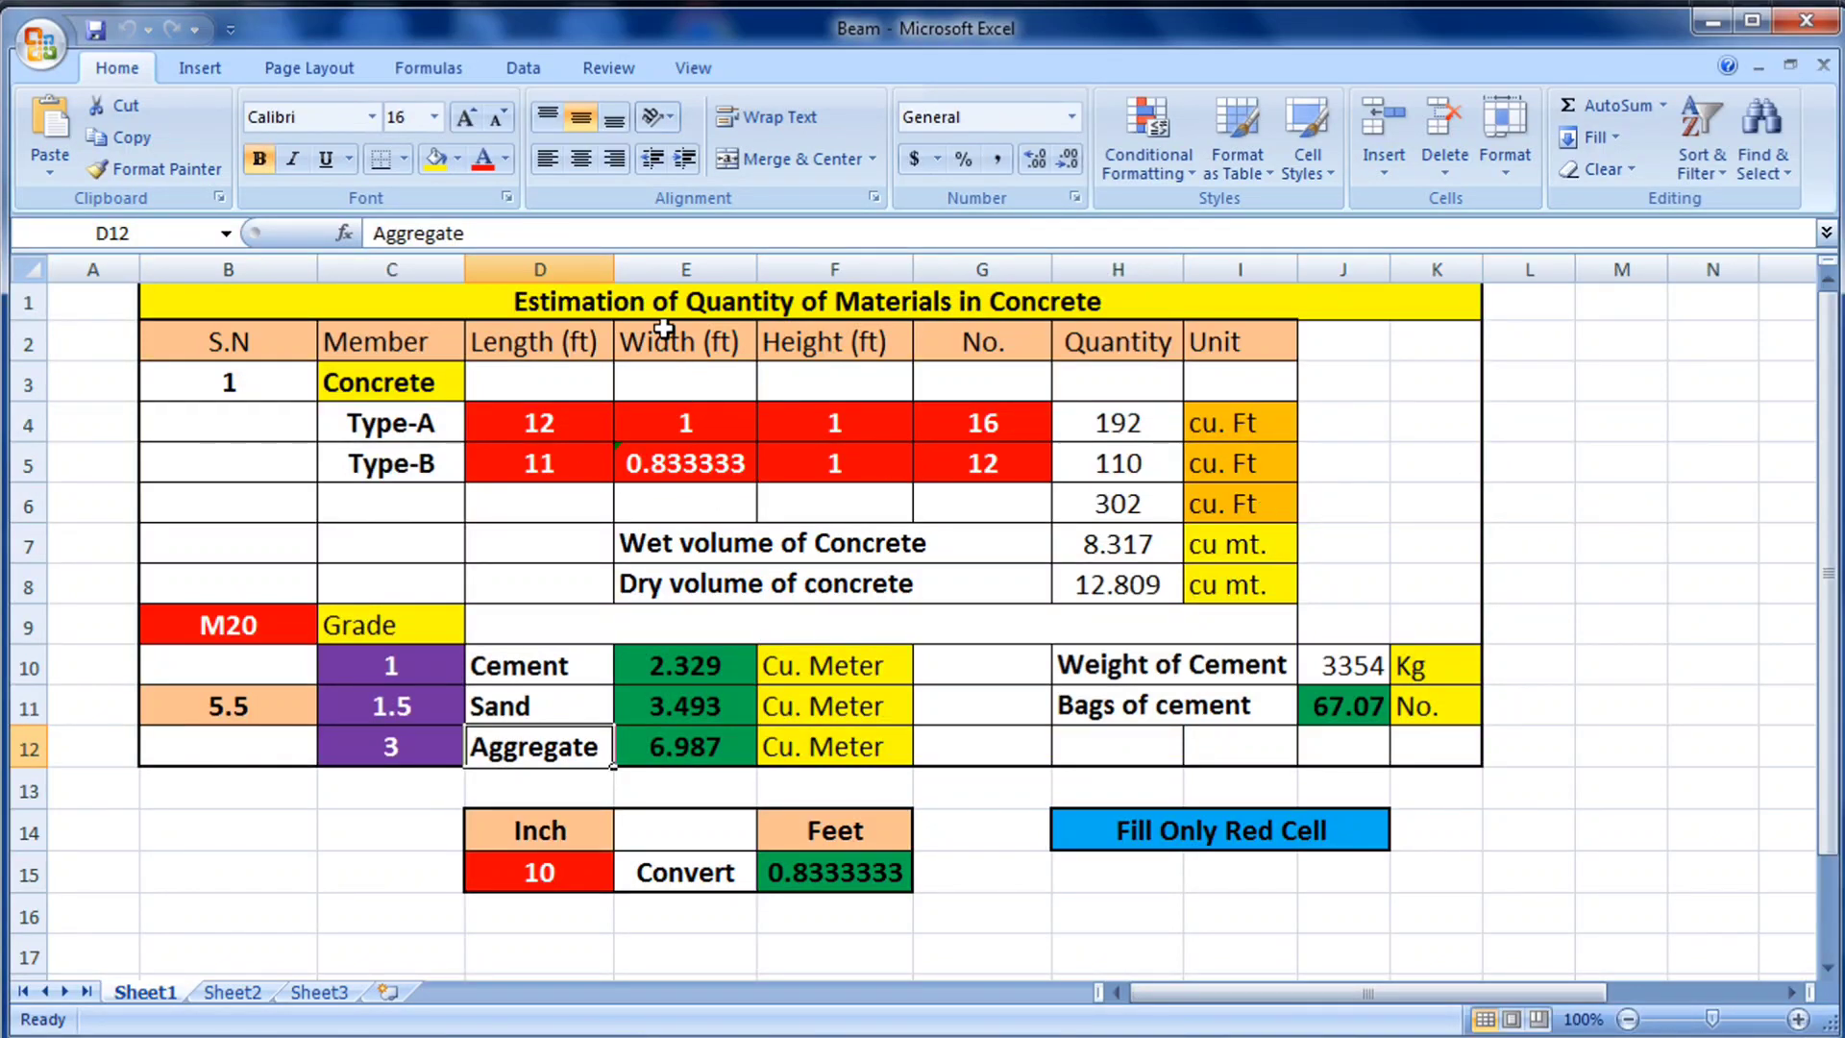
Point out the estimate sheet's title and its Cement, Sand and Aggregate rows
{"action": "left_click", "coordinate": [675, 301]}
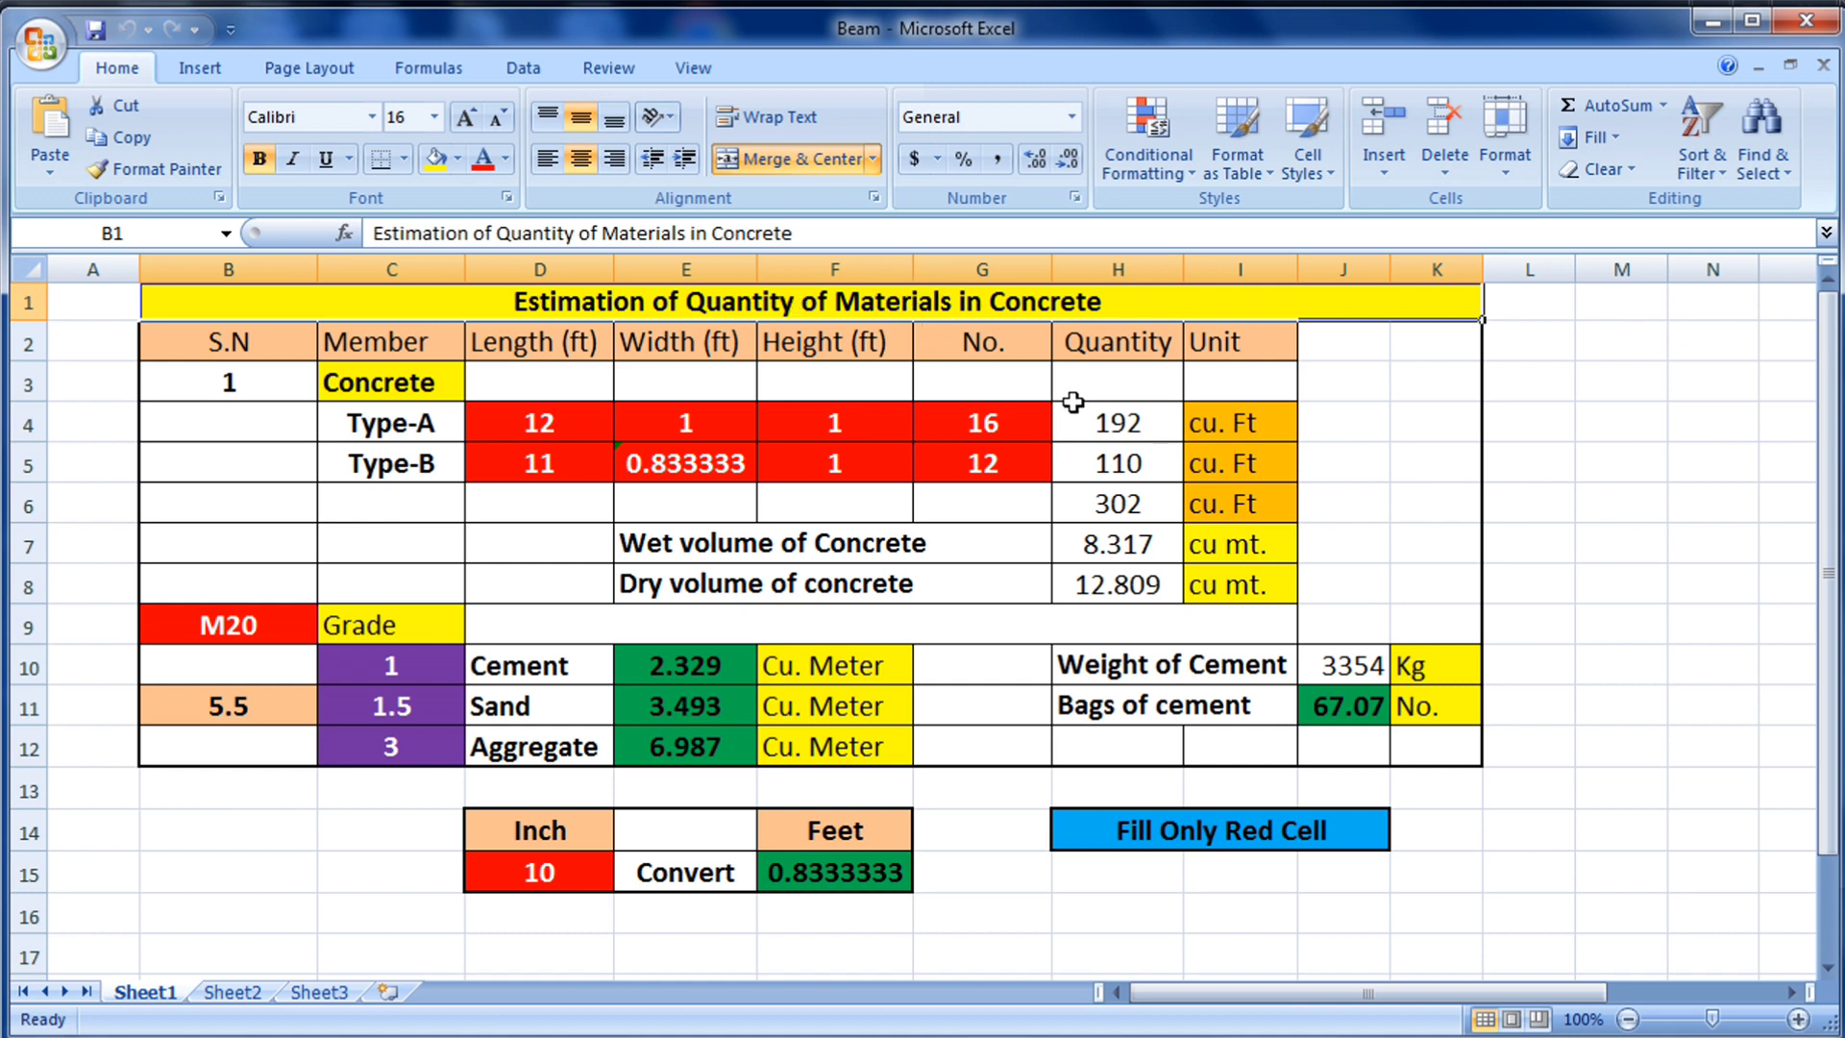
{"action": "left_click", "coordinate": [1557, 423]}
{"action": "left_click", "coordinate": [601, 670]}
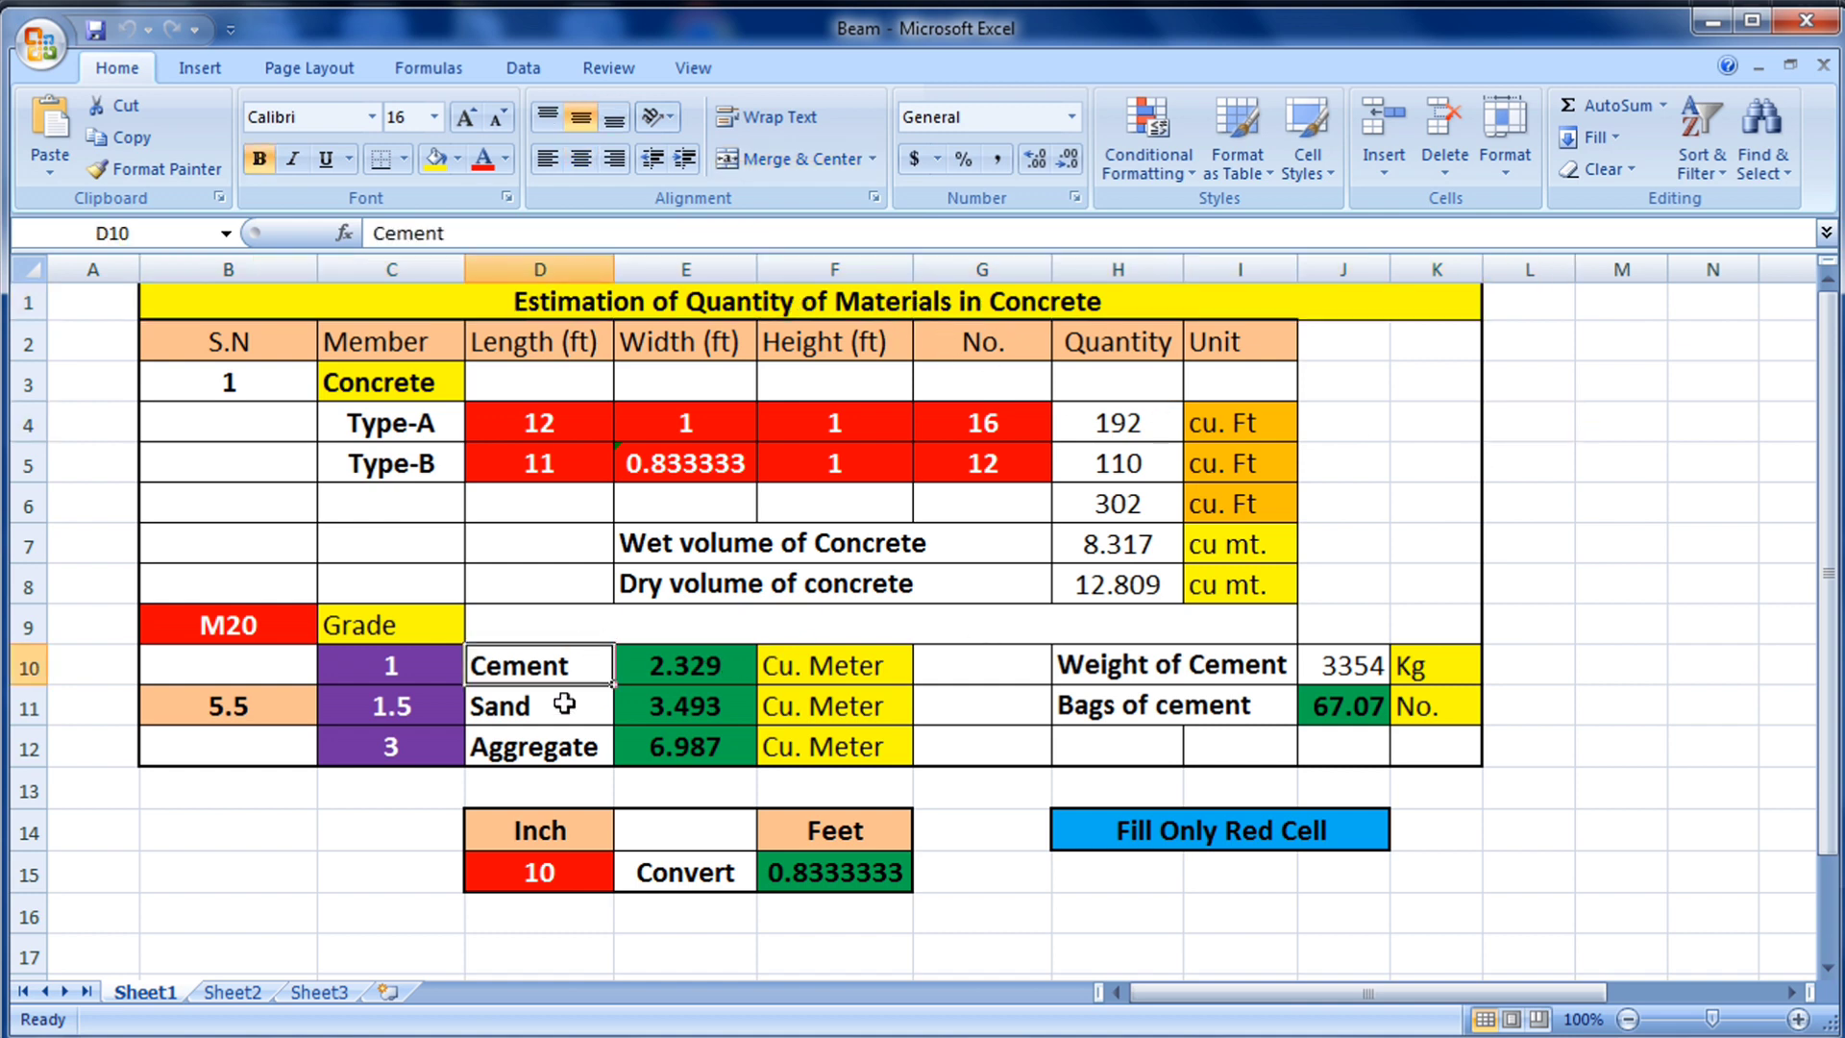
{"action": "left_click", "coordinate": [569, 709]}
{"action": "left_click", "coordinate": [557, 747]}
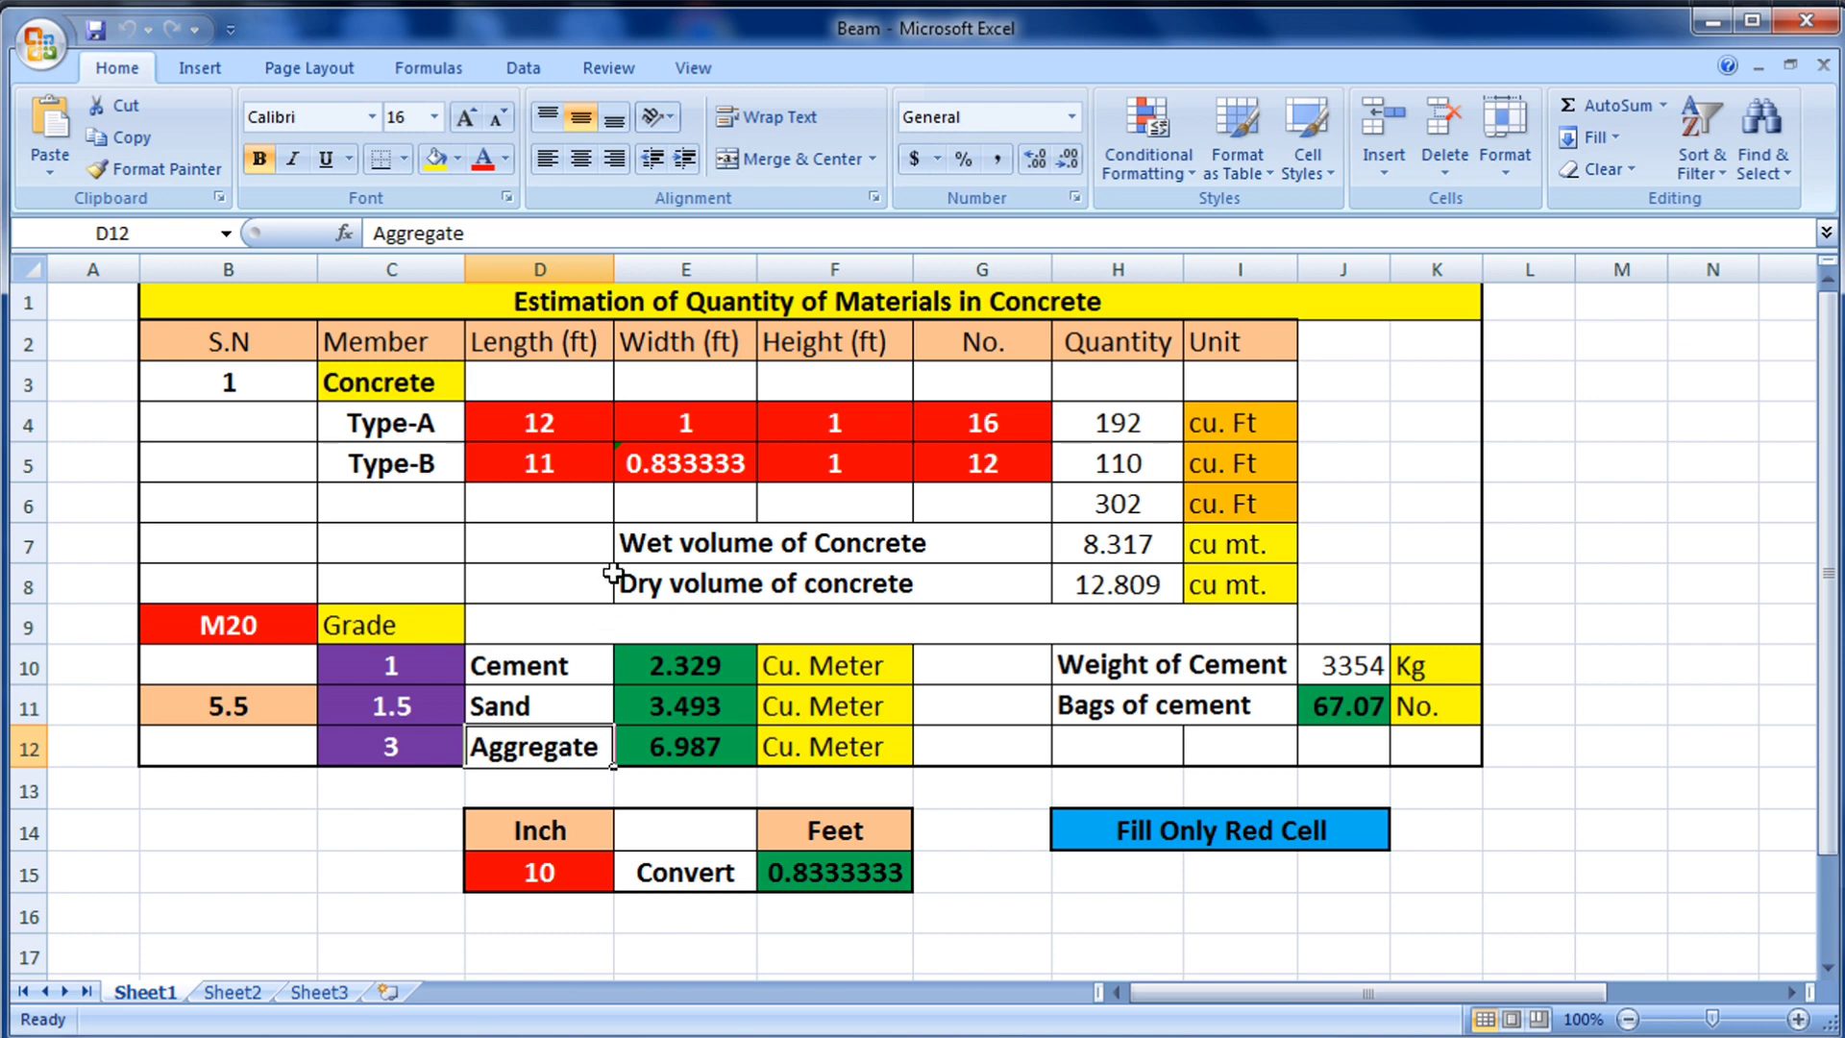
{"action": "left_click", "coordinate": [570, 668]}
{"action": "left_click", "coordinate": [563, 711]}
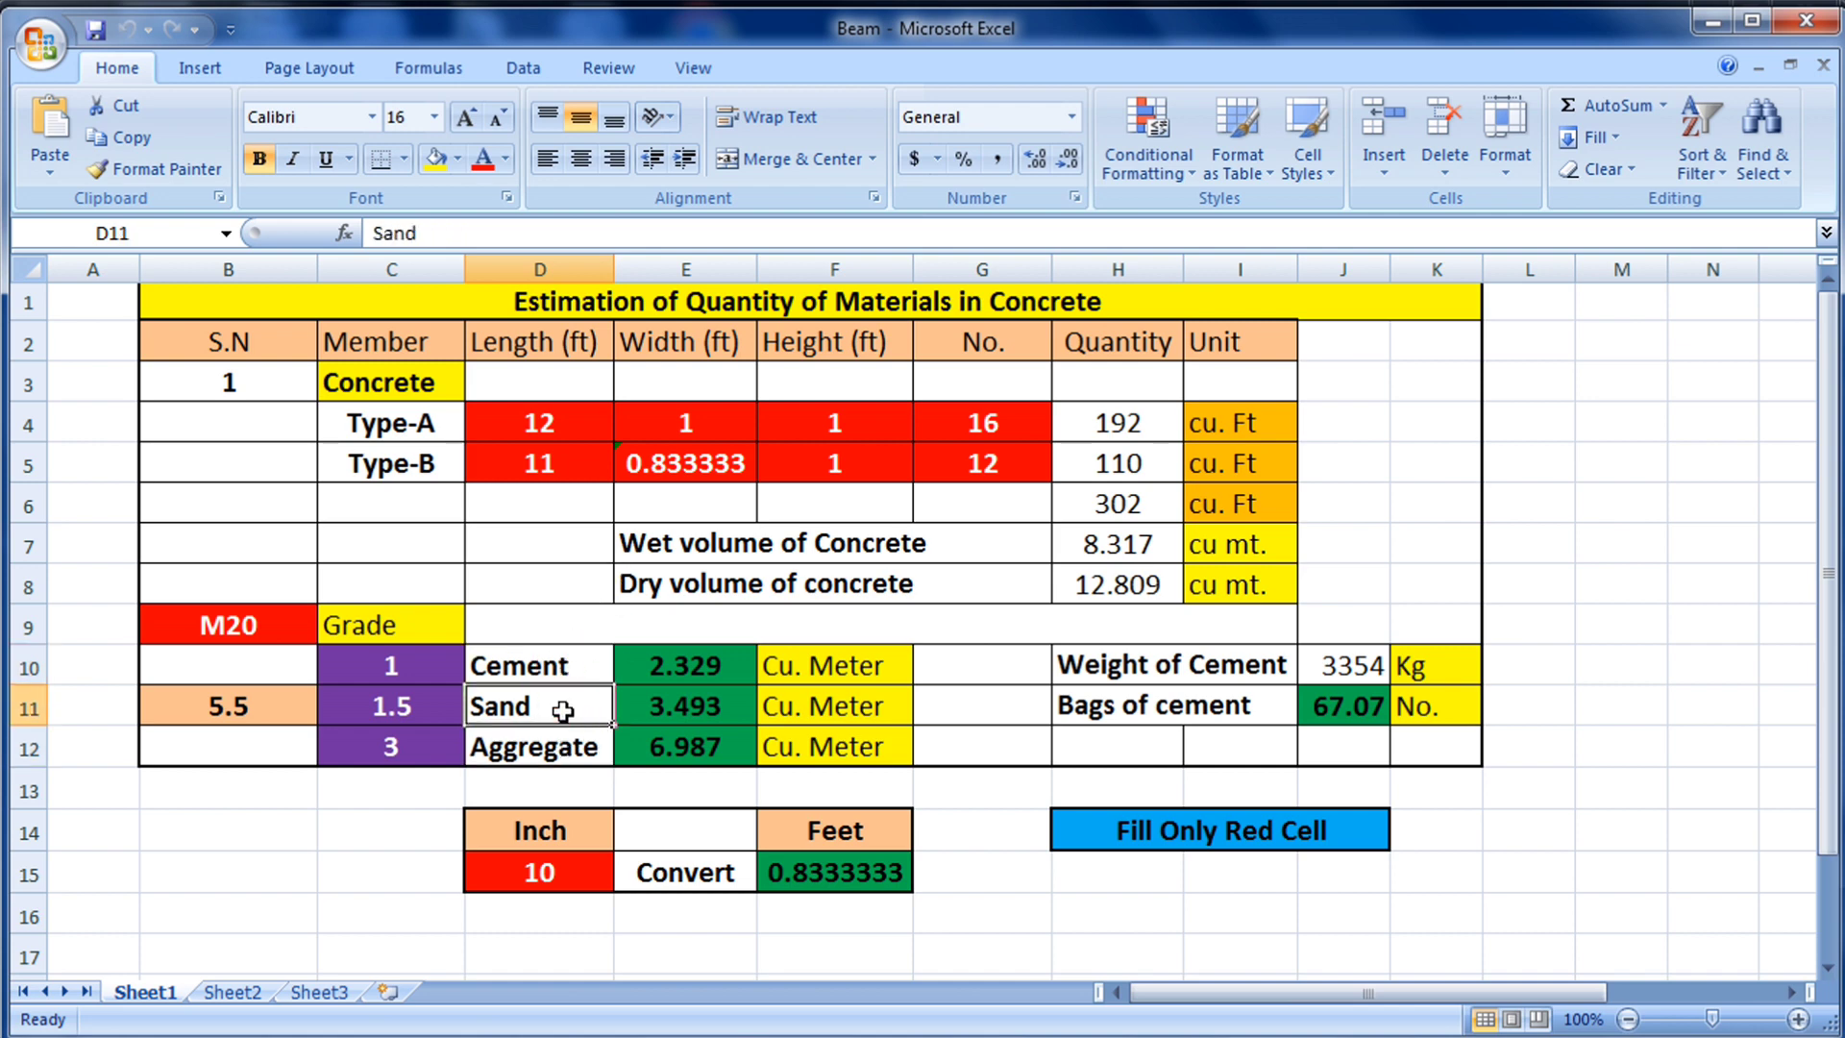
{"action": "left_click", "coordinate": [563, 742]}
{"action": "left_click", "coordinate": [586, 673]}
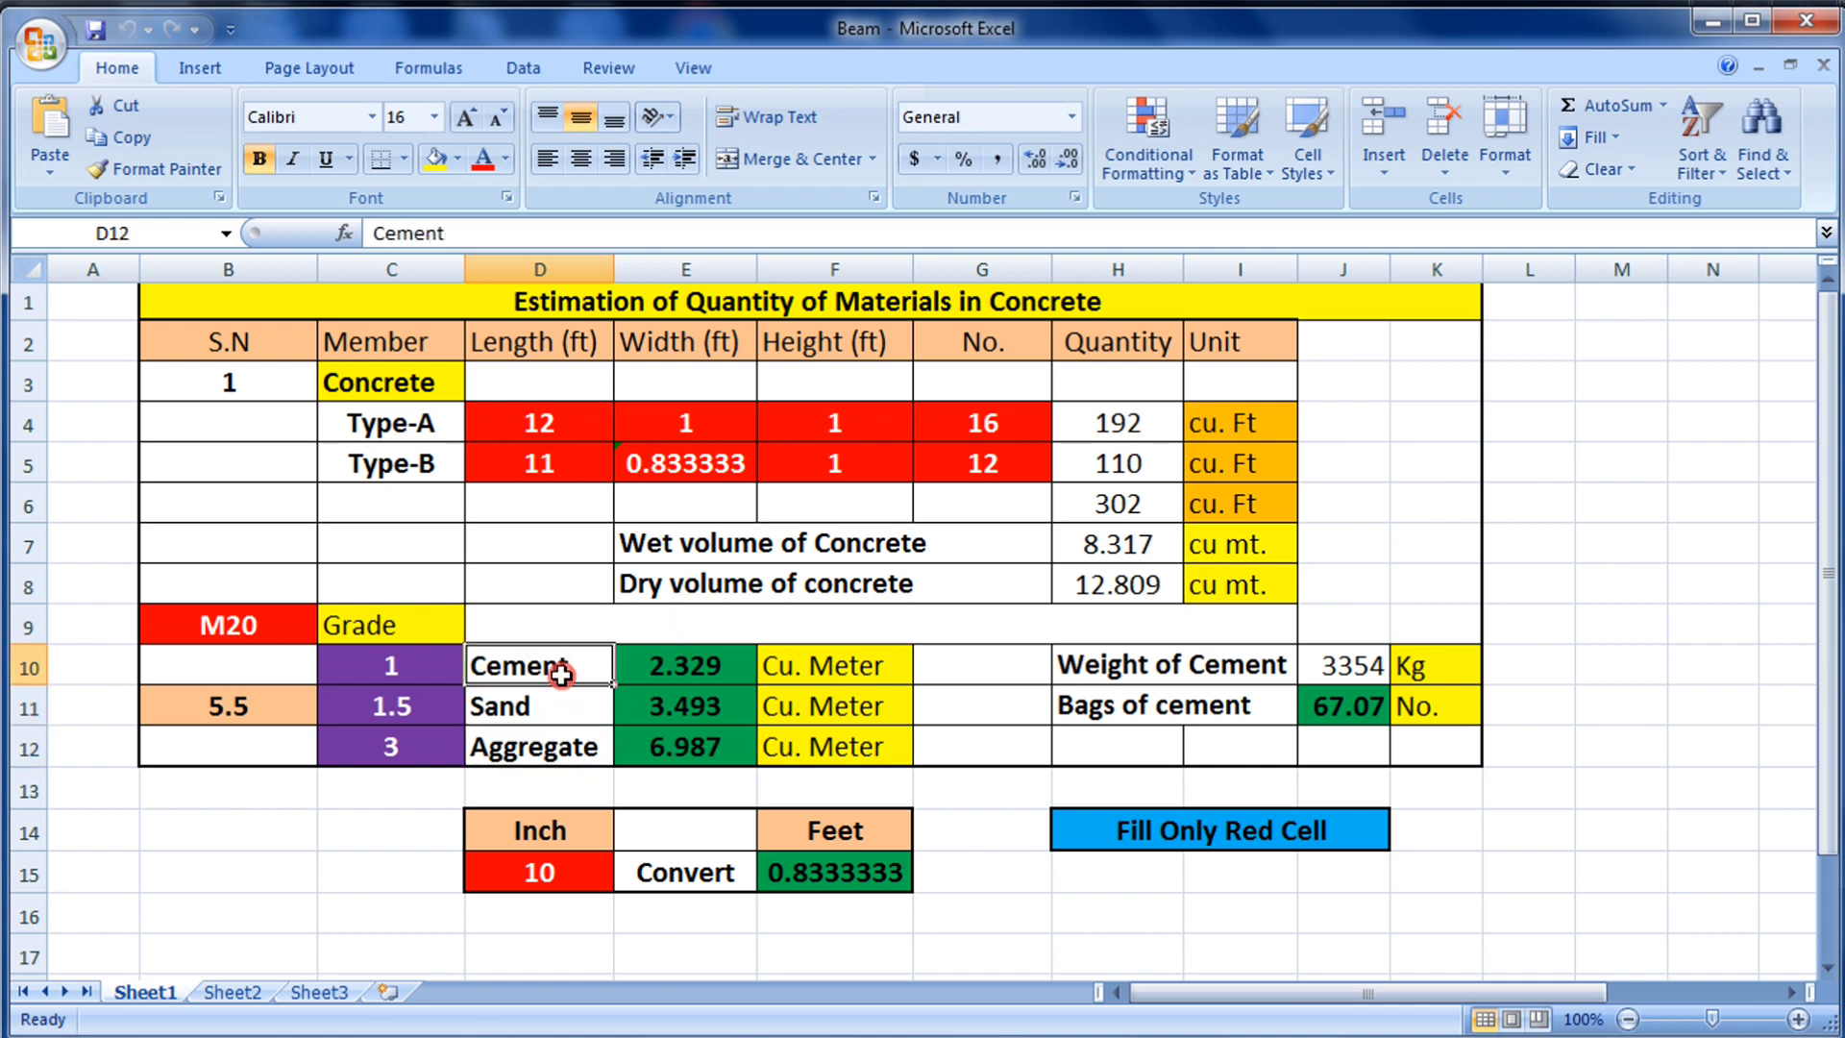
{"action": "left_click", "coordinate": [560, 710]}
{"action": "left_click", "coordinate": [556, 748]}
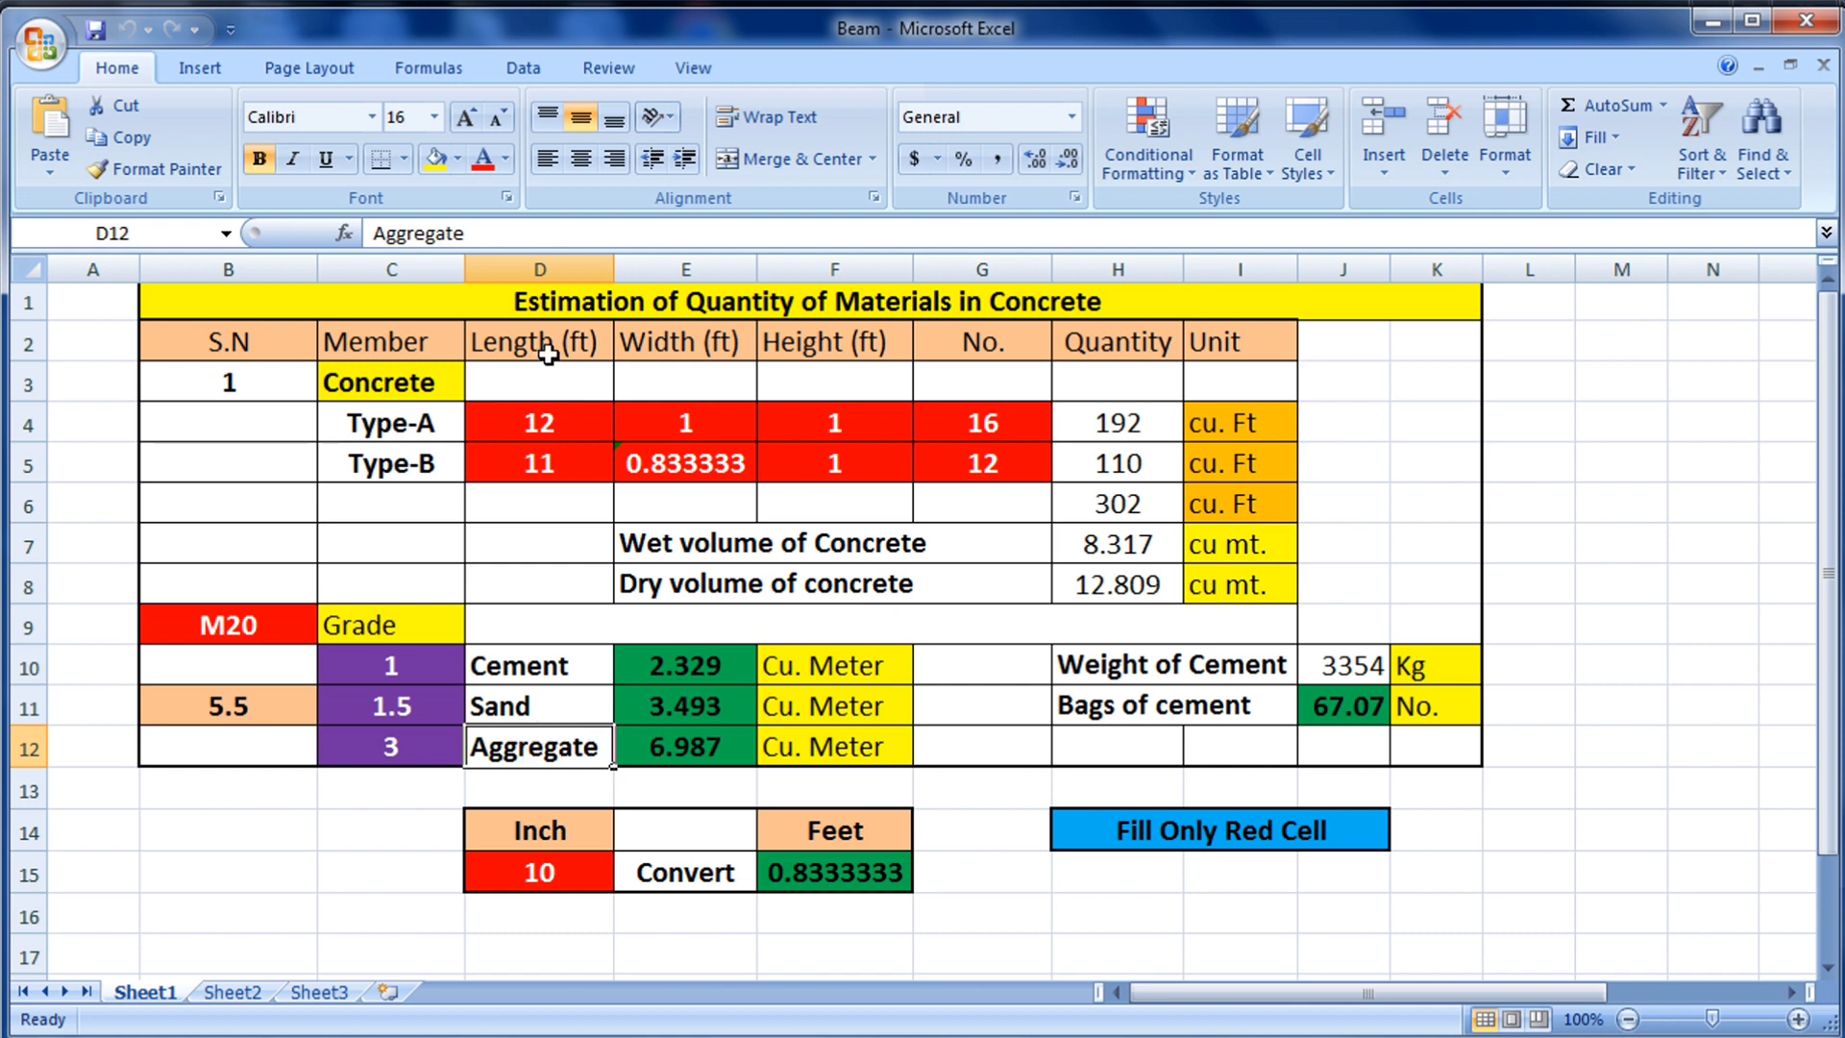
{"action": "left_click", "coordinate": [1015, 301]}
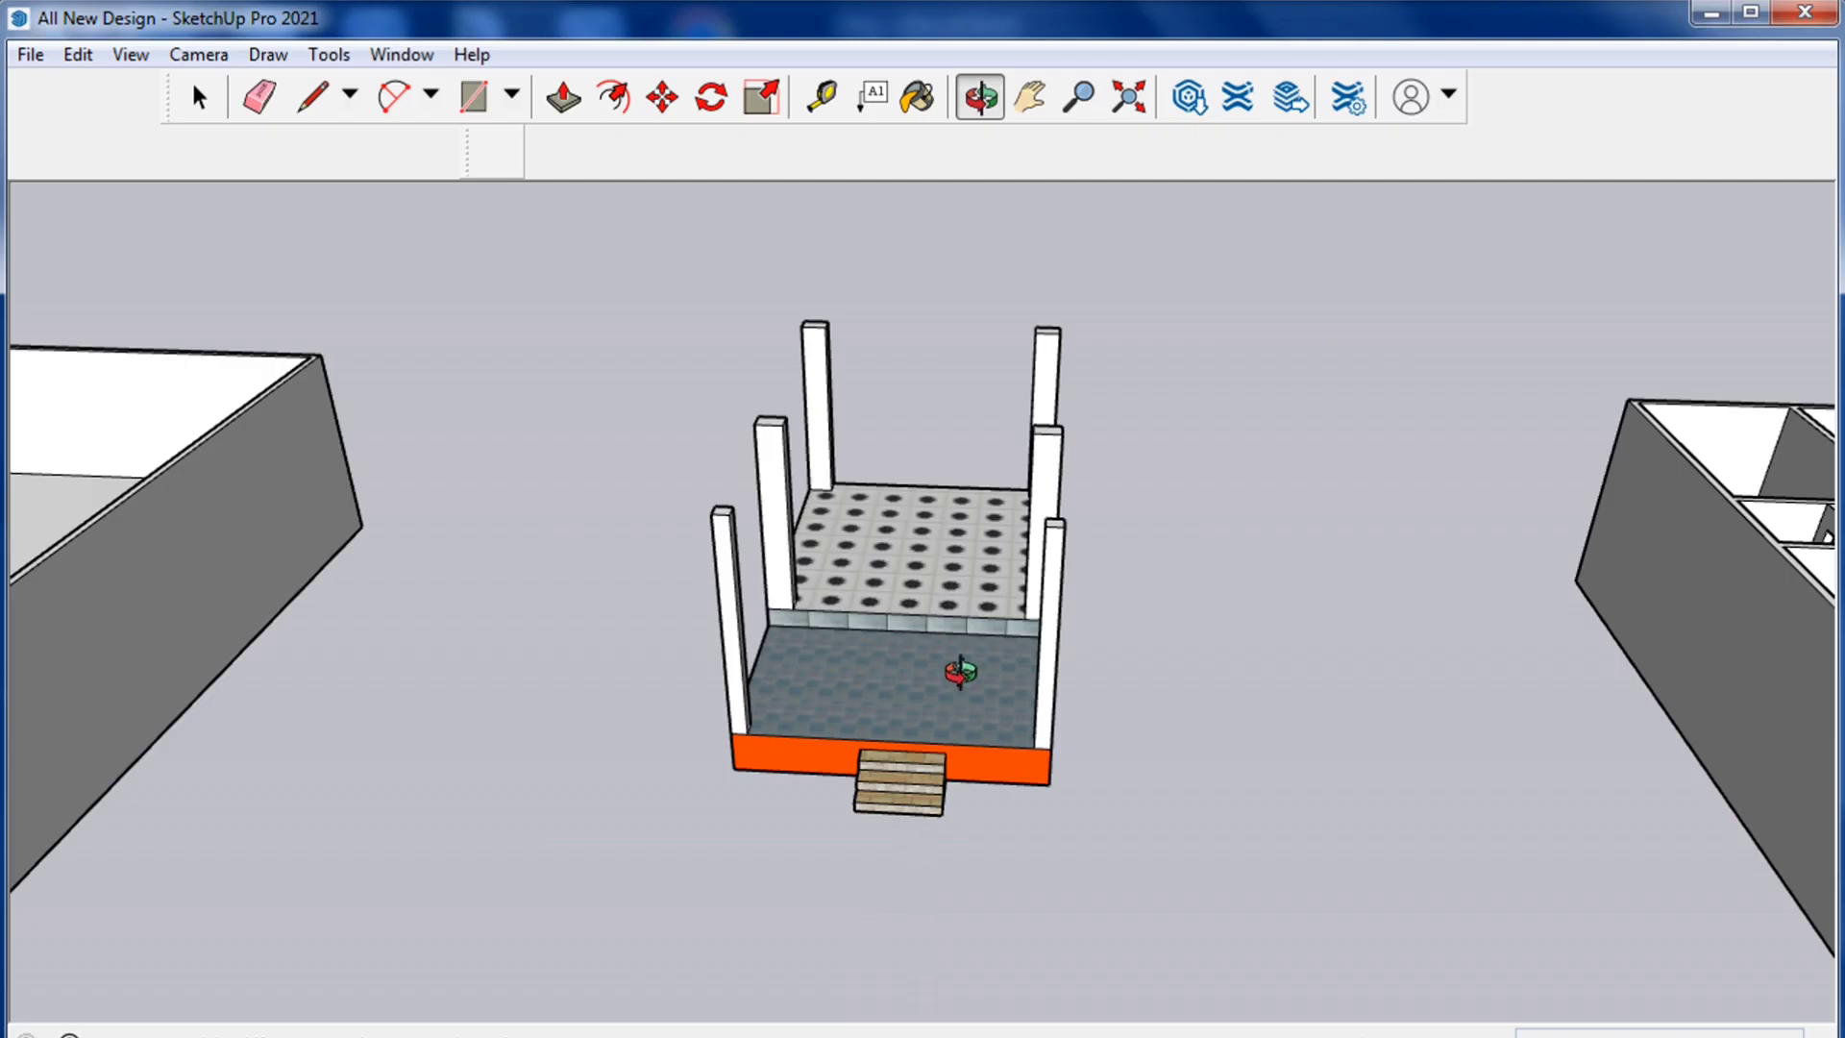
Orbit and zoom the SketchUp pavilion to a close view of the front-right column
{"action": "left_click_drag", "start_coordinate": [960, 672], "coordinate": [915, 362]}
{"action": "scroll", "coordinate": [915, 362], "scroll_direction": "up", "scroll_amount": 3}
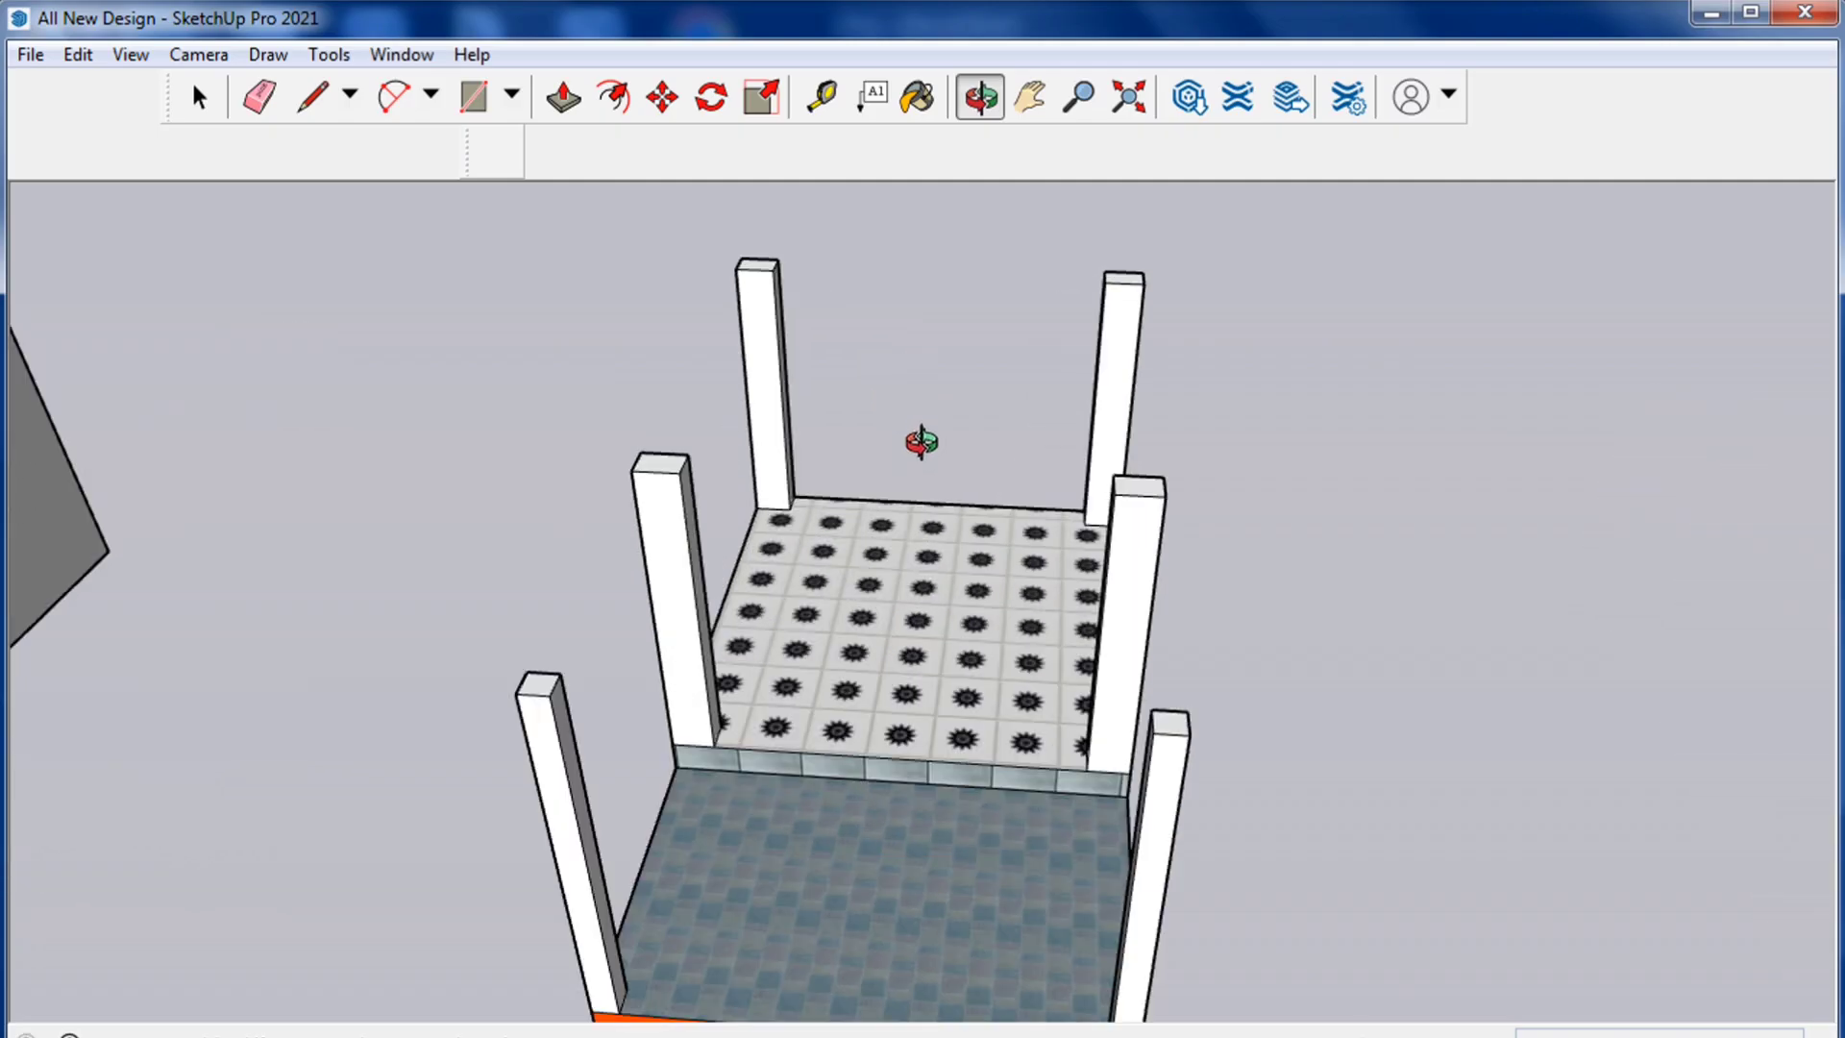
{"action": "scroll", "coordinate": [920, 442], "scroll_direction": "down", "scroll_amount": 2}
{"action": "left_click_drag", "start_coordinate": [923, 445], "coordinate": [923, 355]}
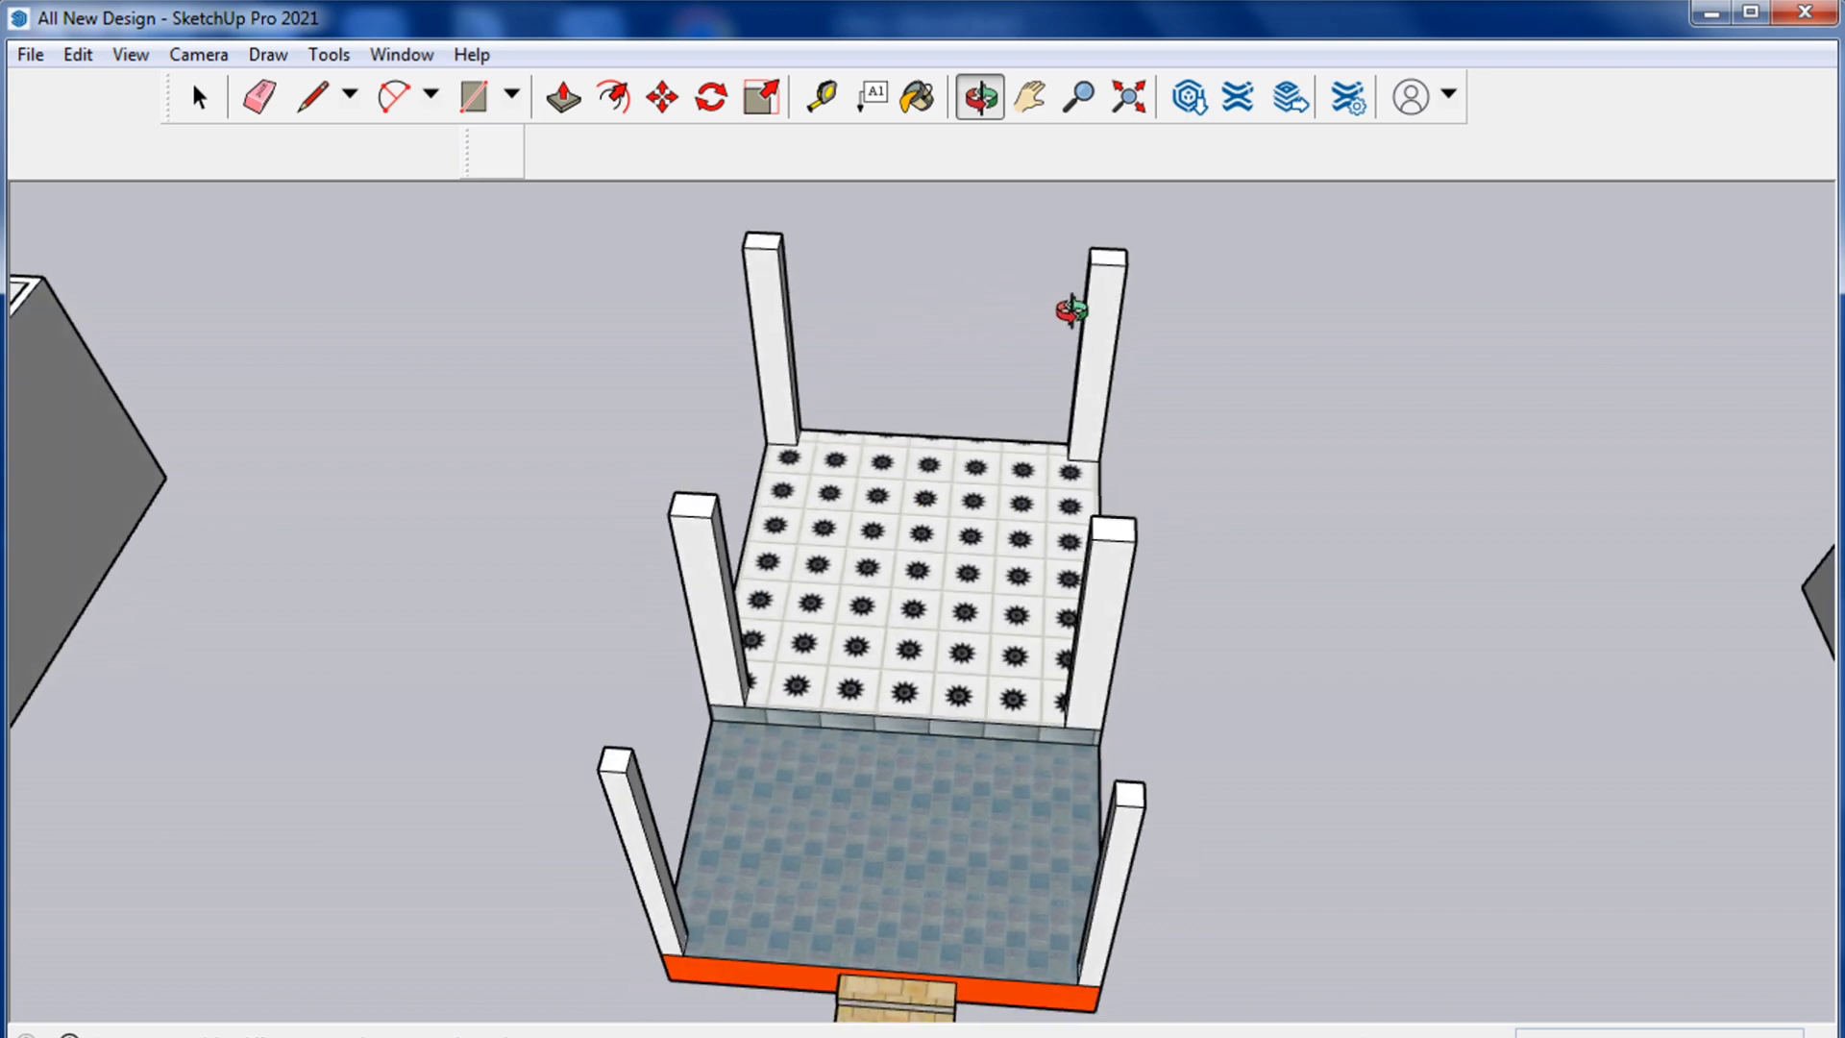
{"action": "left_click_drag", "start_coordinate": [1009, 529], "coordinate": [1009, 504]}
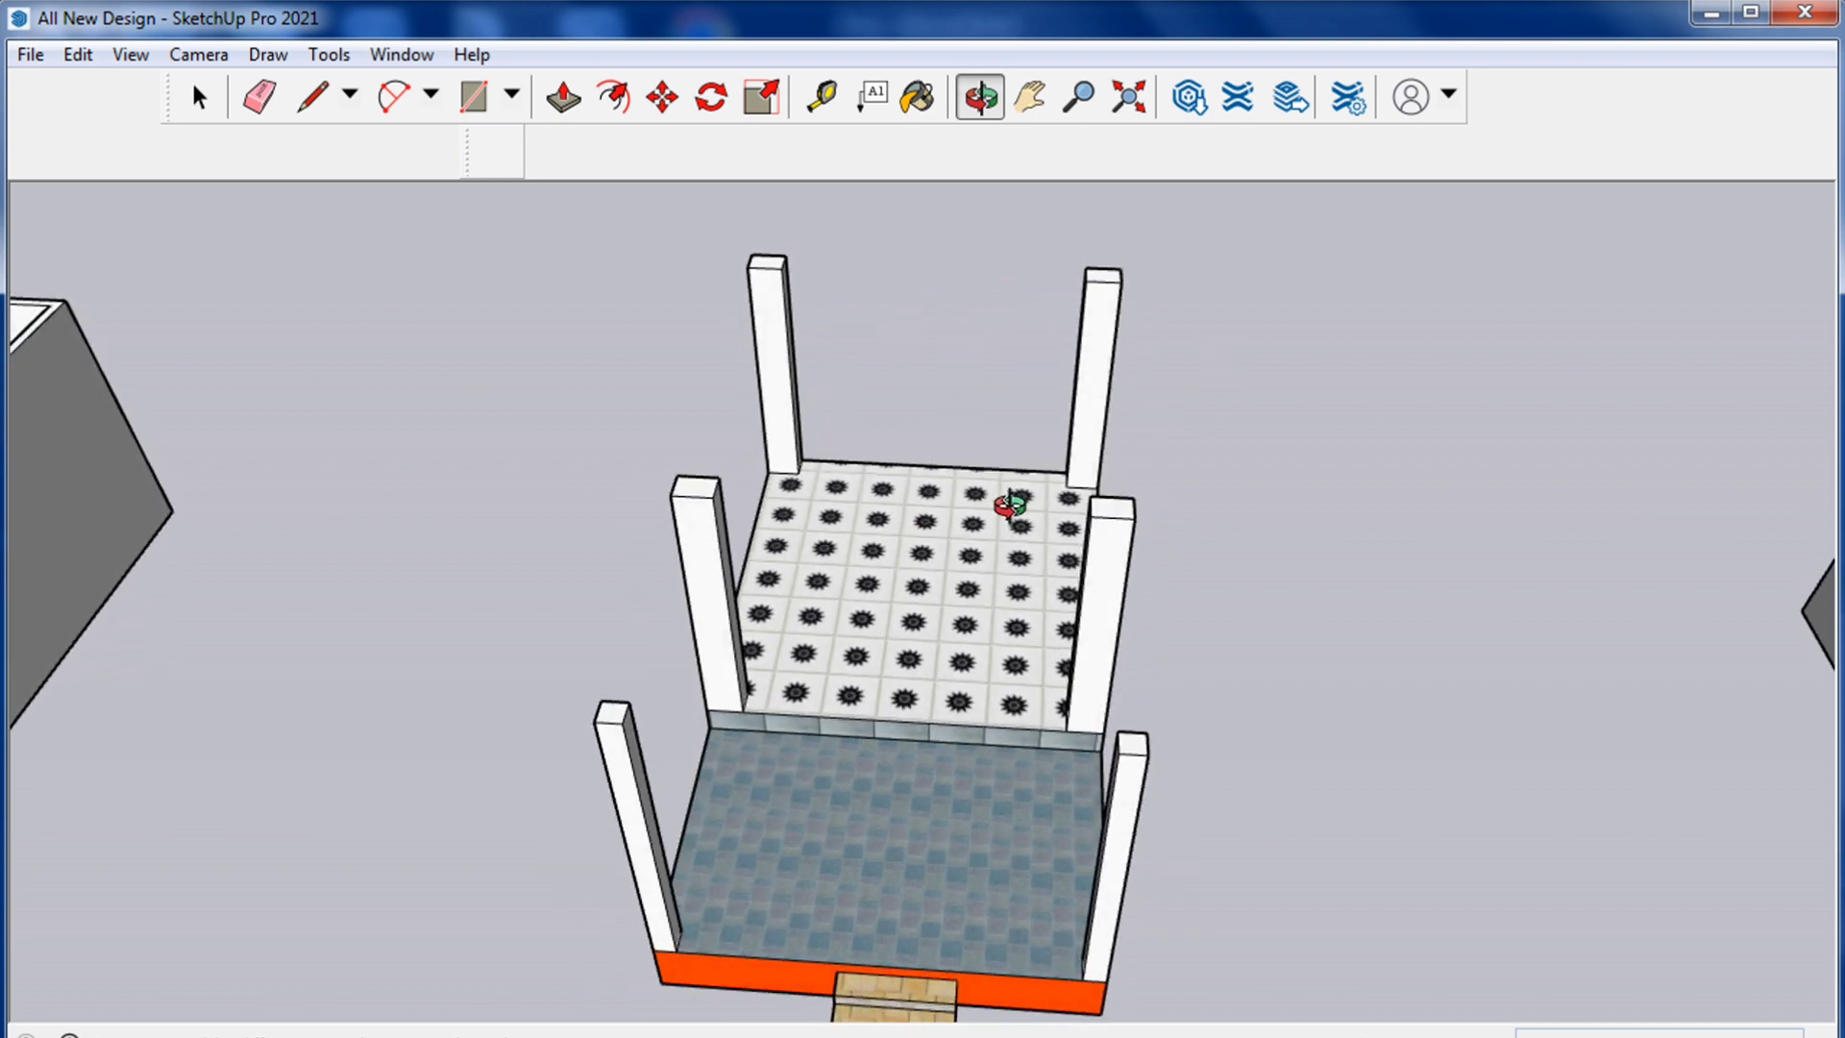
{"action": "scroll", "coordinate": [1009, 504], "scroll_direction": "down", "scroll_amount": 1}
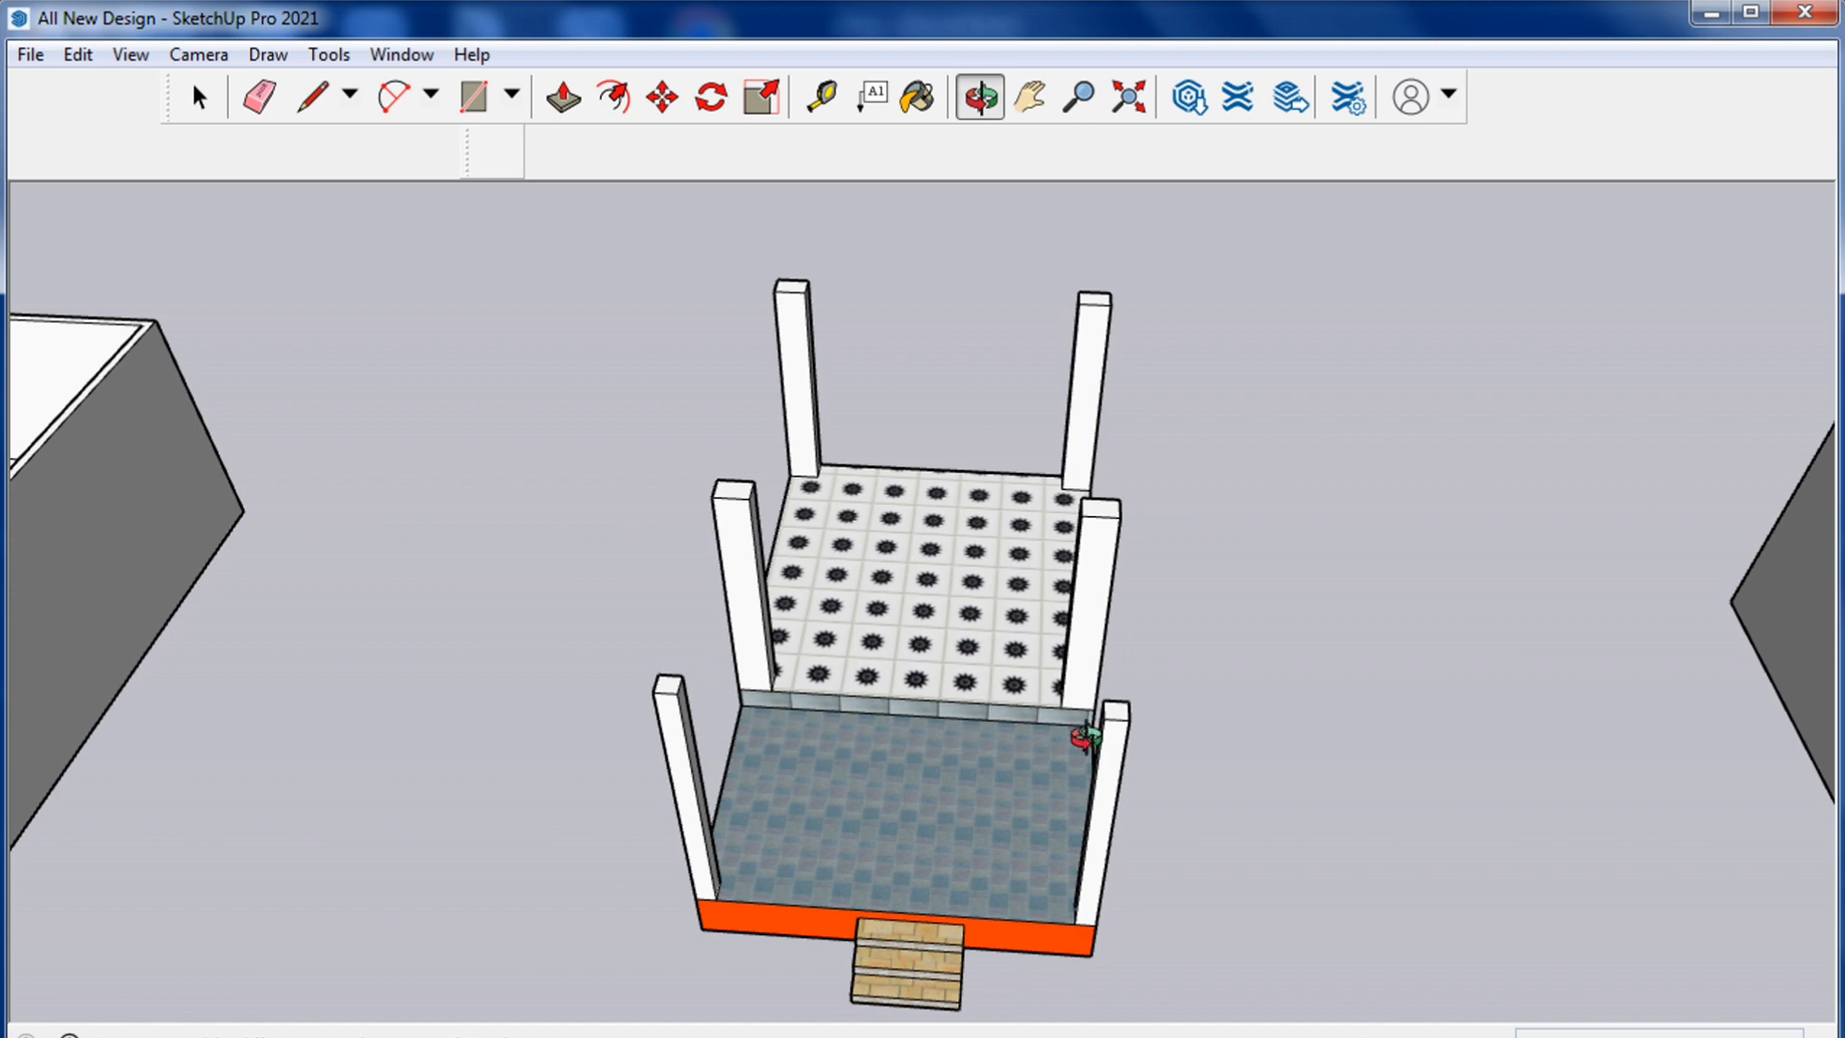
{"action": "scroll", "coordinate": [1013, 701], "scroll_direction": "up", "scroll_amount": 3}
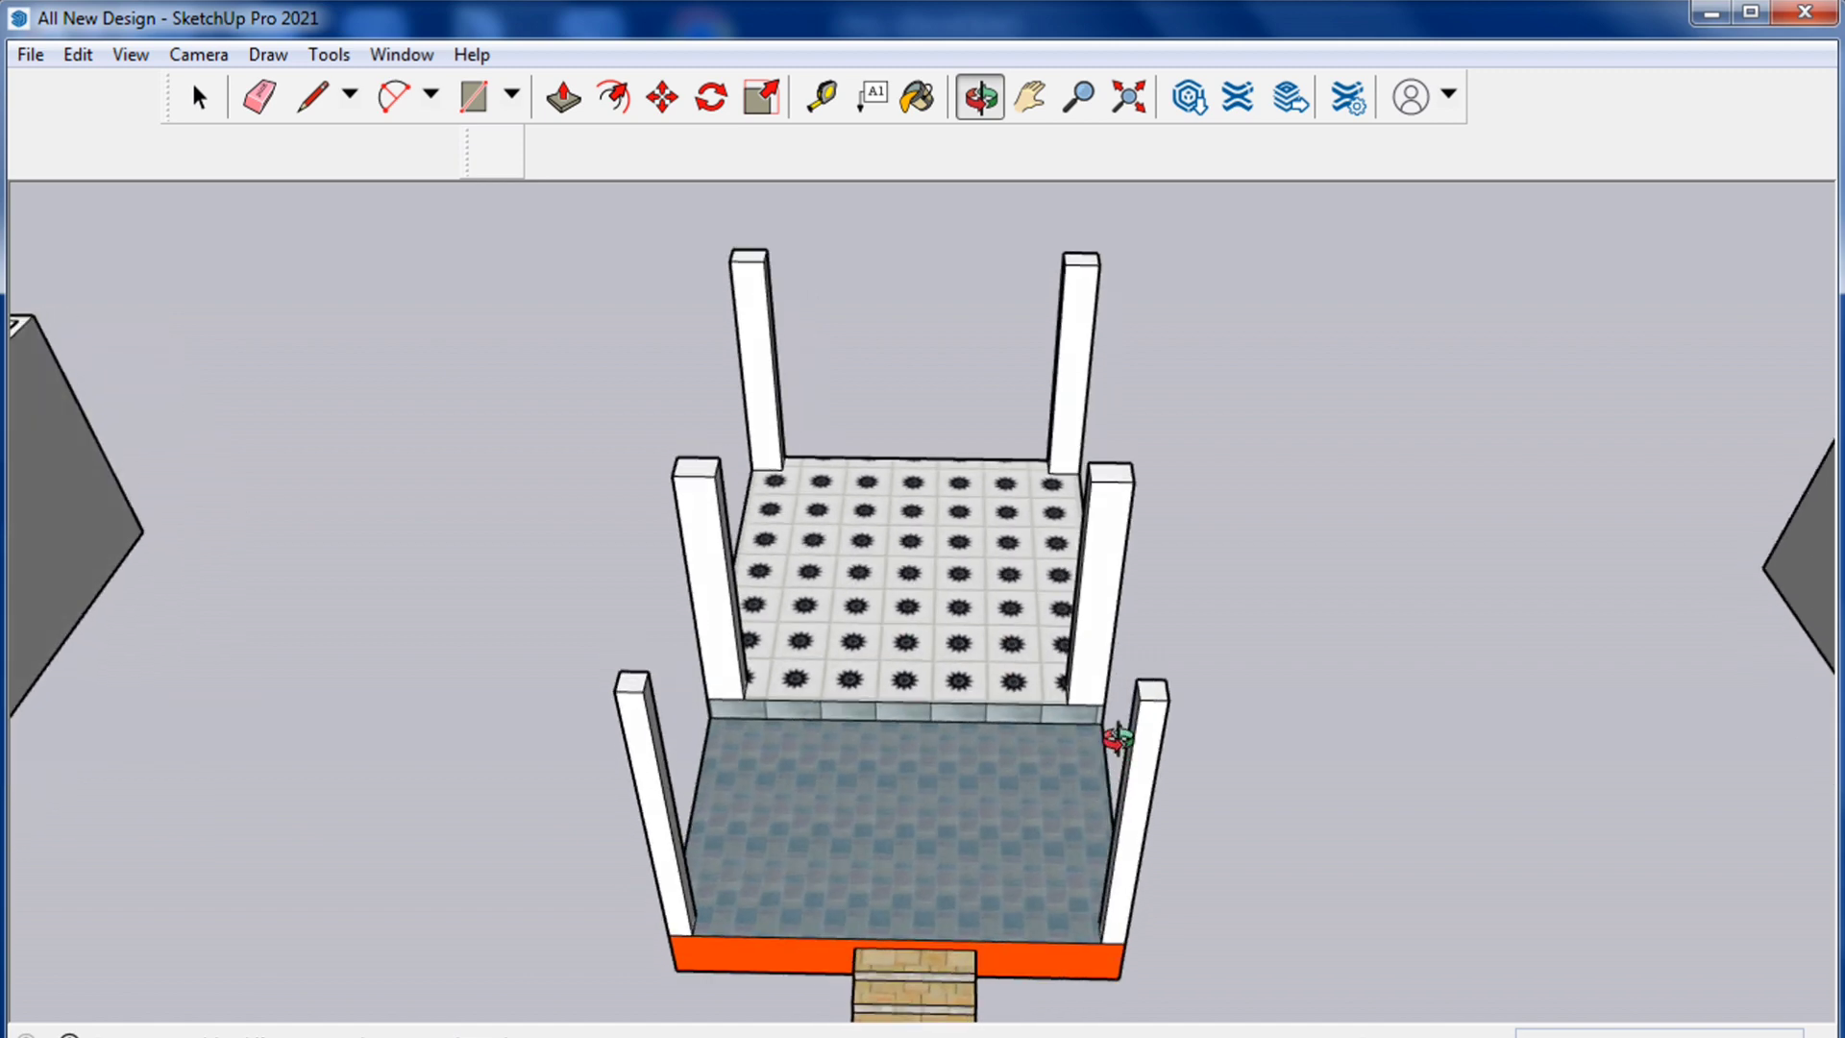
{"action": "scroll", "coordinate": [1117, 738], "scroll_direction": "up", "scroll_amount": 4}
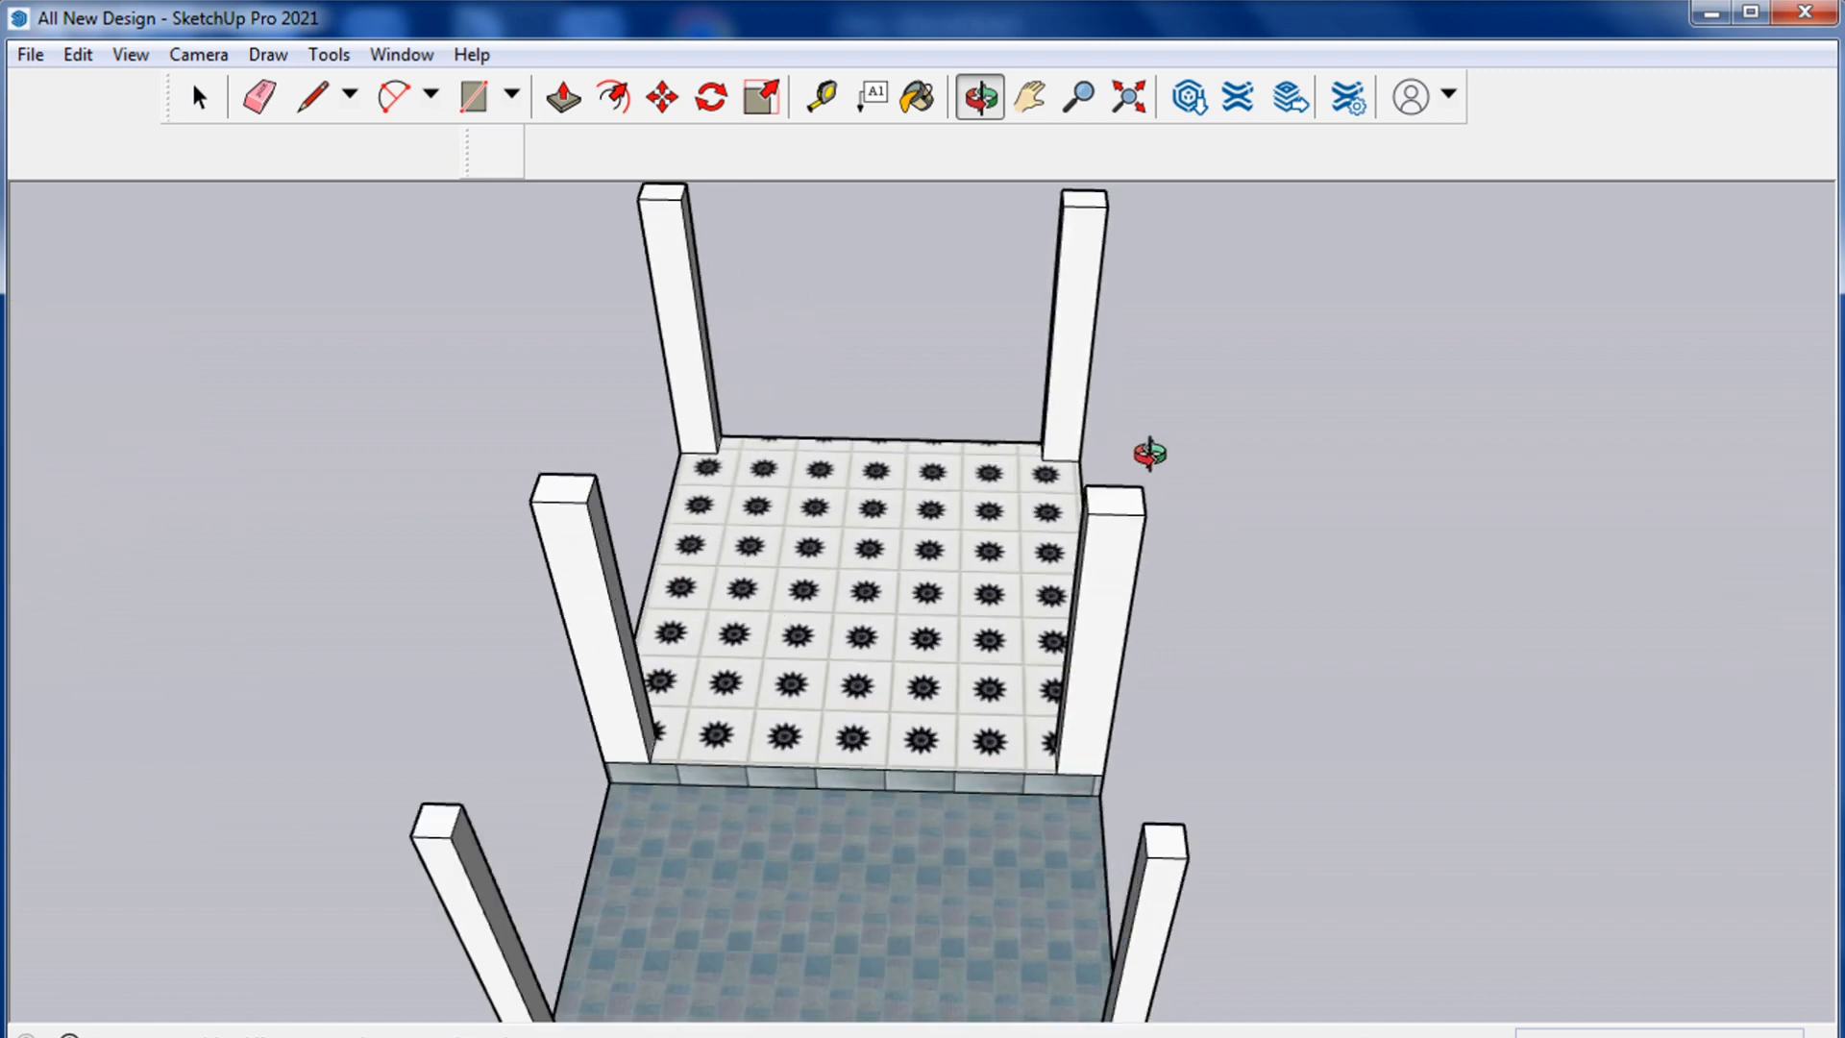
{"action": "scroll", "coordinate": [1099, 465], "scroll_direction": "down", "scroll_amount": 4}
{"action": "scroll", "coordinate": [1059, 498], "scroll_direction": "up", "scroll_amount": 6}
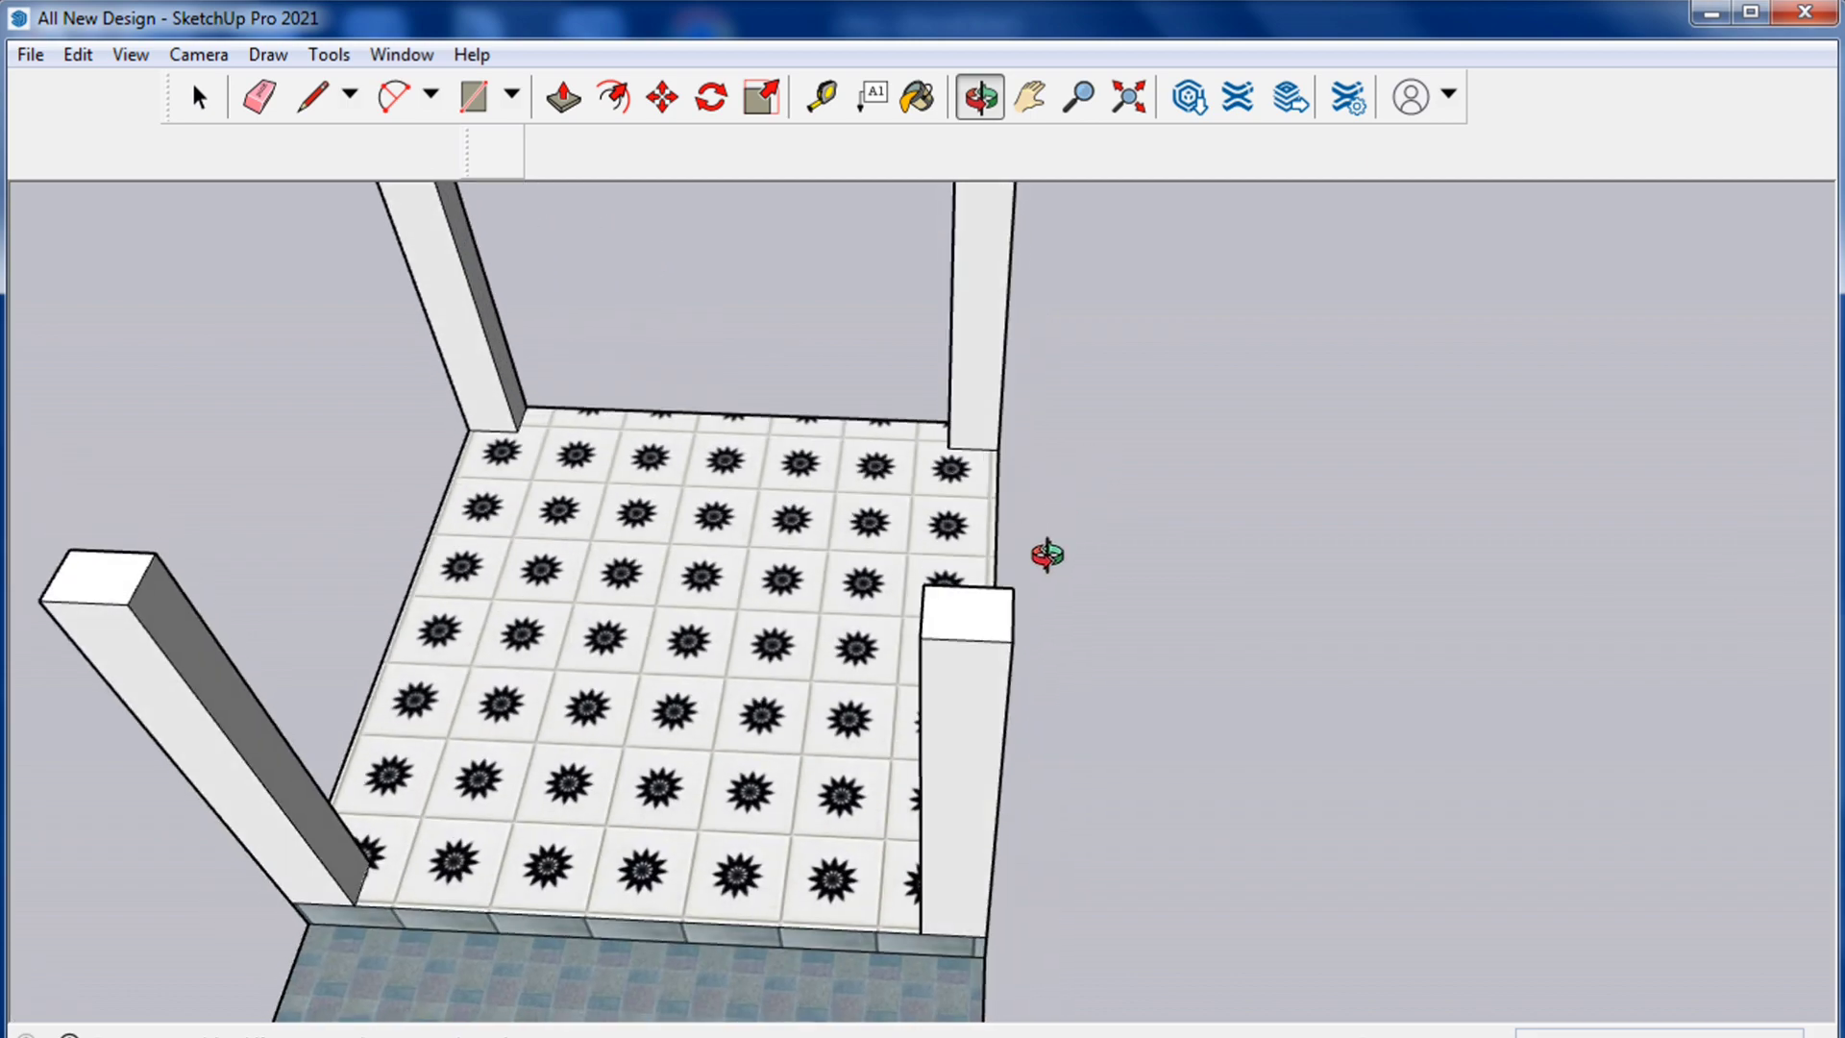
{"action": "scroll", "coordinate": [1046, 558], "scroll_direction": "down", "scroll_amount": 1}
{"action": "scroll", "coordinate": [1028, 586], "scroll_direction": "up", "scroll_amount": 2}
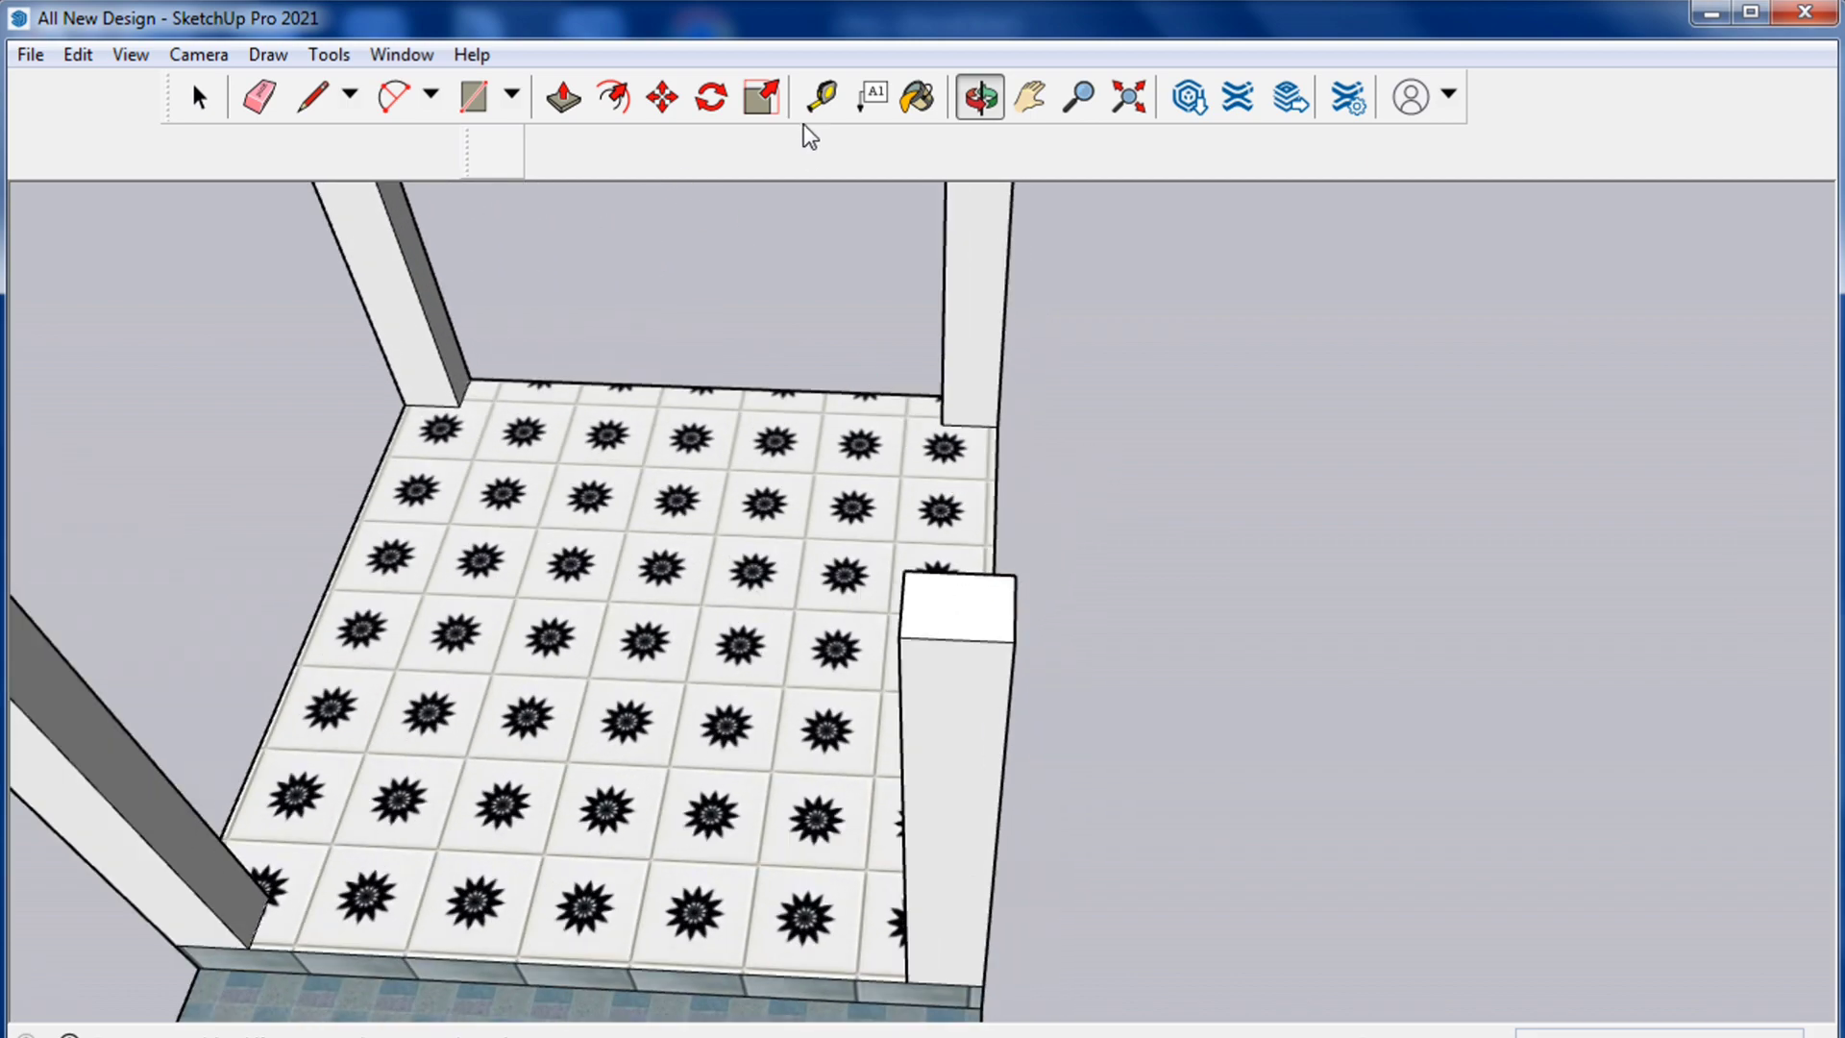
Start a Tape Measure measurement across the top of the column
{"action": "left_click", "coordinate": [822, 97]}
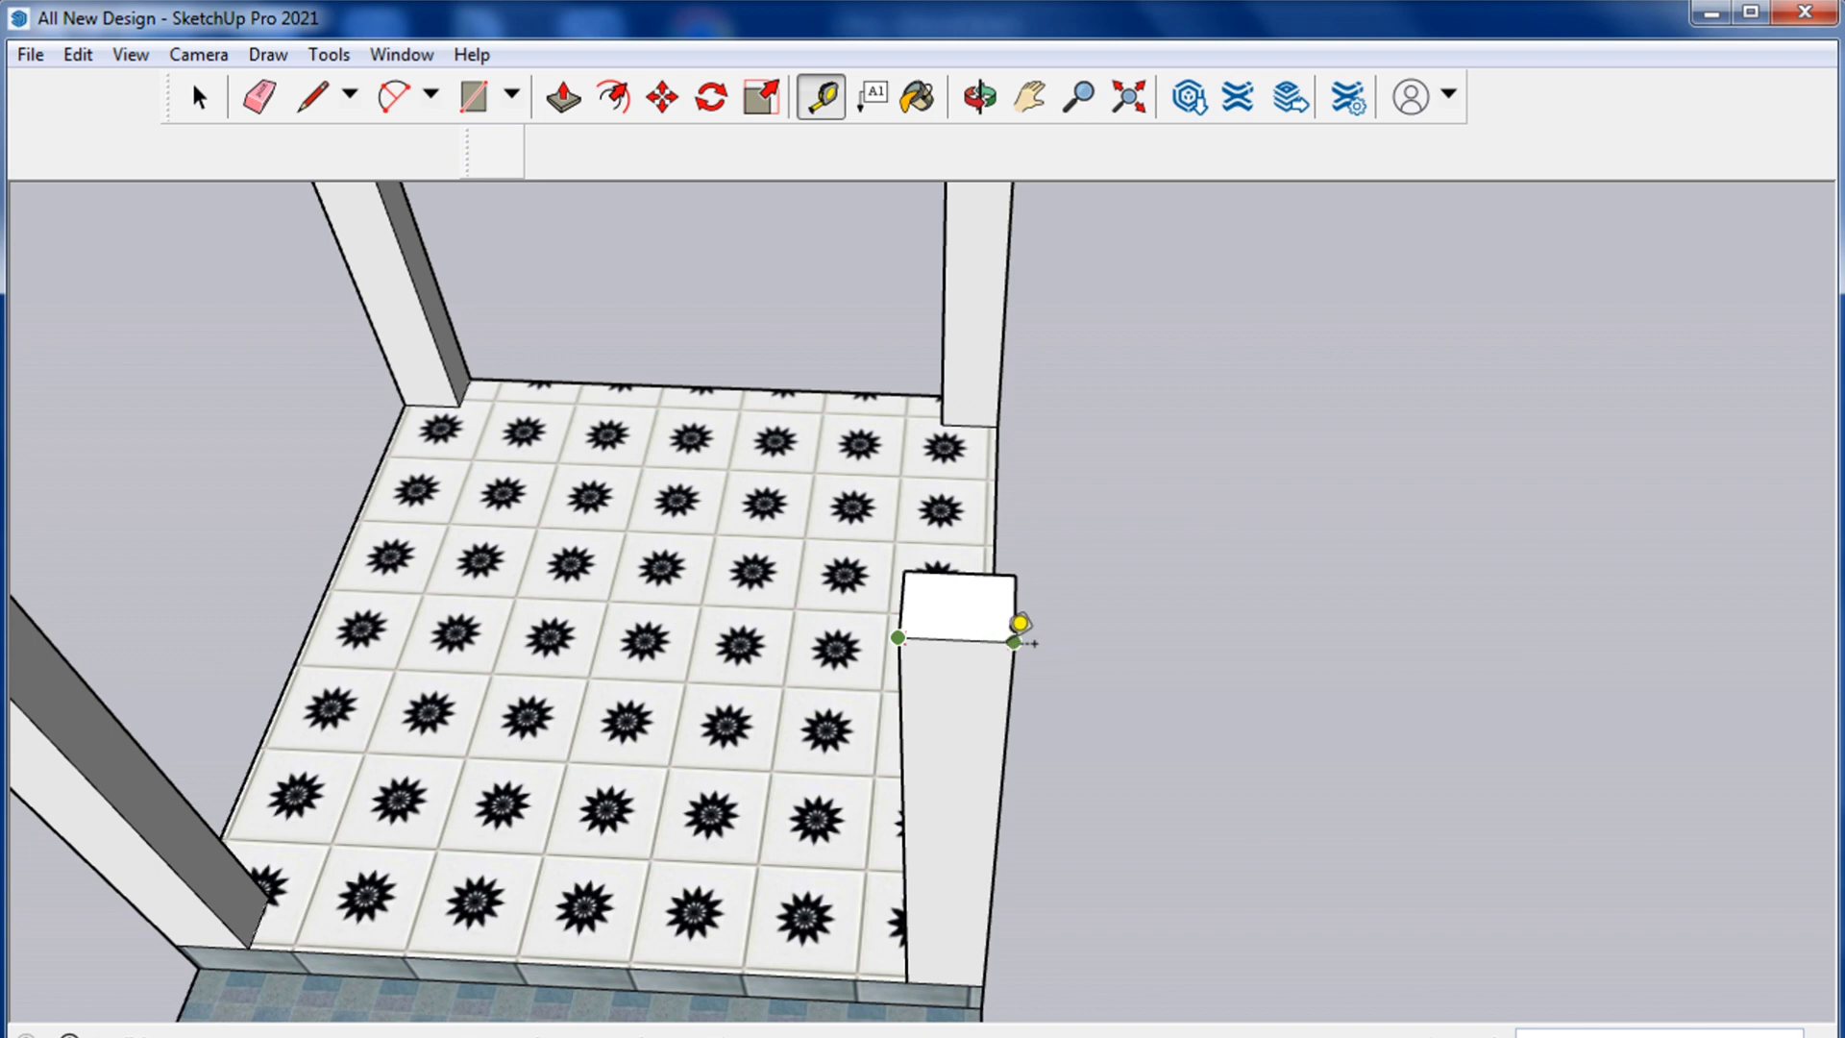
{"action": "left_click", "coordinate": [904, 572]}
{"action": "scroll", "coordinate": [923, 317], "scroll_direction": "down", "scroll_amount": 3}
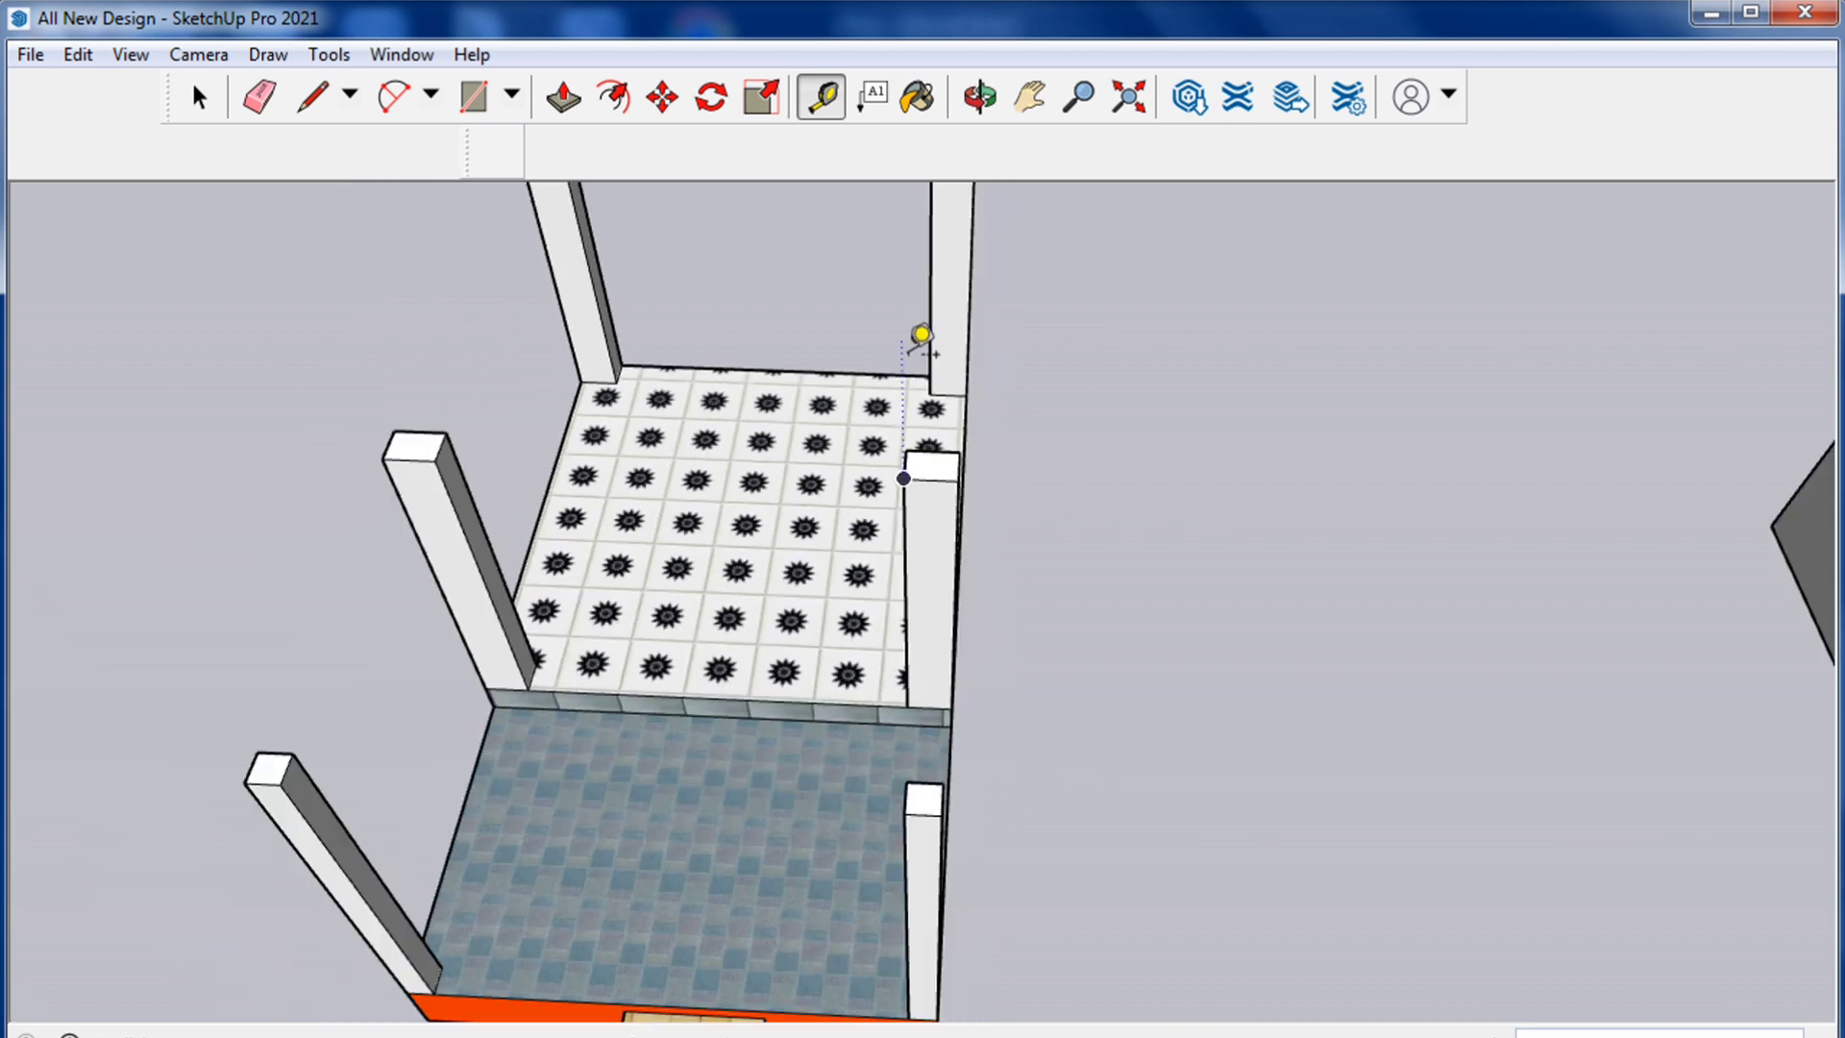
{"action": "scroll", "coordinate": [954, 435], "scroll_direction": "up", "scroll_amount": 1}
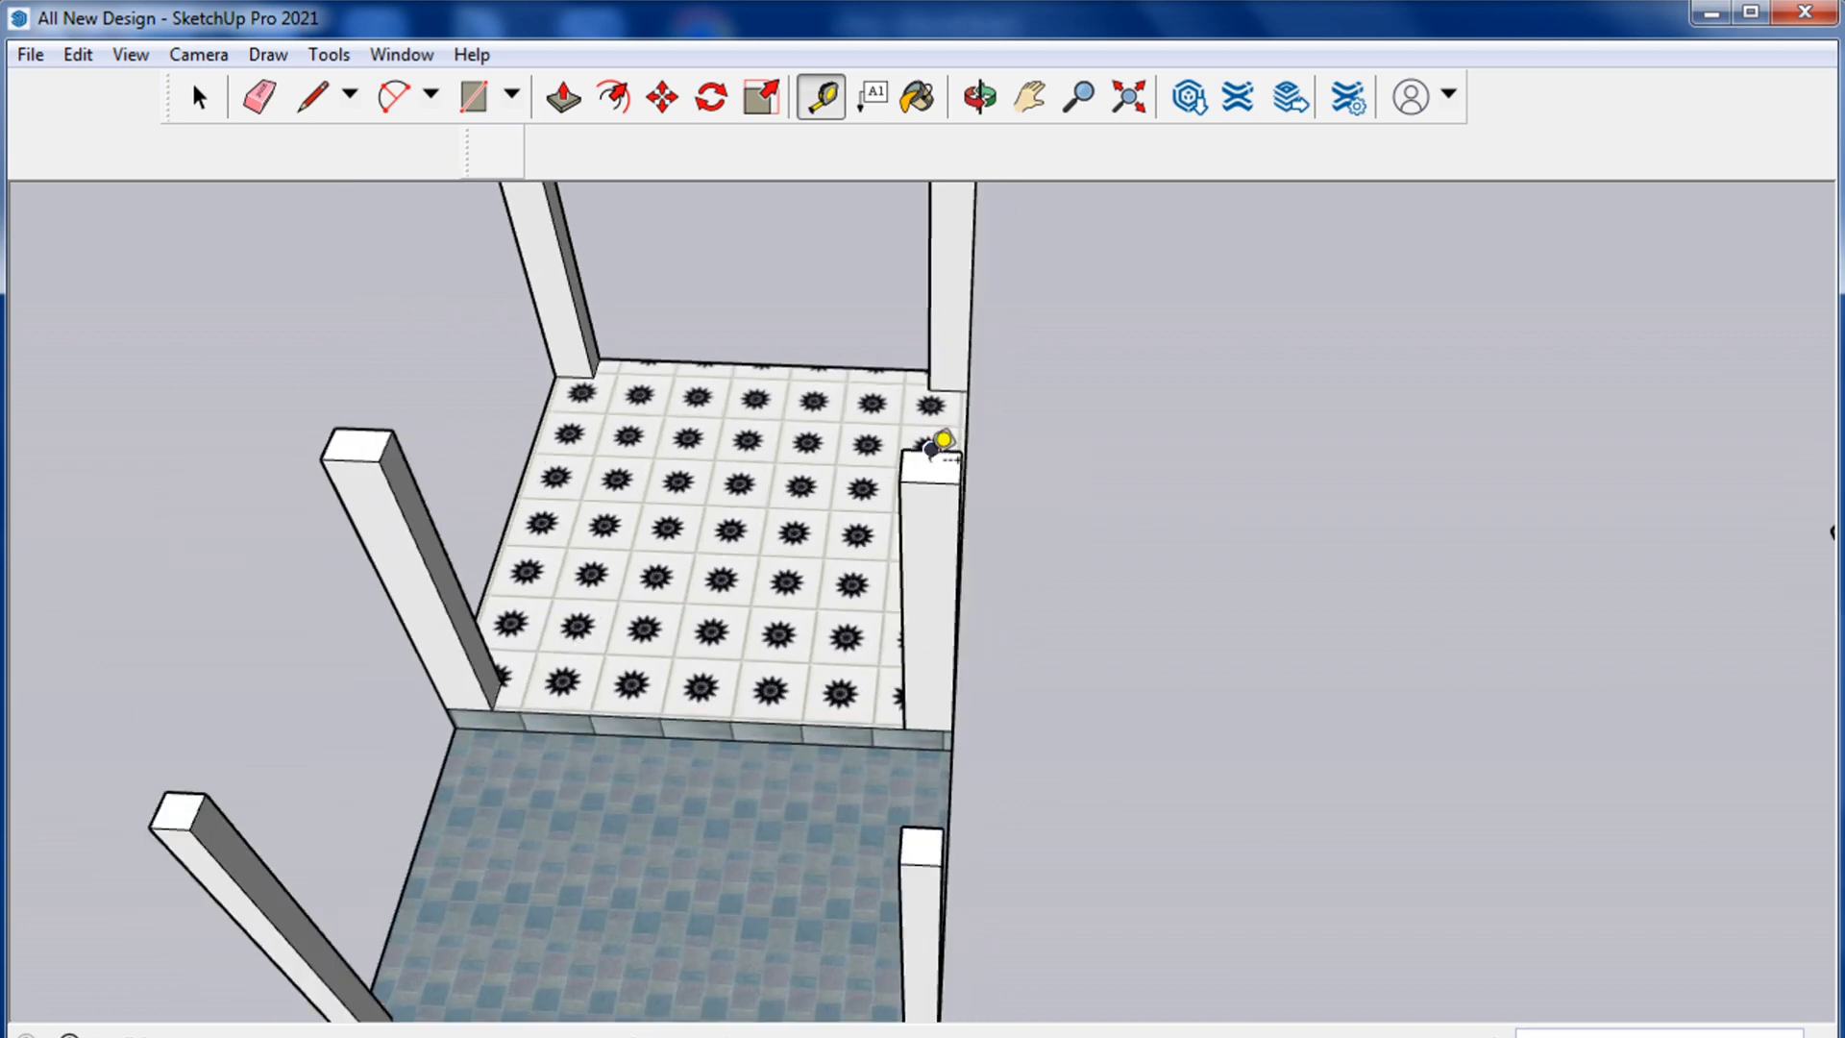
{"action": "scroll", "coordinate": [940, 450], "scroll_direction": "up", "scroll_amount": 1}
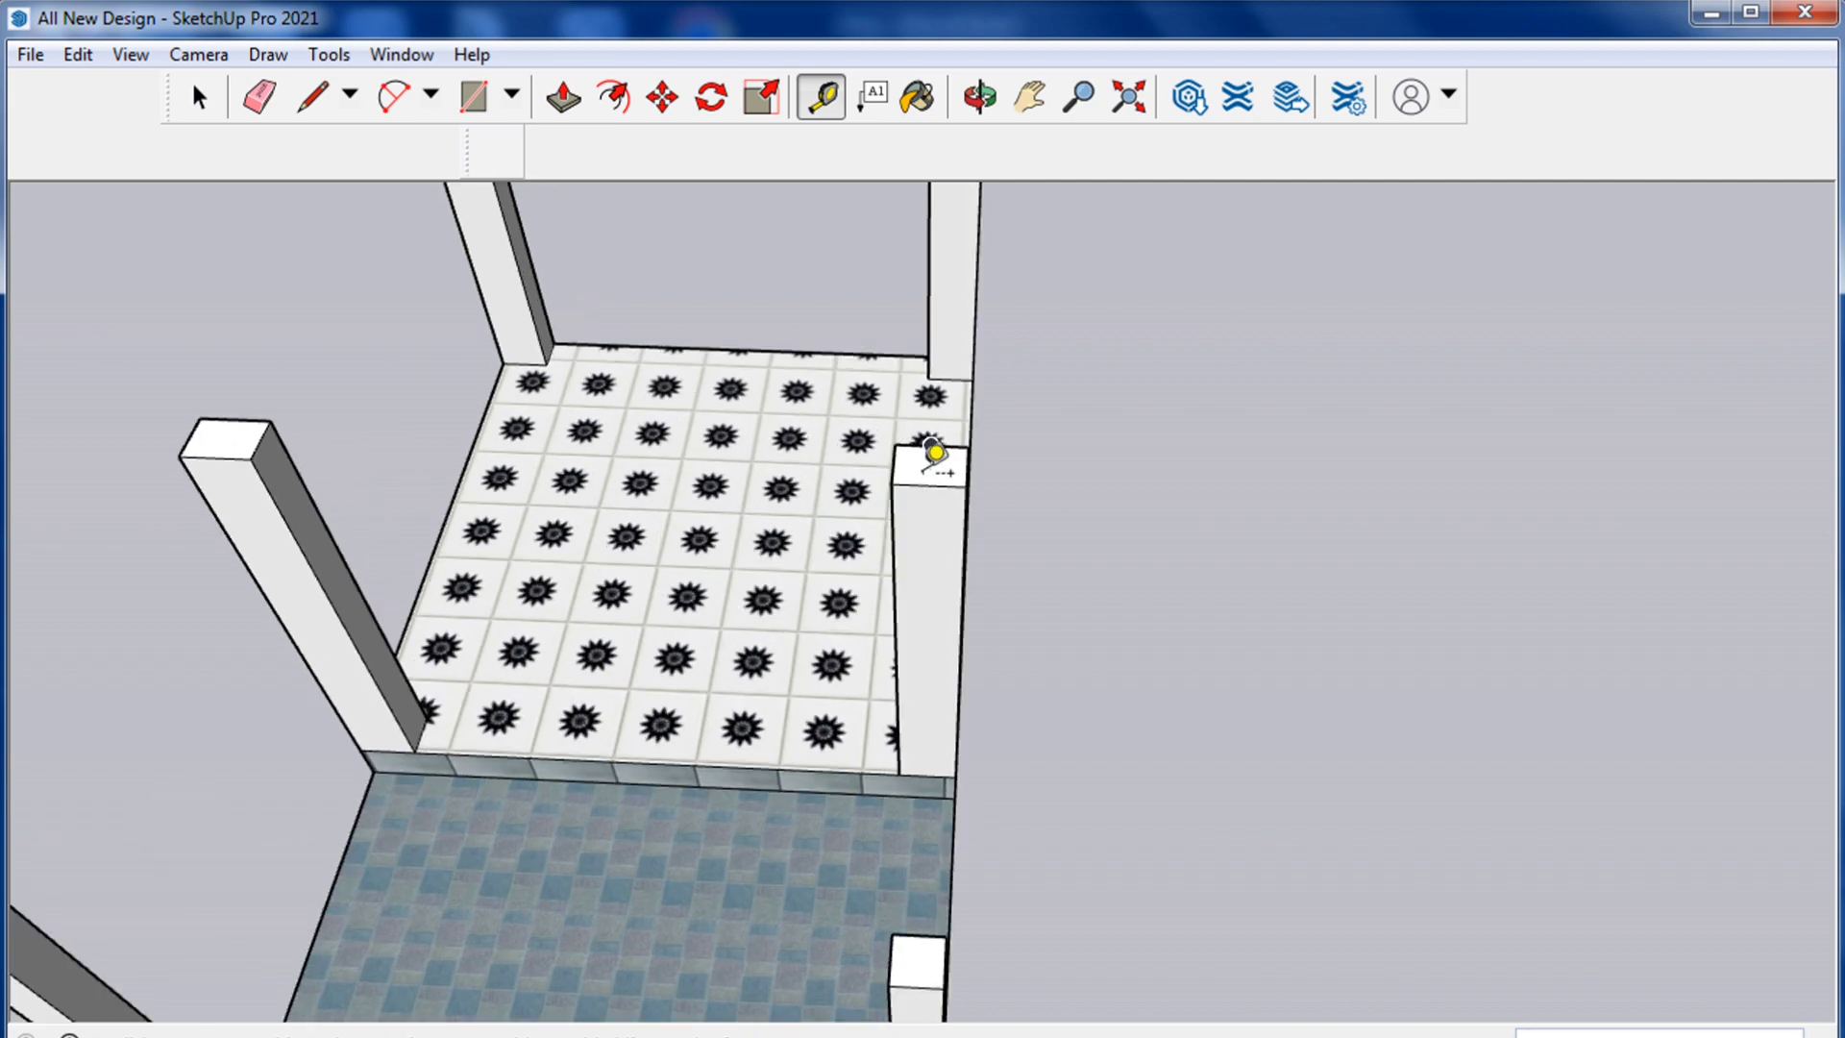
{"action": "scroll", "coordinate": [933, 423], "scroll_direction": "down", "scroll_amount": 3}
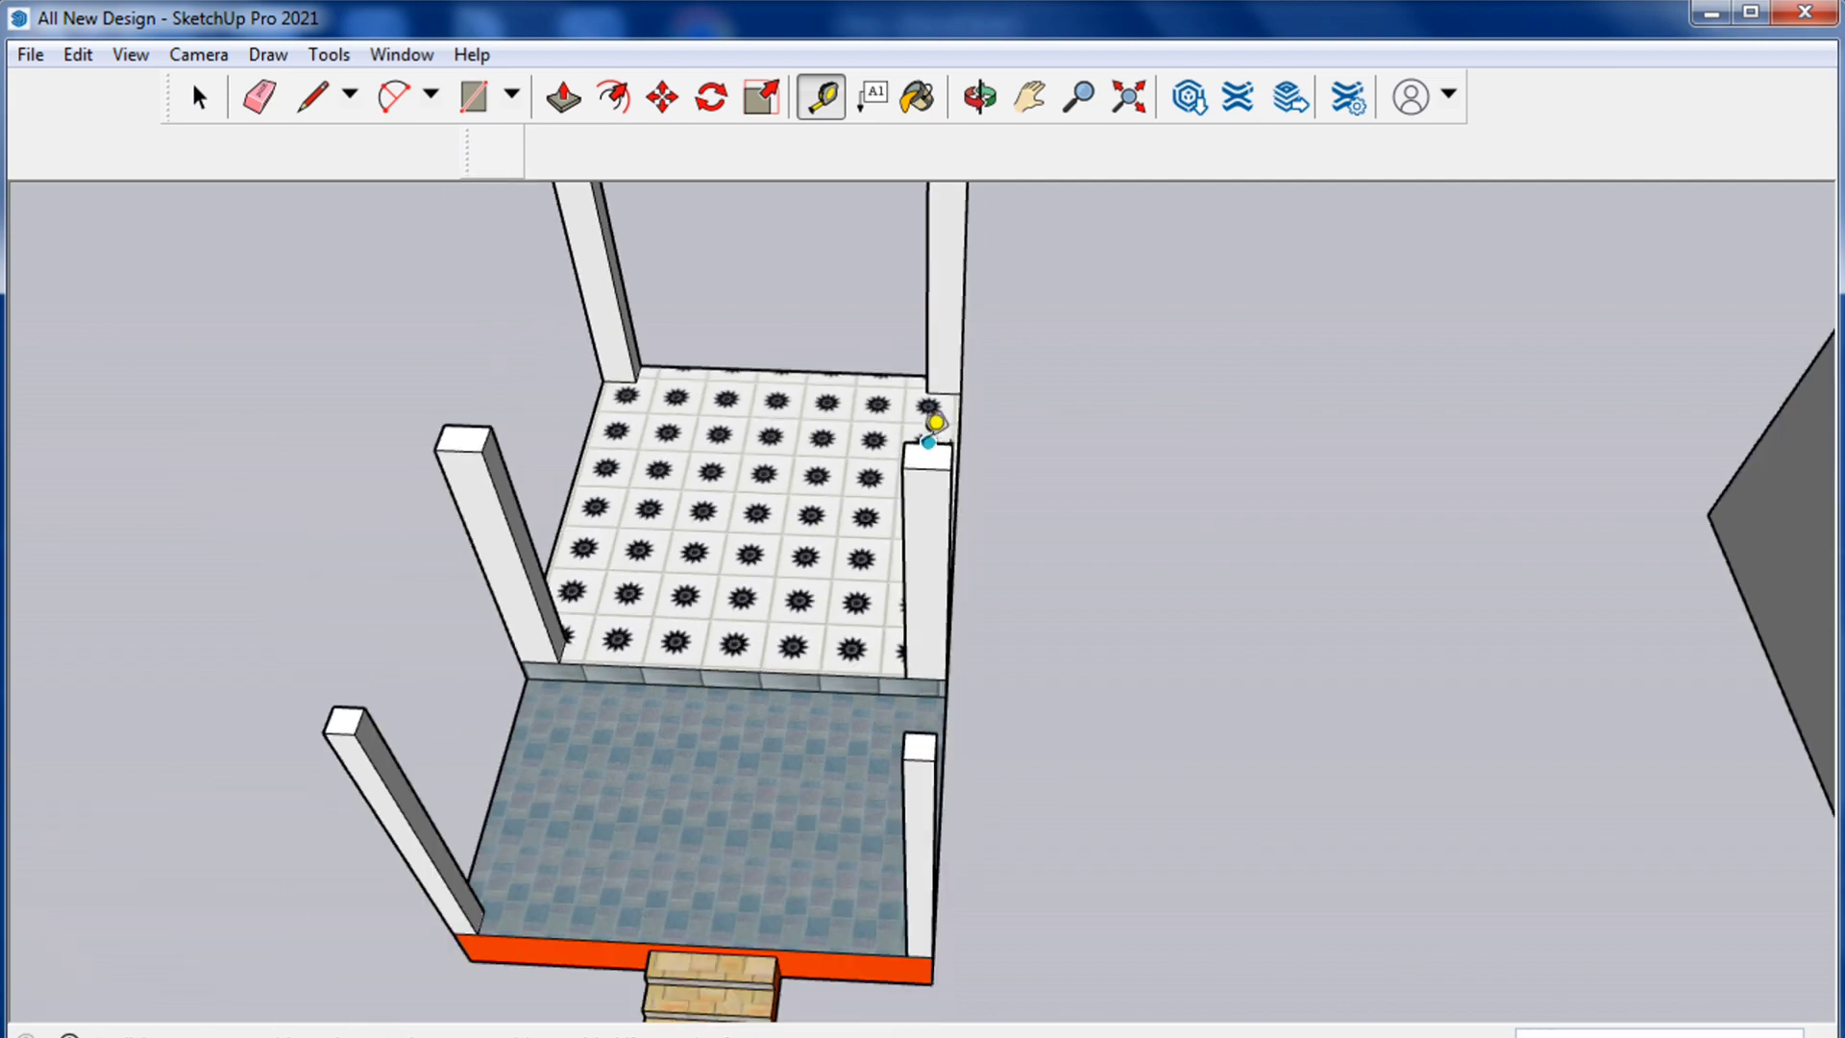
{"action": "scroll", "coordinate": [937, 736], "scroll_direction": "up", "scroll_amount": 3}
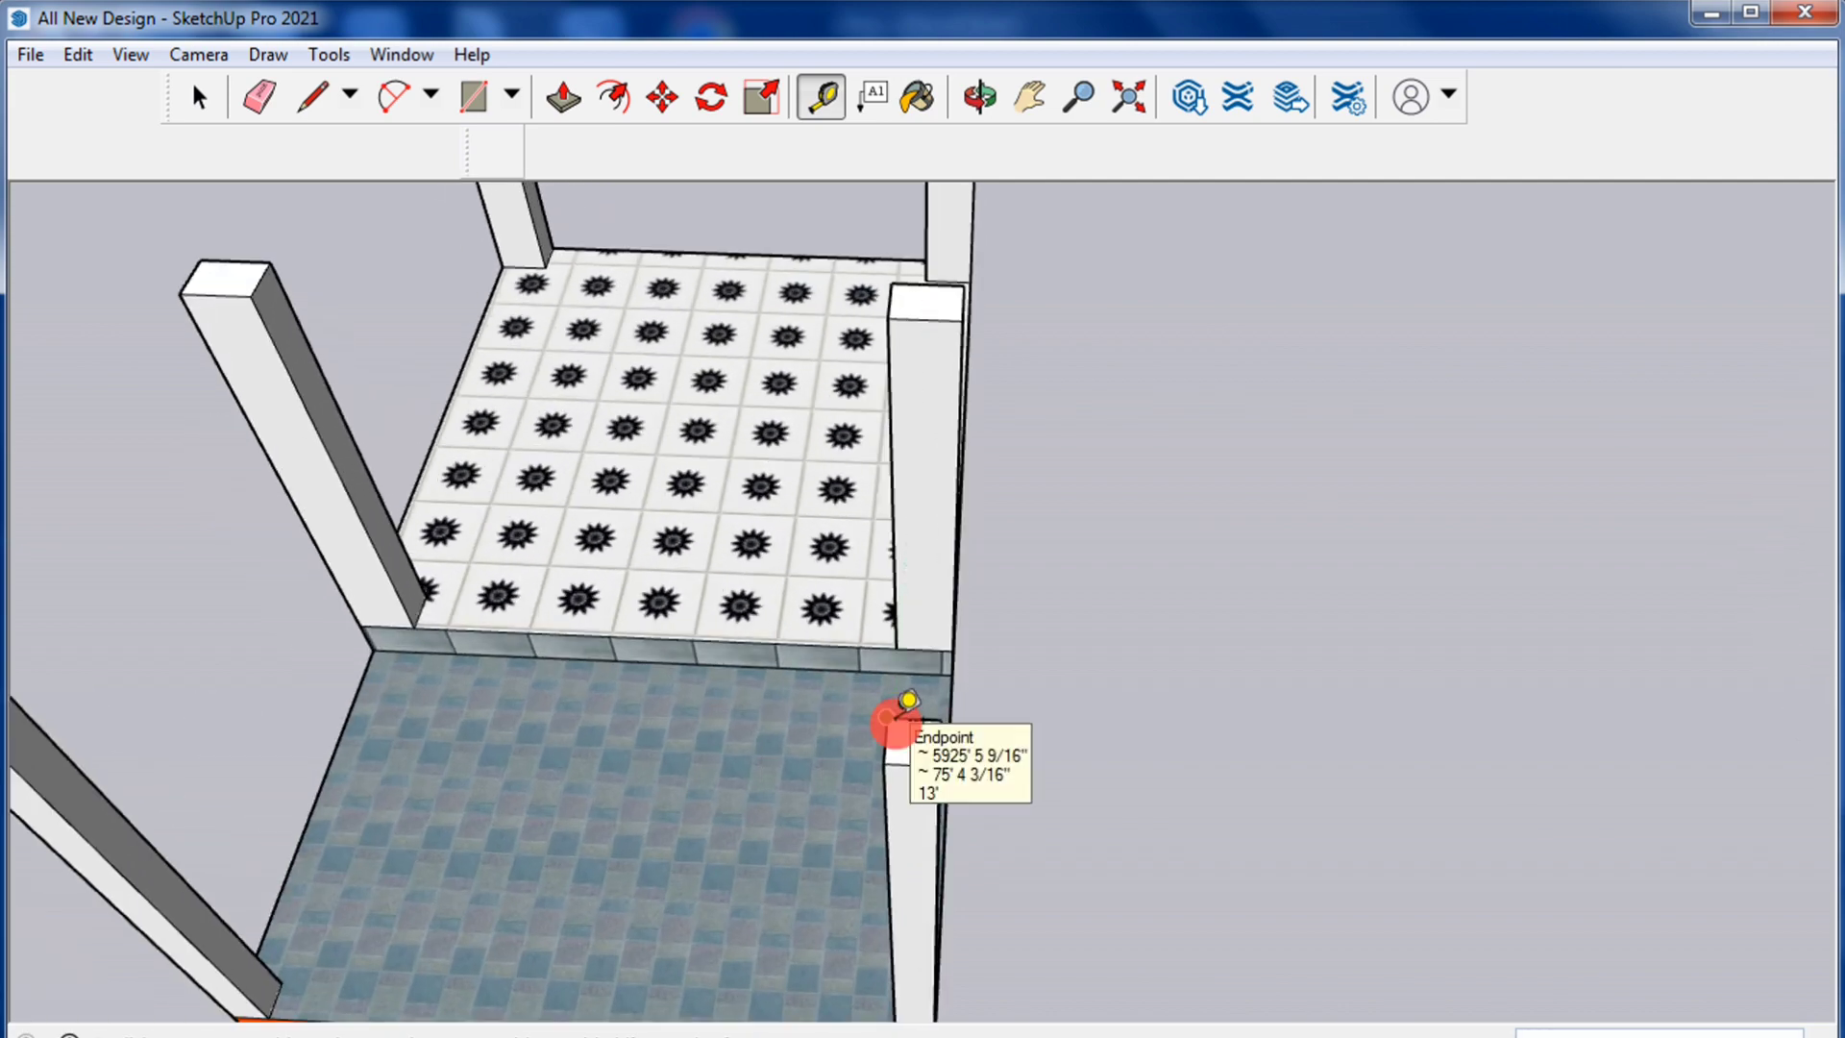
Measure from the post's top corner, reading an 11' column length
{"action": "left_click", "coordinate": [886, 717]}
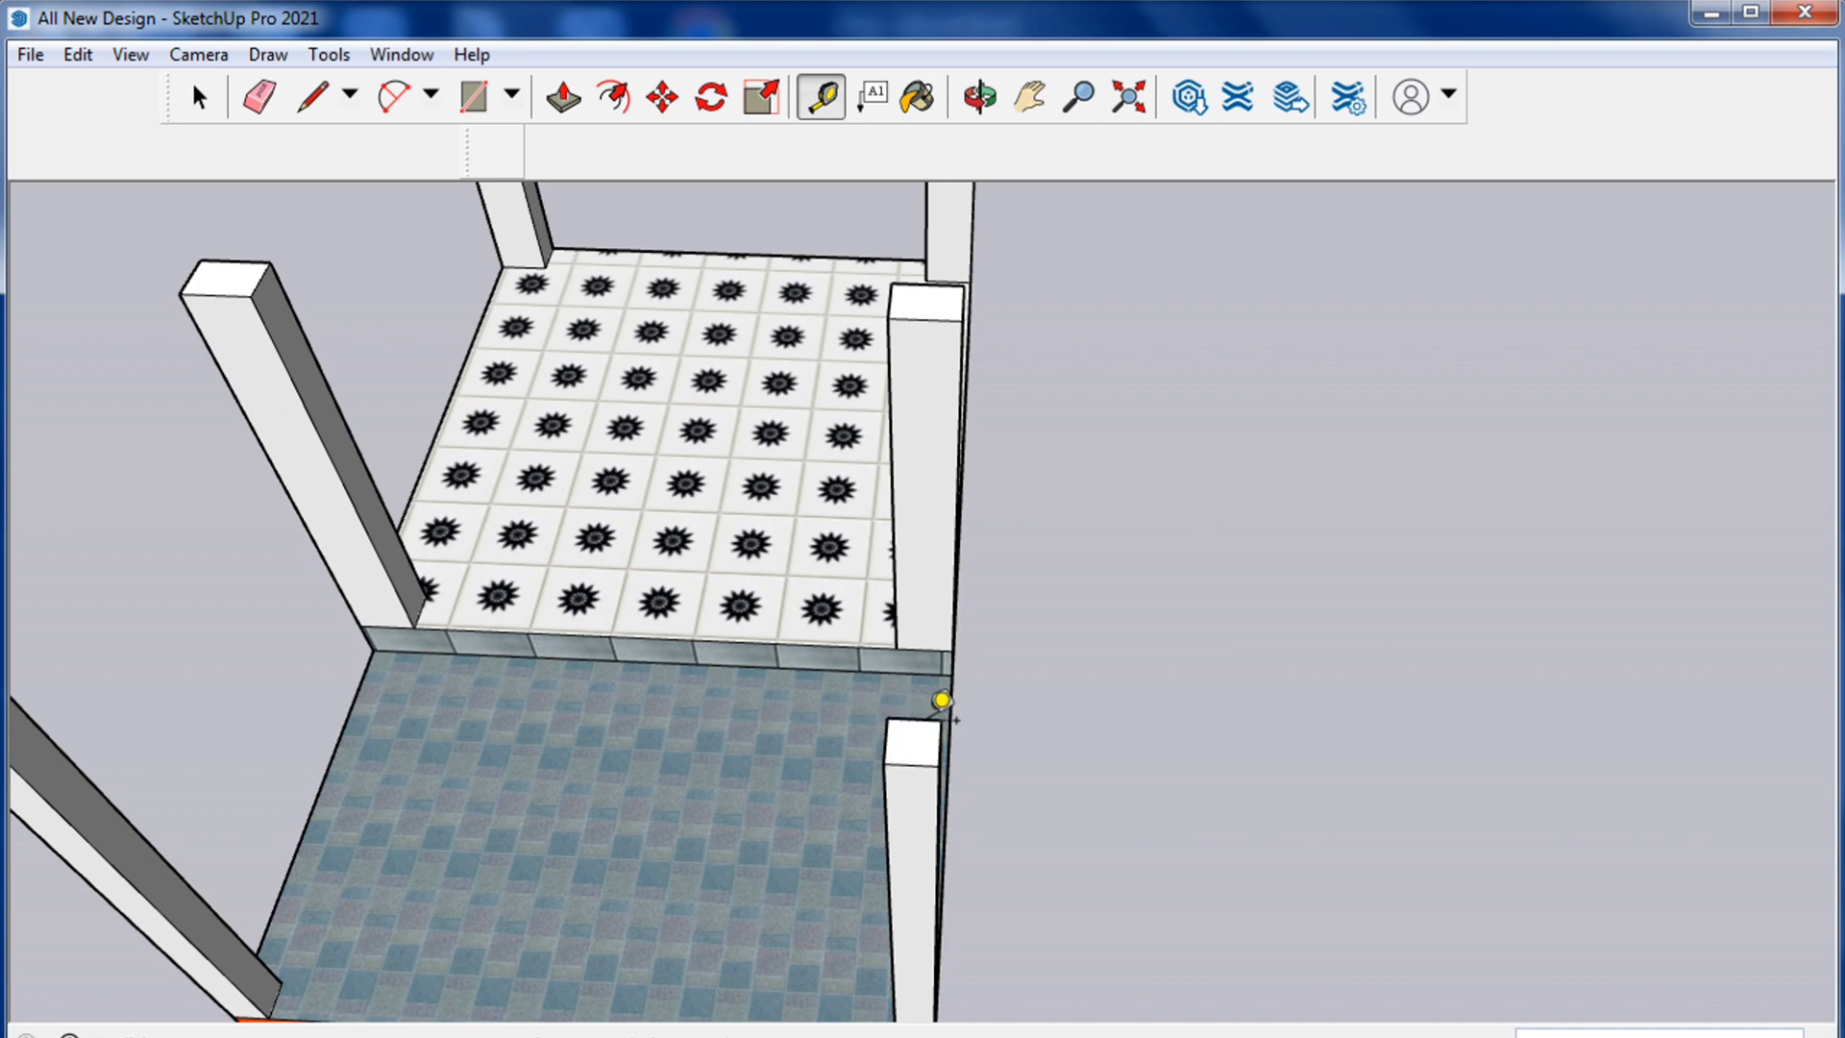
{"action": "scroll", "coordinate": [1030, 701], "scroll_direction": "down", "scroll_amount": 3}
{"action": "scroll", "coordinate": [1033, 701], "scroll_direction": "up", "scroll_amount": 2}
{"action": "scroll", "coordinate": [1046, 681], "scroll_direction": "up", "scroll_amount": 1}
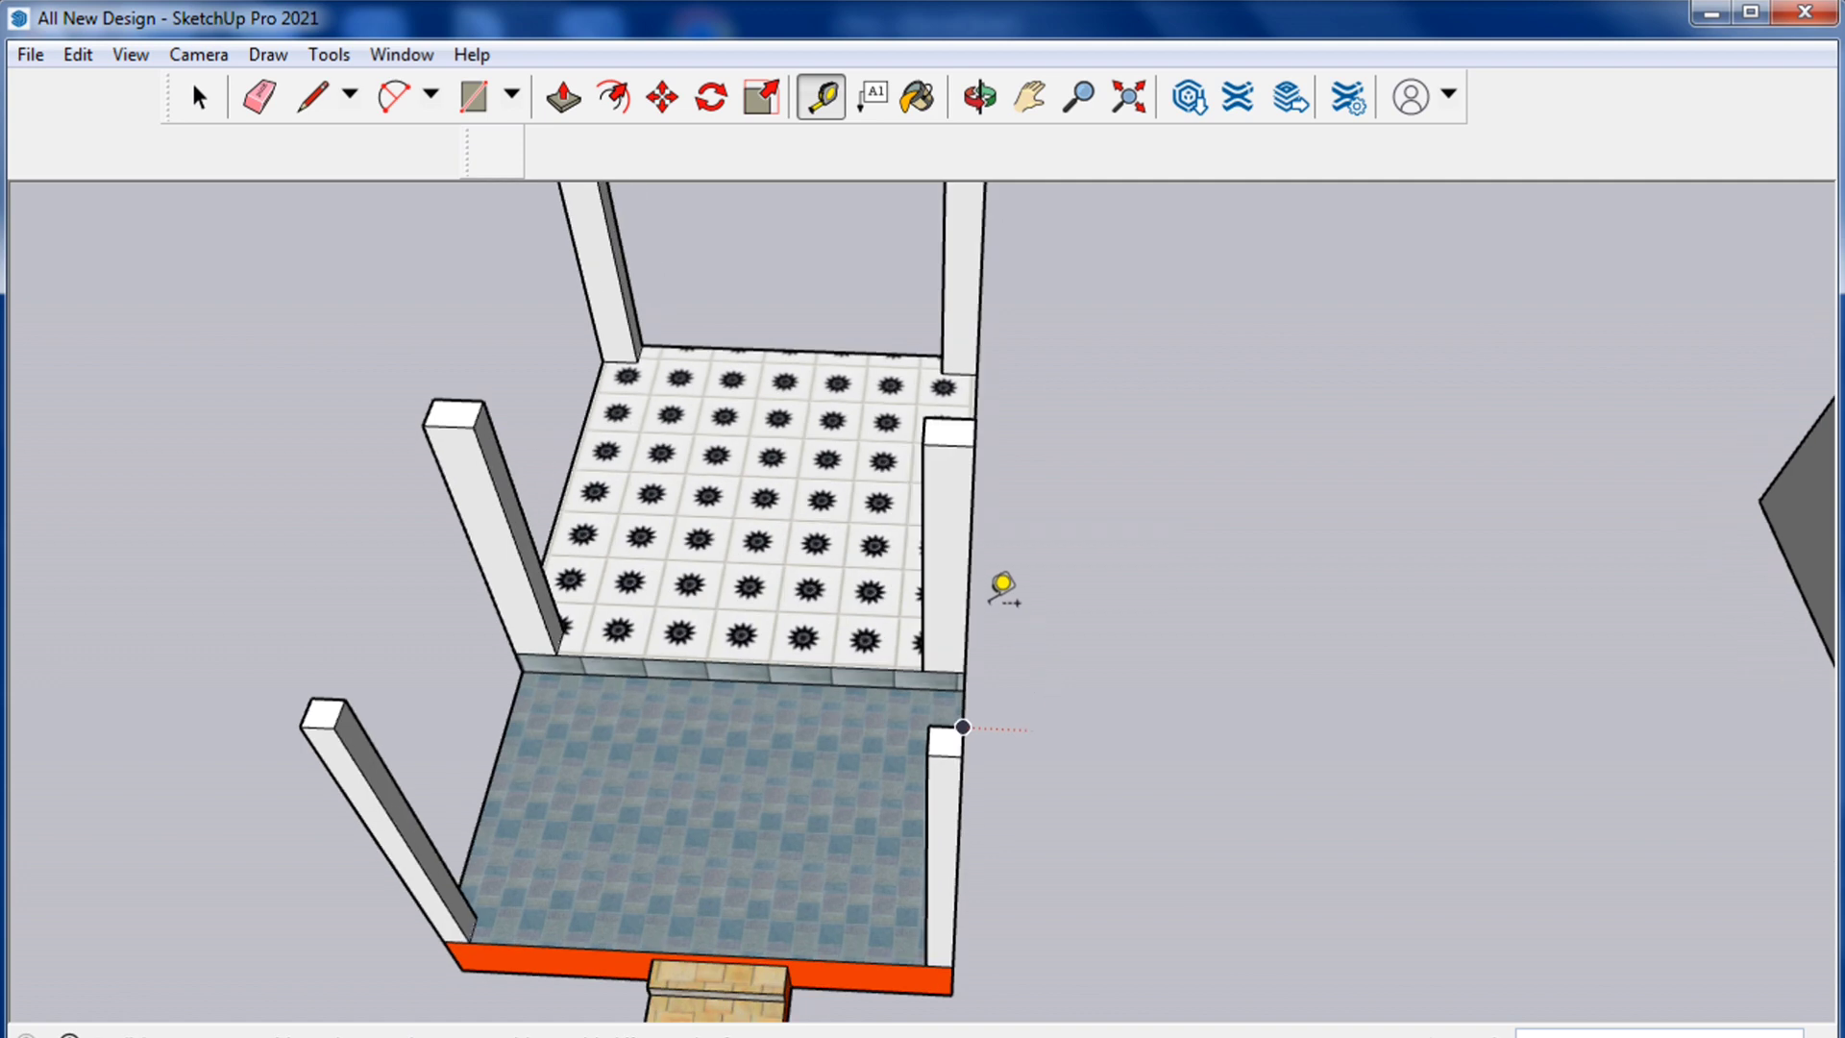
{"action": "scroll", "coordinate": [993, 667], "scroll_direction": "down", "scroll_amount": 2}
{"action": "scroll", "coordinate": [1009, 584], "scroll_direction": "up", "scroll_amount": 2}
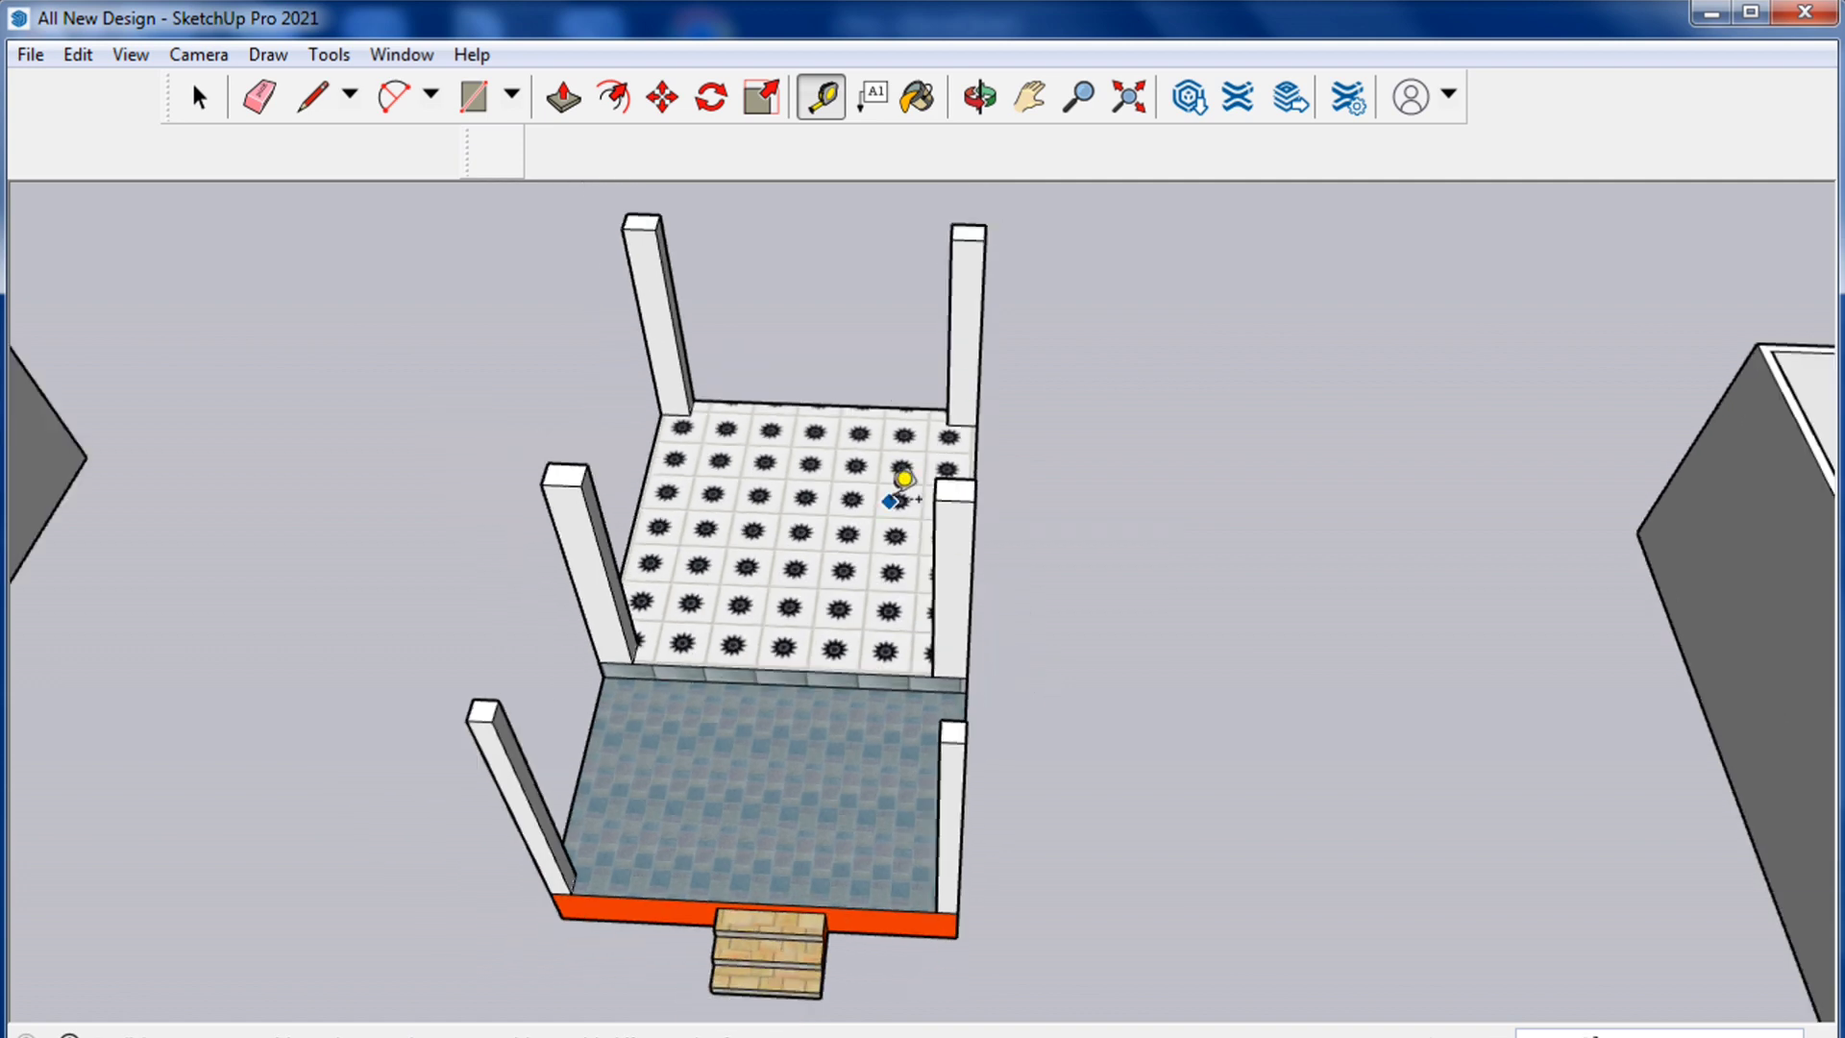
{"action": "scroll", "coordinate": [885, 576], "scroll_direction": "up", "scroll_amount": 2}
{"action": "scroll", "coordinate": [946, 480], "scroll_direction": "up", "scroll_amount": 1}
{"action": "scroll", "coordinate": [947, 481], "scroll_direction": "up", "scroll_amount": 1}
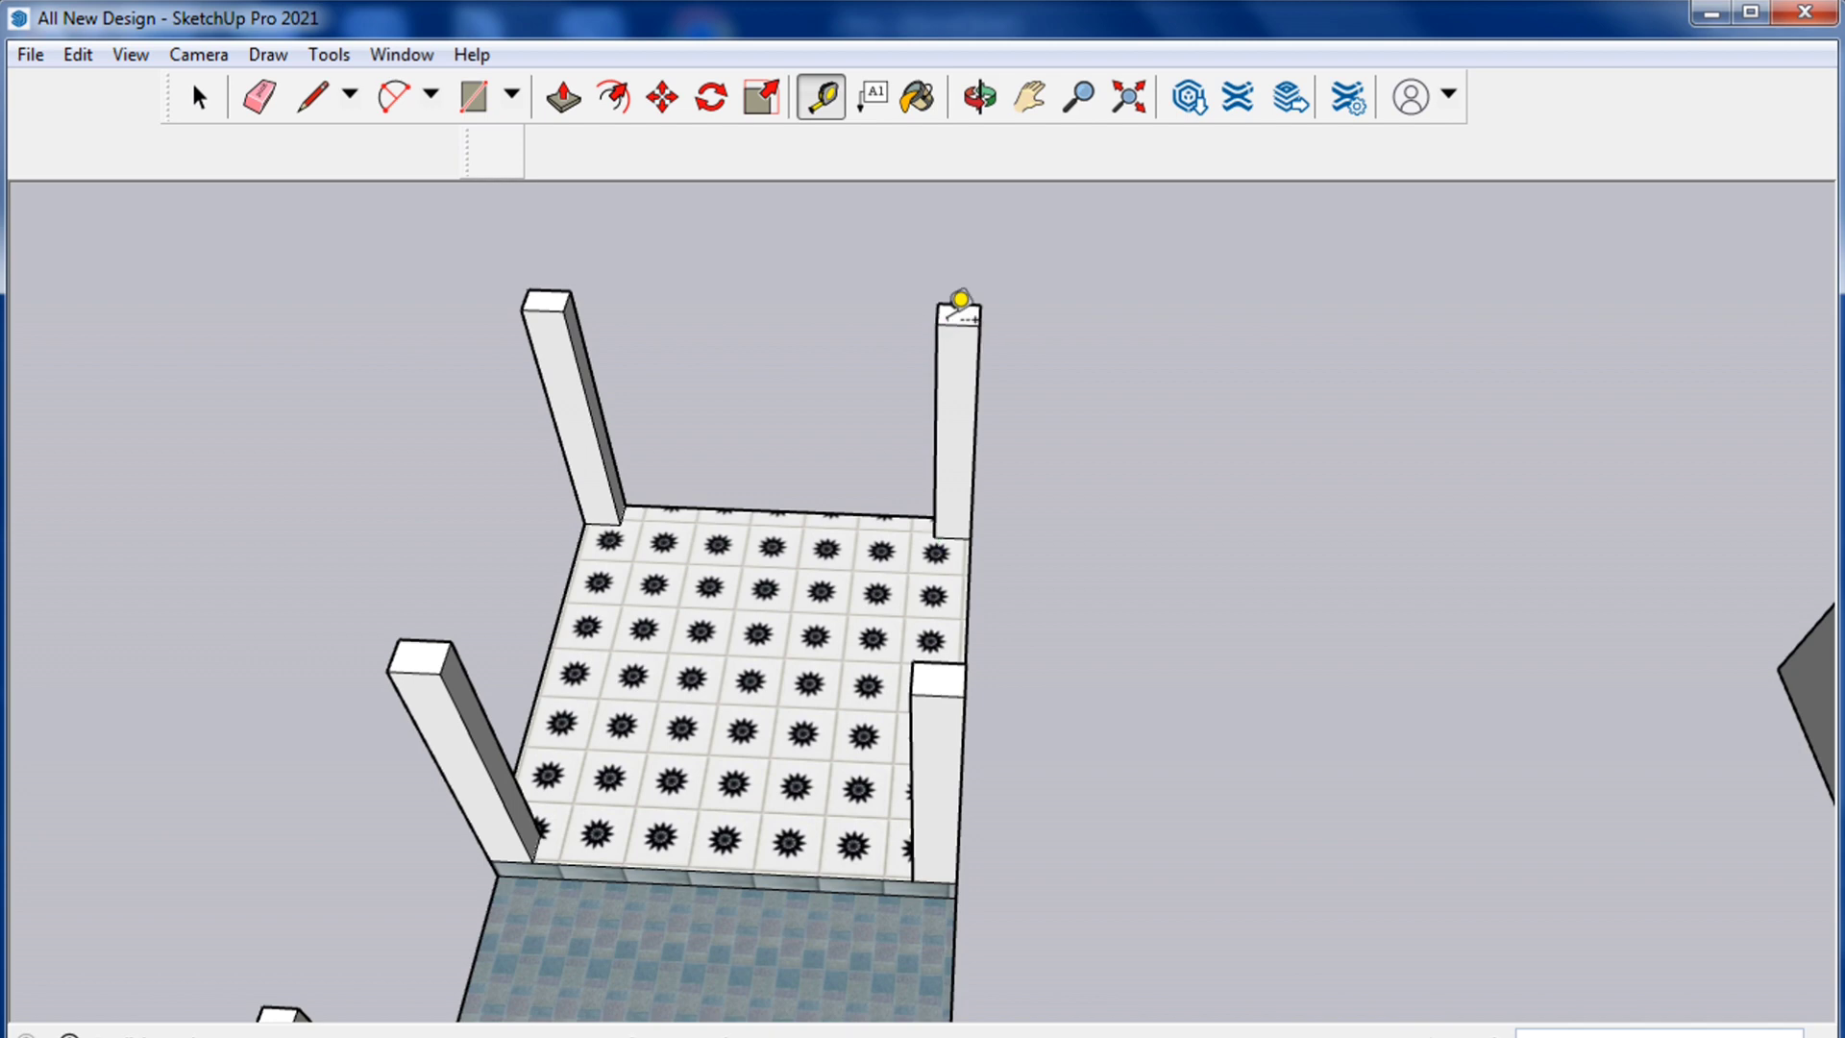
{"action": "scroll", "coordinate": [973, 318], "scroll_direction": "down", "scroll_amount": 2}
{"action": "scroll", "coordinate": [972, 318], "scroll_direction": "down", "scroll_amount": 2}
{"action": "scroll", "coordinate": [961, 780], "scroll_direction": "up", "scroll_amount": 2}
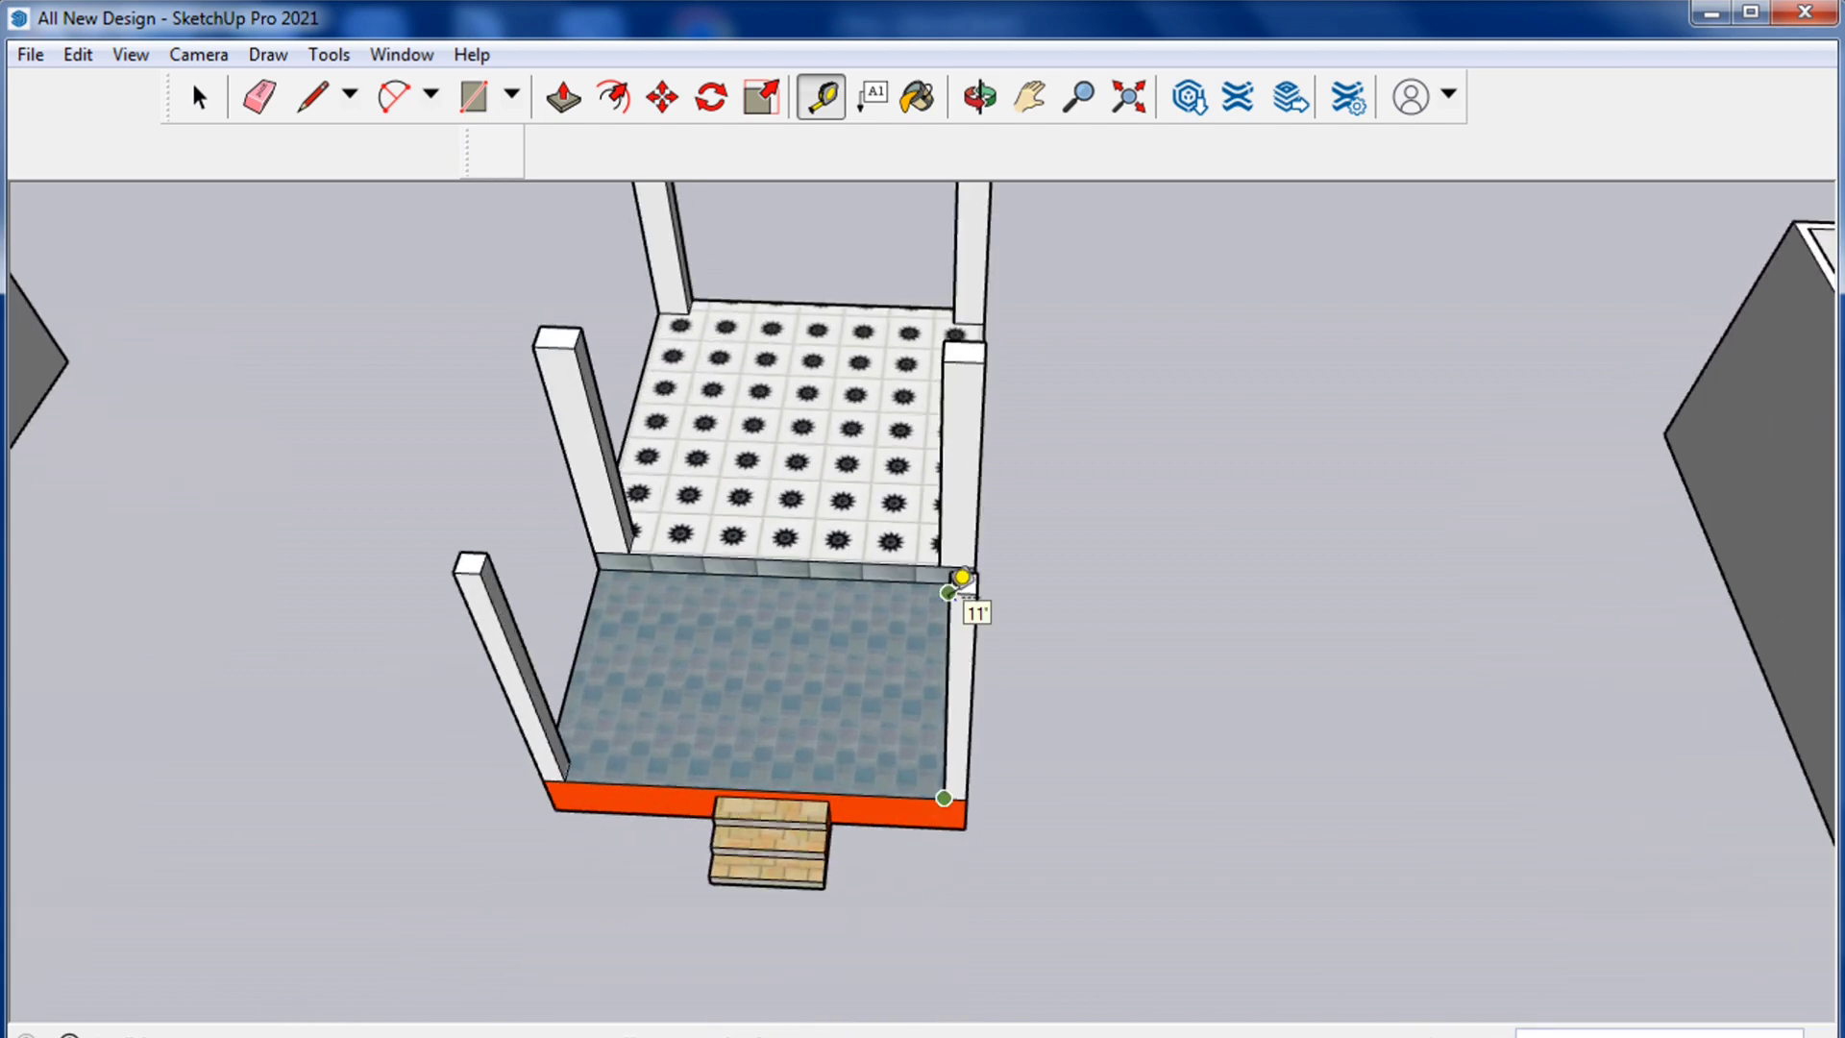
{"action": "scroll", "coordinate": [874, 697], "scroll_direction": "down", "scroll_amount": 2}
{"action": "scroll", "coordinate": [889, 331], "scroll_direction": "up", "scroll_amount": 1}
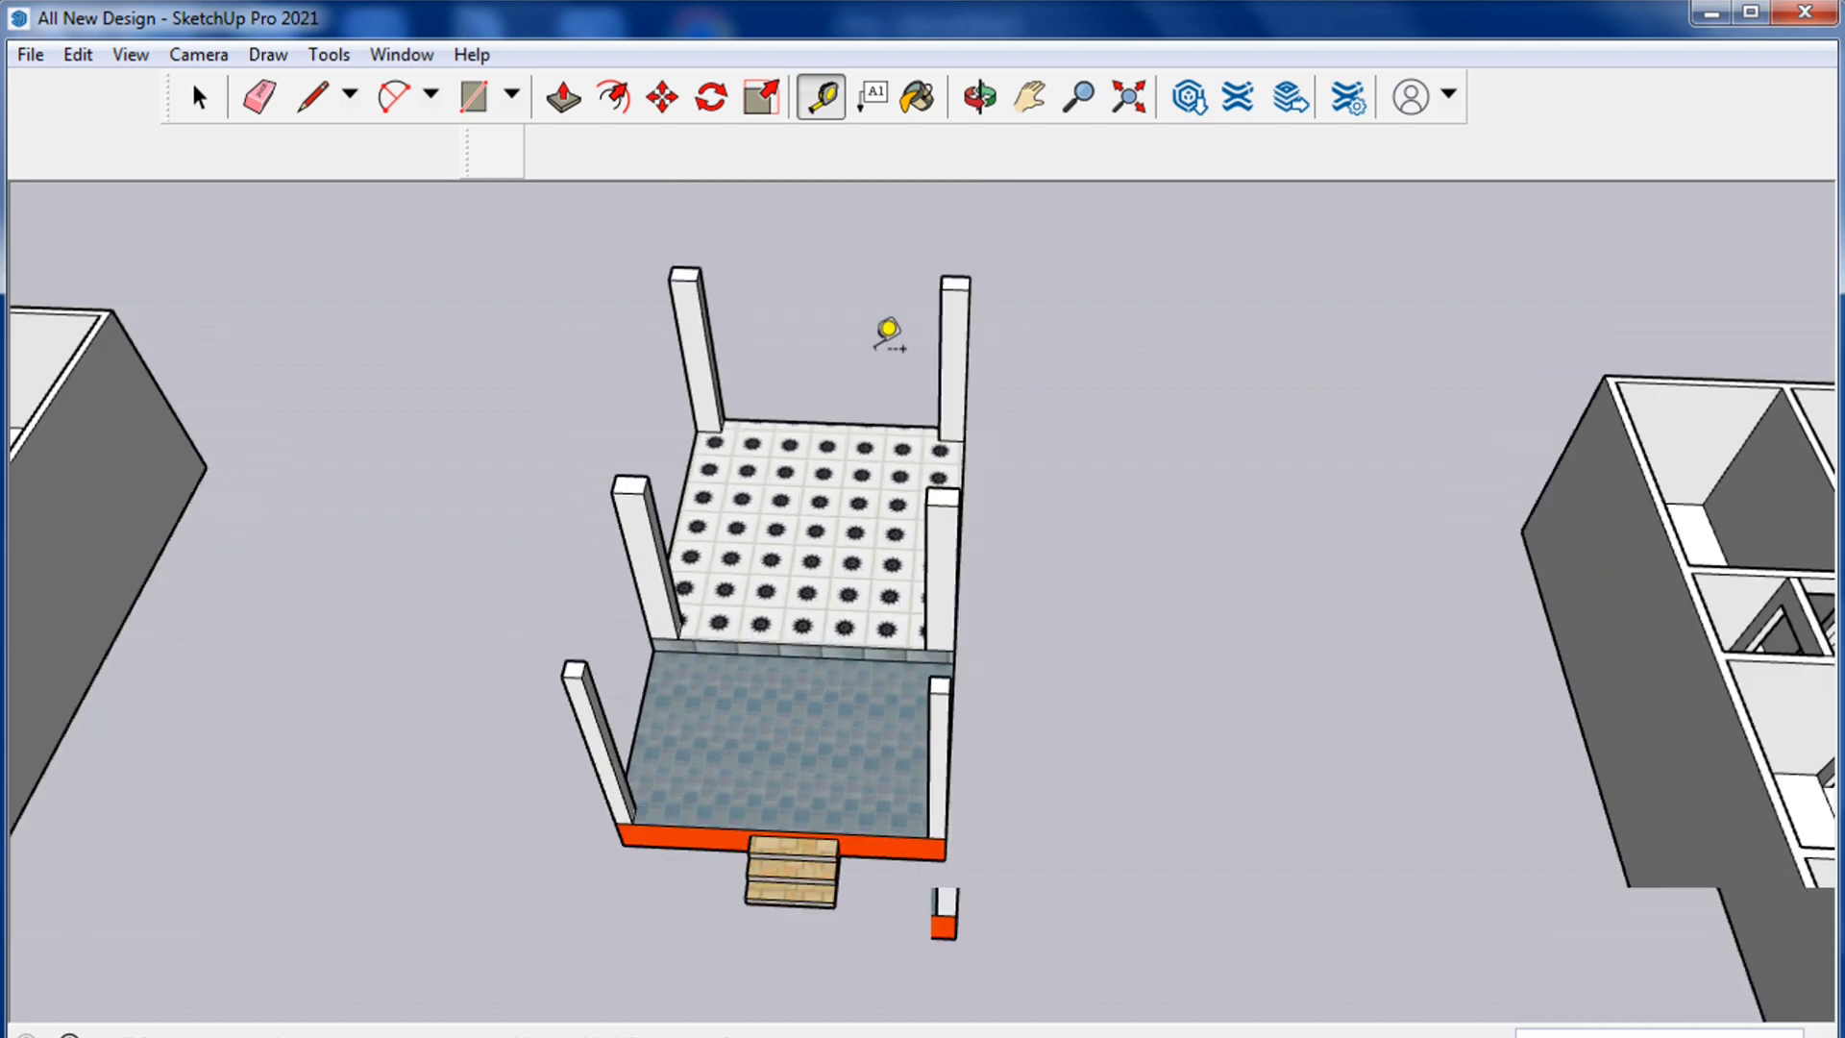
{"action": "scroll", "coordinate": [889, 331], "scroll_direction": "up", "scroll_amount": 1}
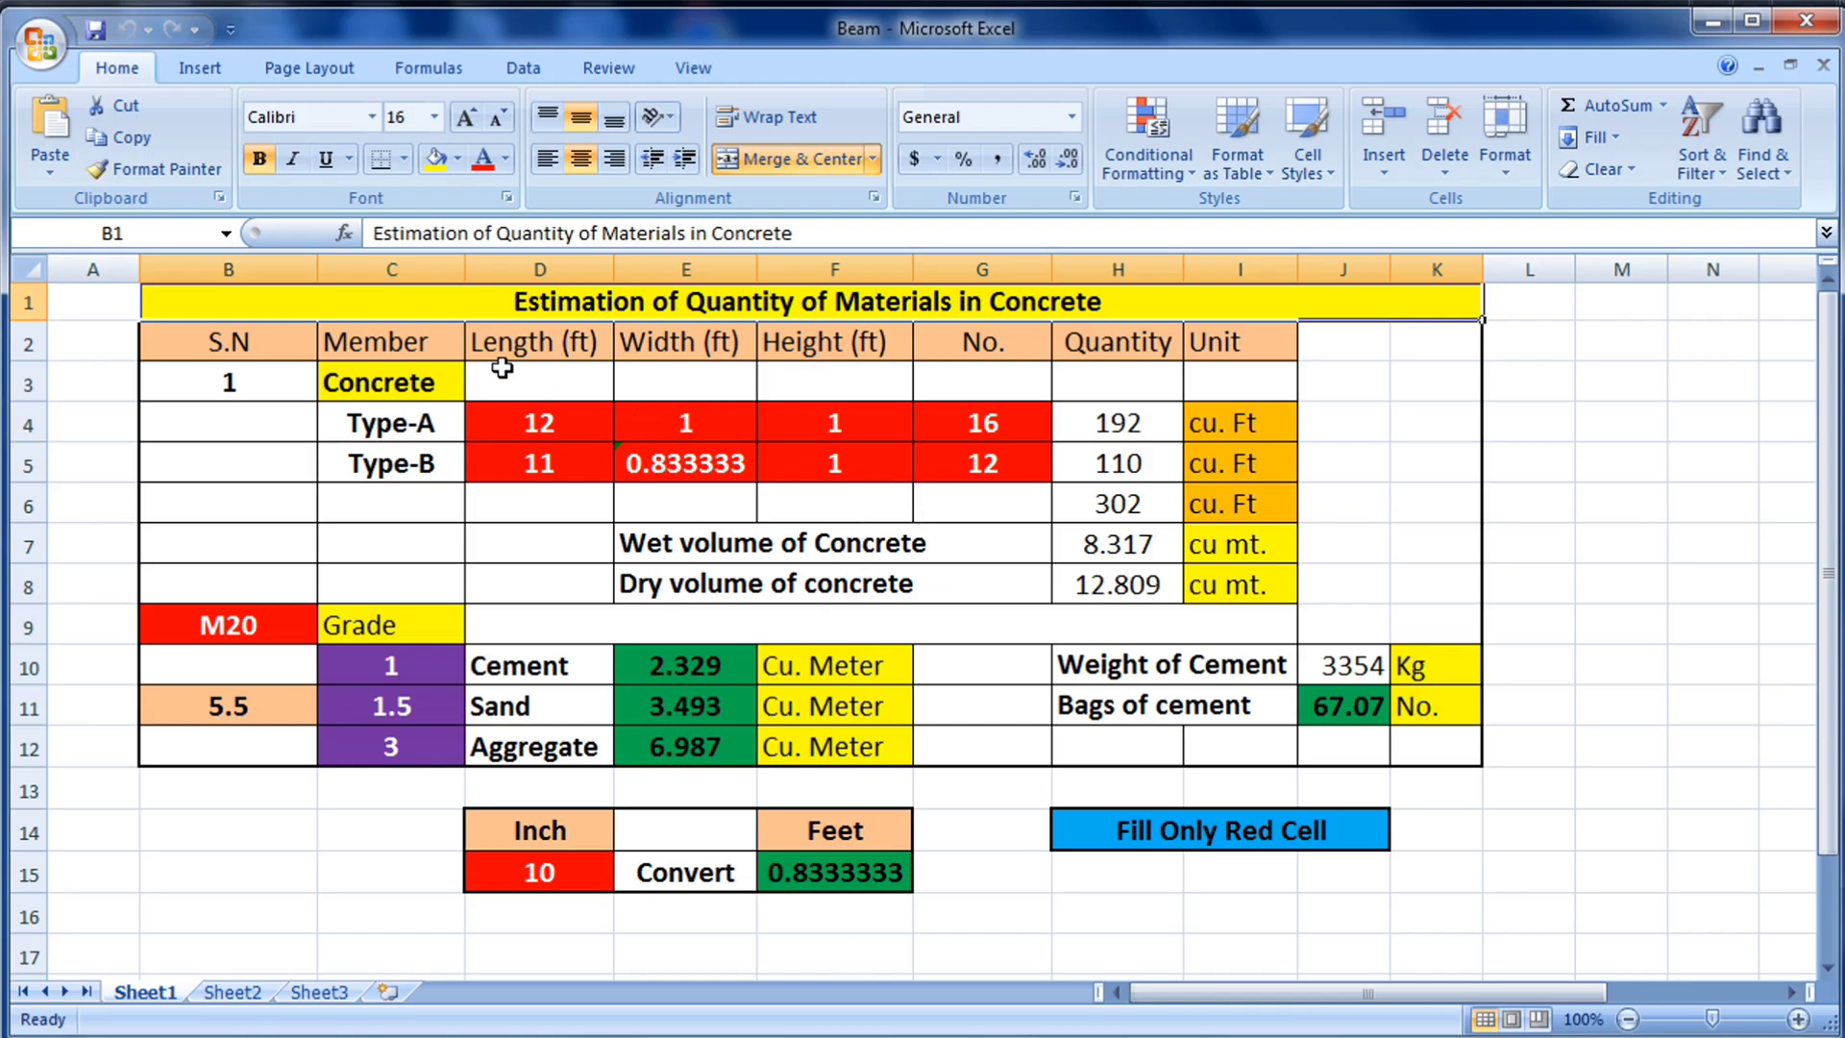
Set the Type-A height to 1 ft, checking its length, width and count
{"action": "left_click", "coordinate": [568, 416]}
{"action": "left_click", "coordinate": [665, 420]}
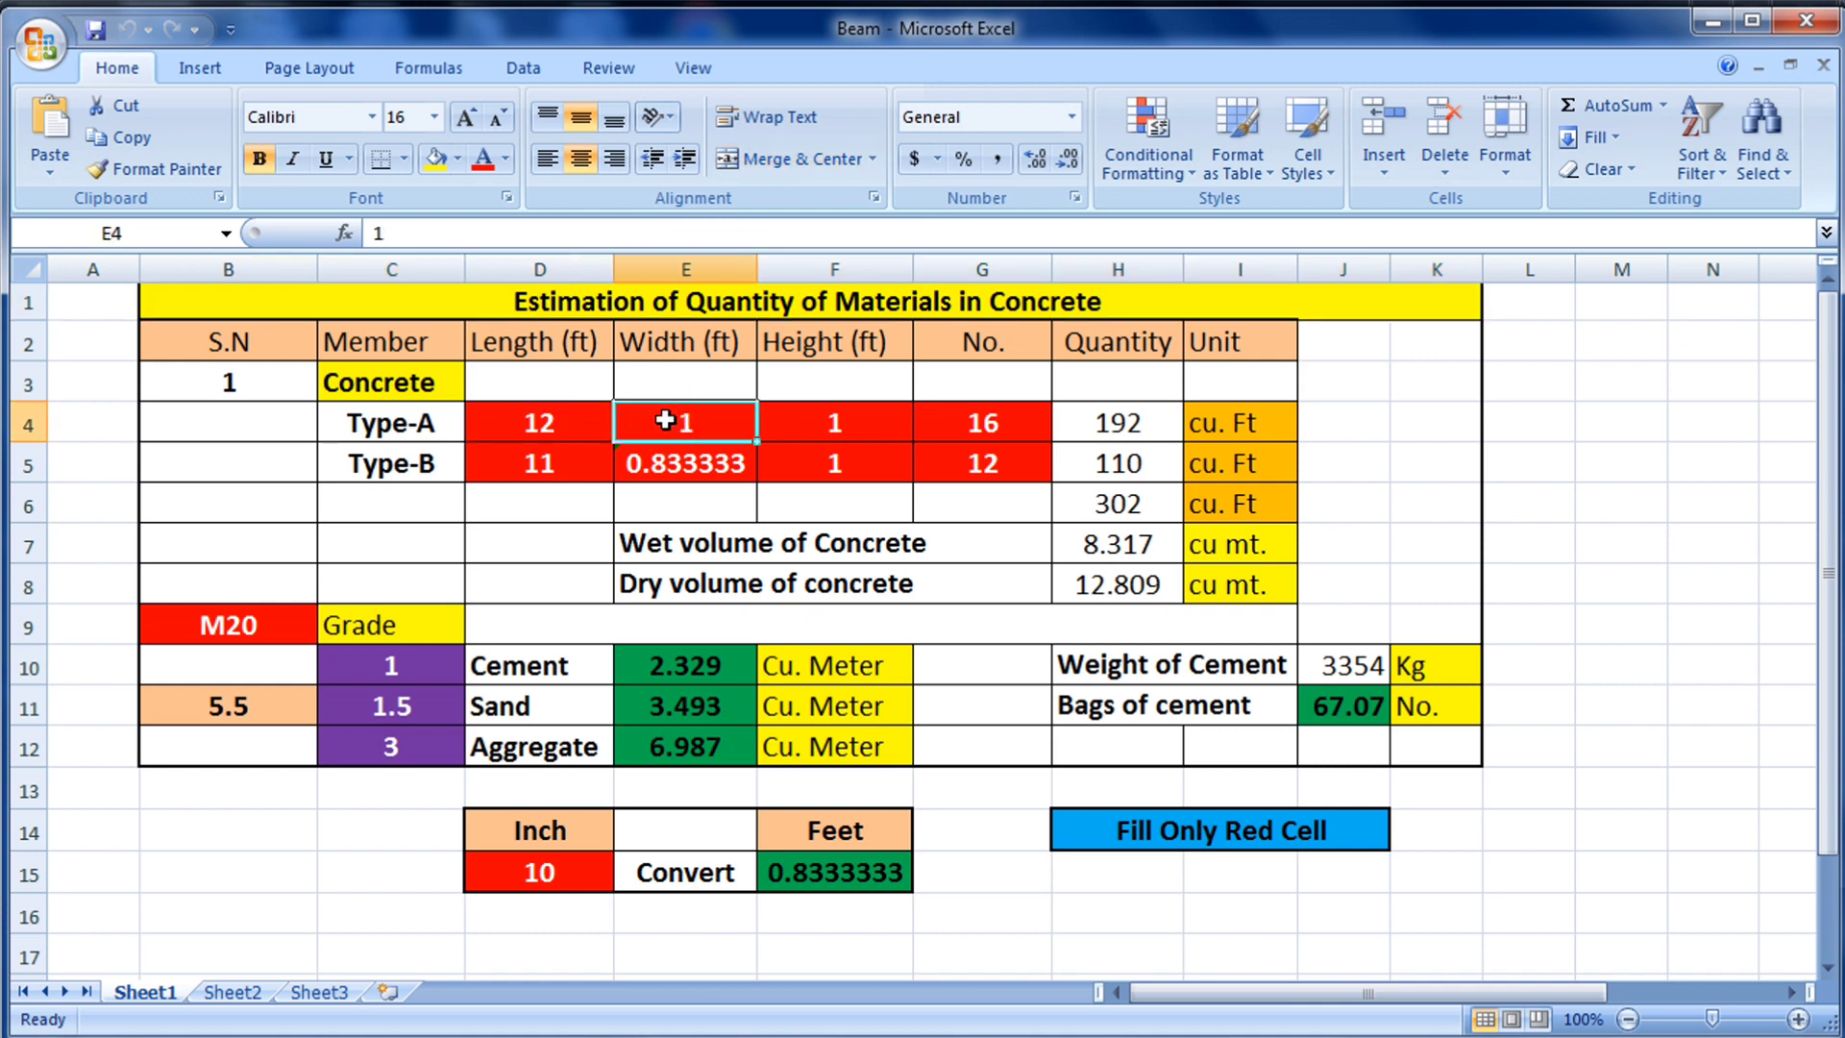
{"action": "left_click", "coordinate": [836, 423]}
{"action": "type", "text": "1"}
{"action": "left_click", "coordinate": [971, 427]}
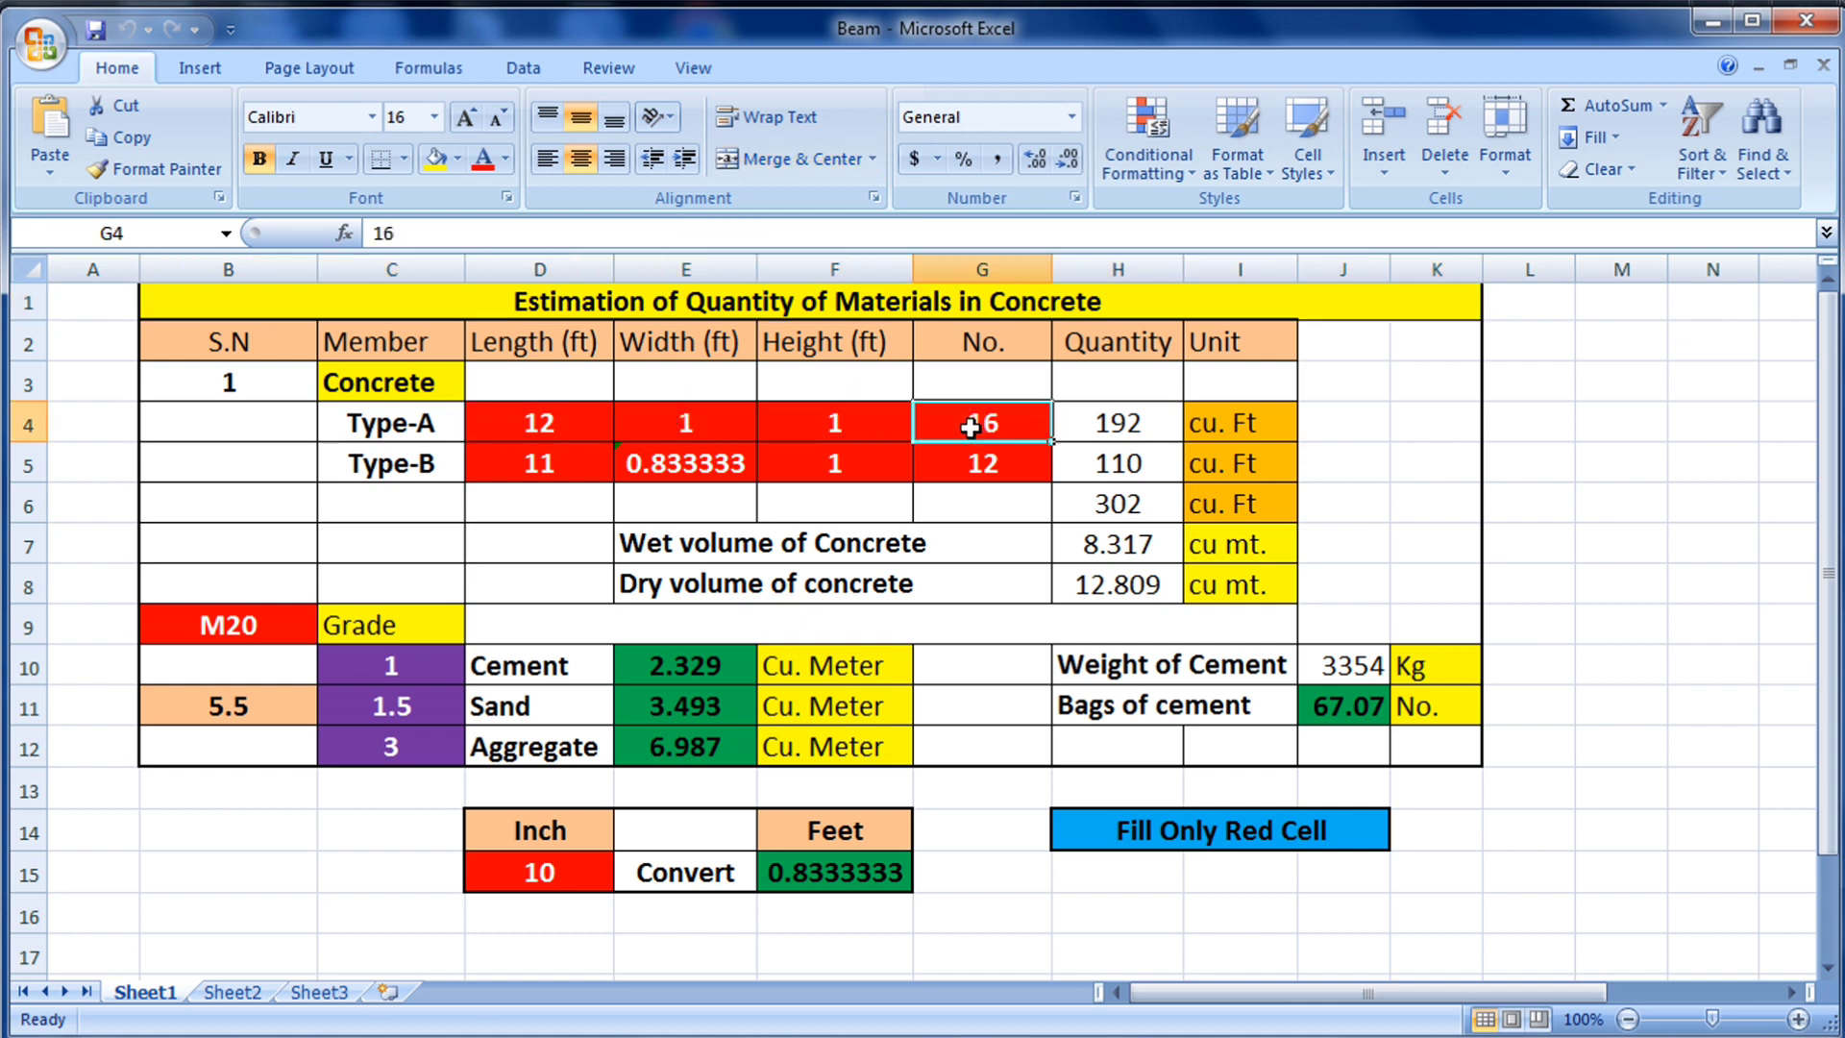
{"action": "left_click", "coordinate": [428, 424]}
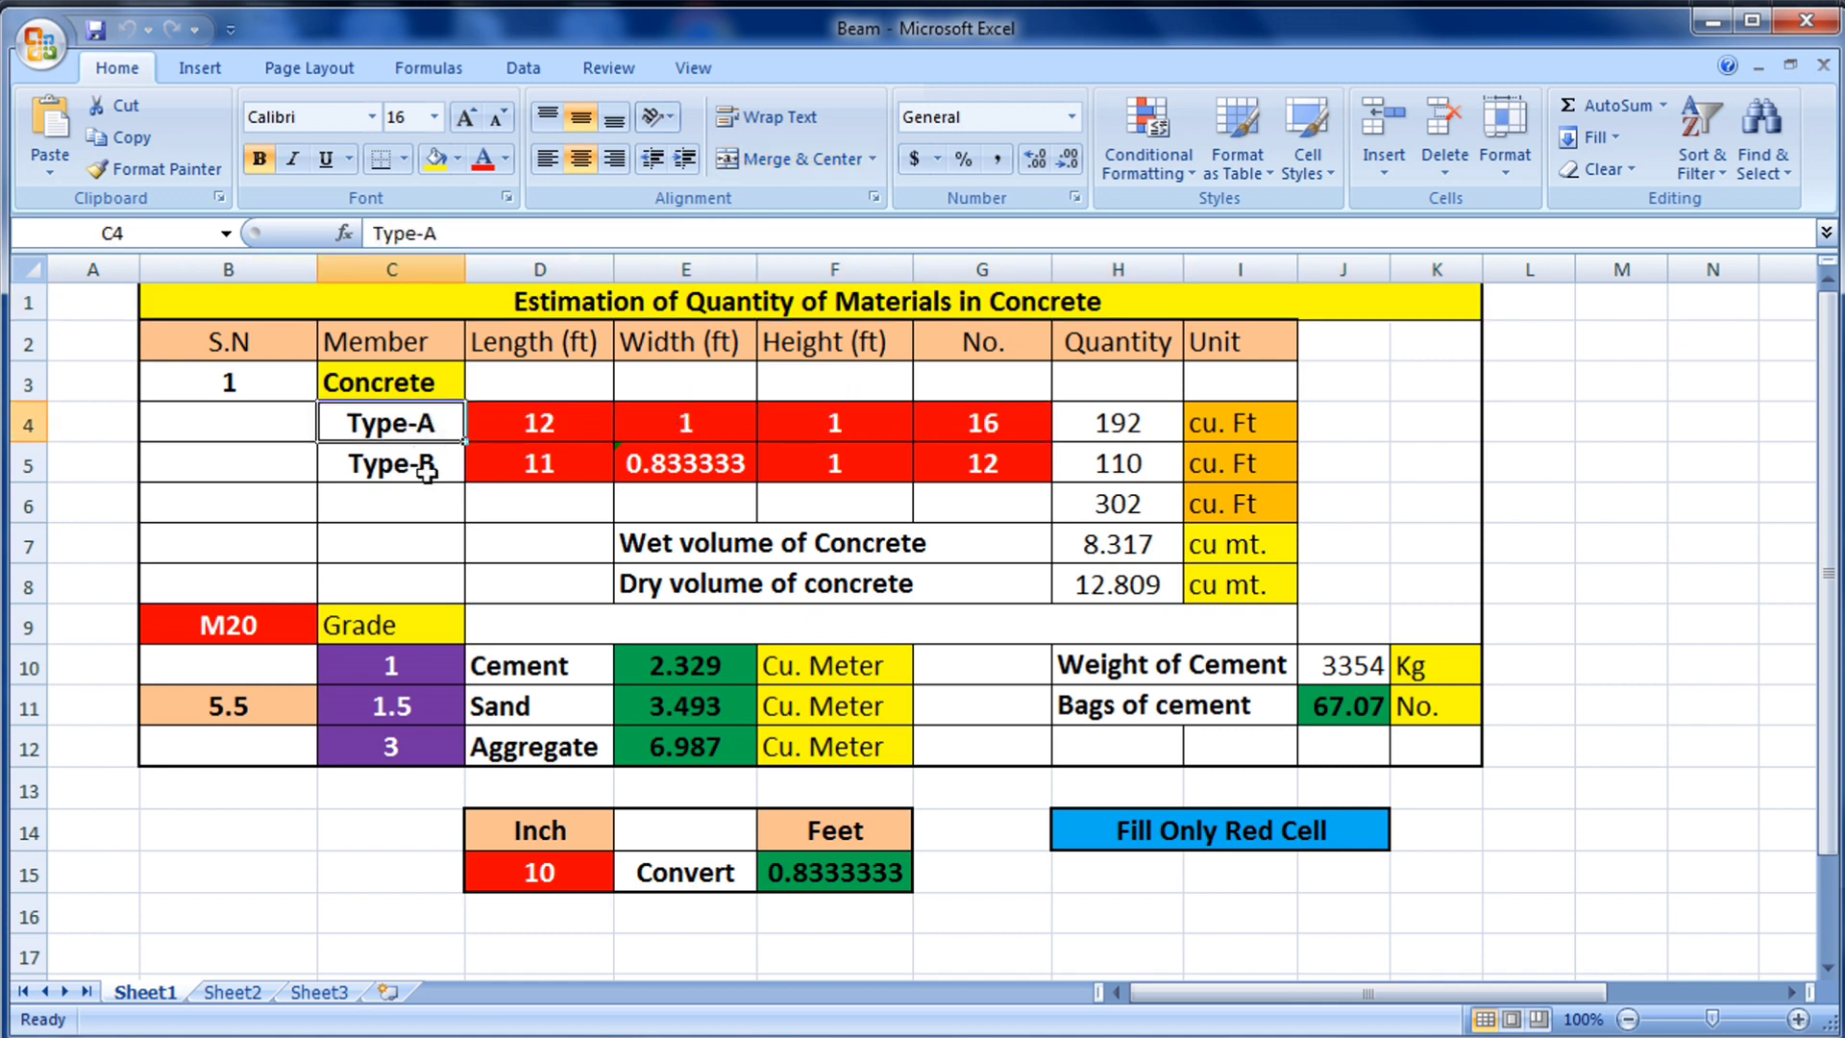
Review the Type-B length, width formula, height and column count
{"action": "left_click", "coordinate": [497, 467]}
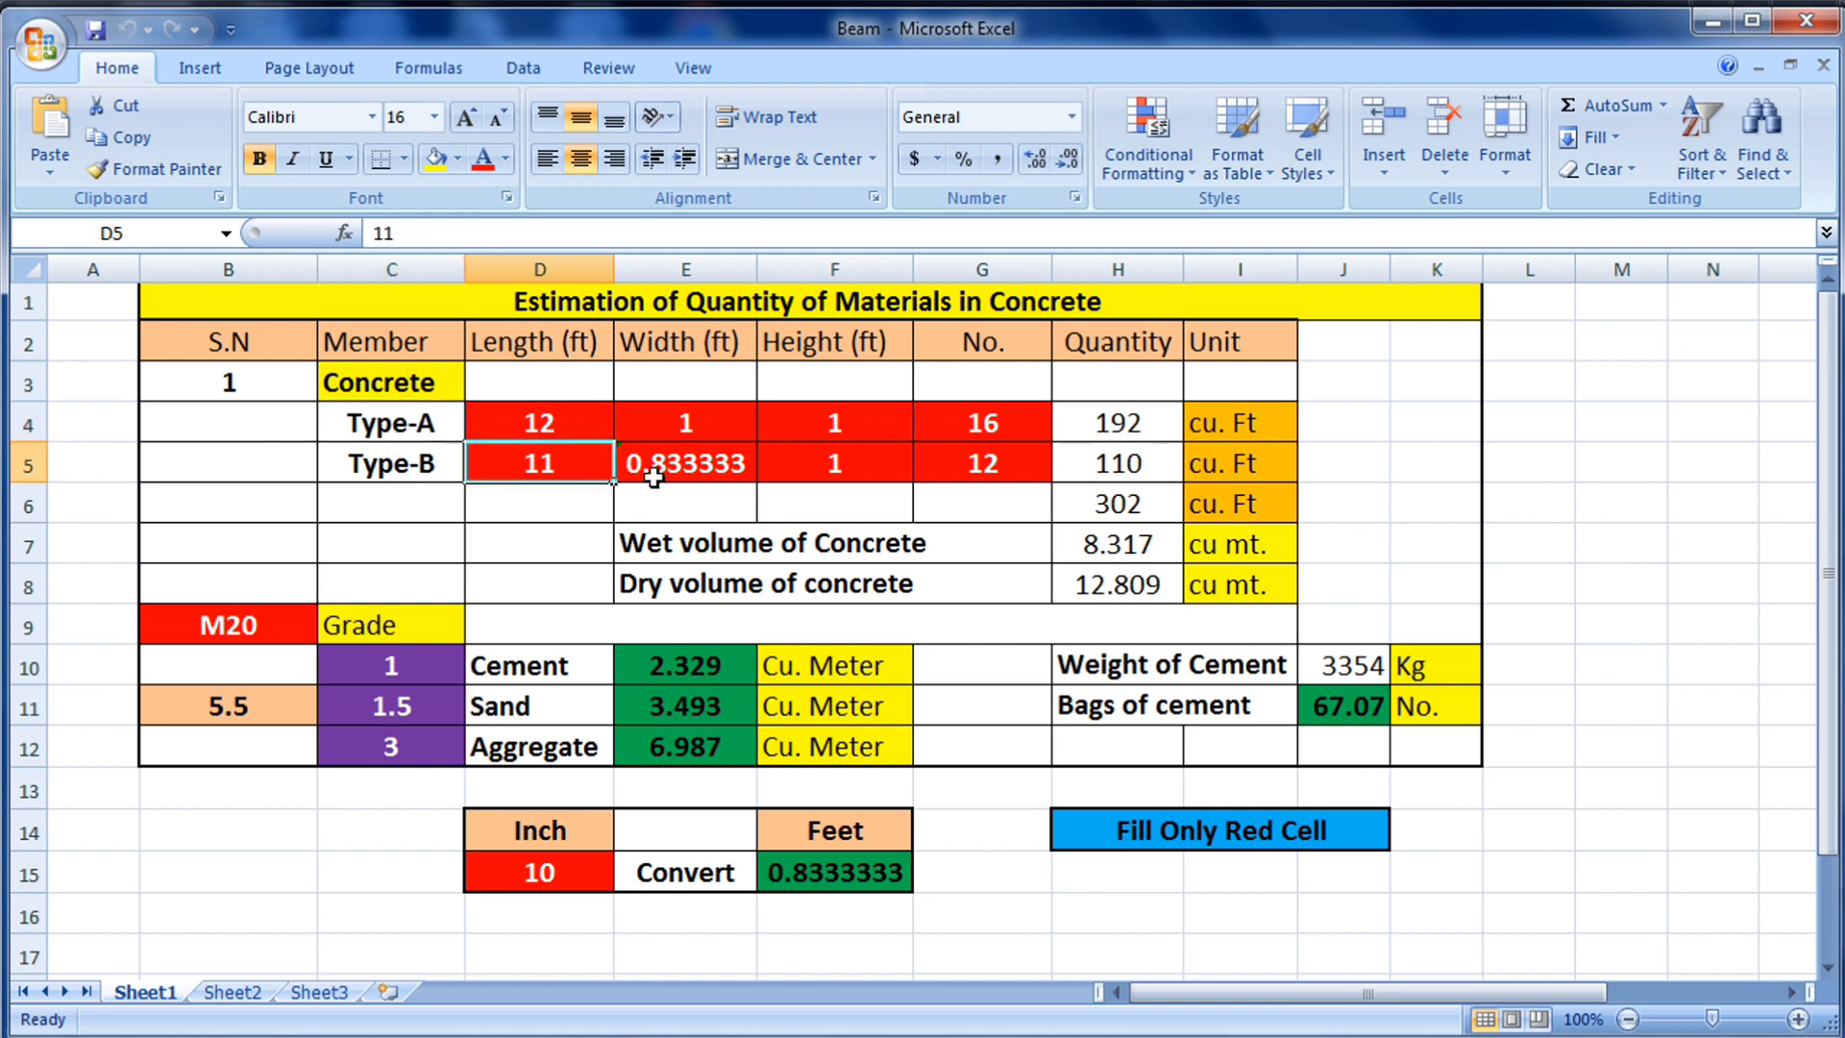
{"action": "left_click", "coordinate": [663, 473]}
{"action": "left_click", "coordinate": [793, 464]}
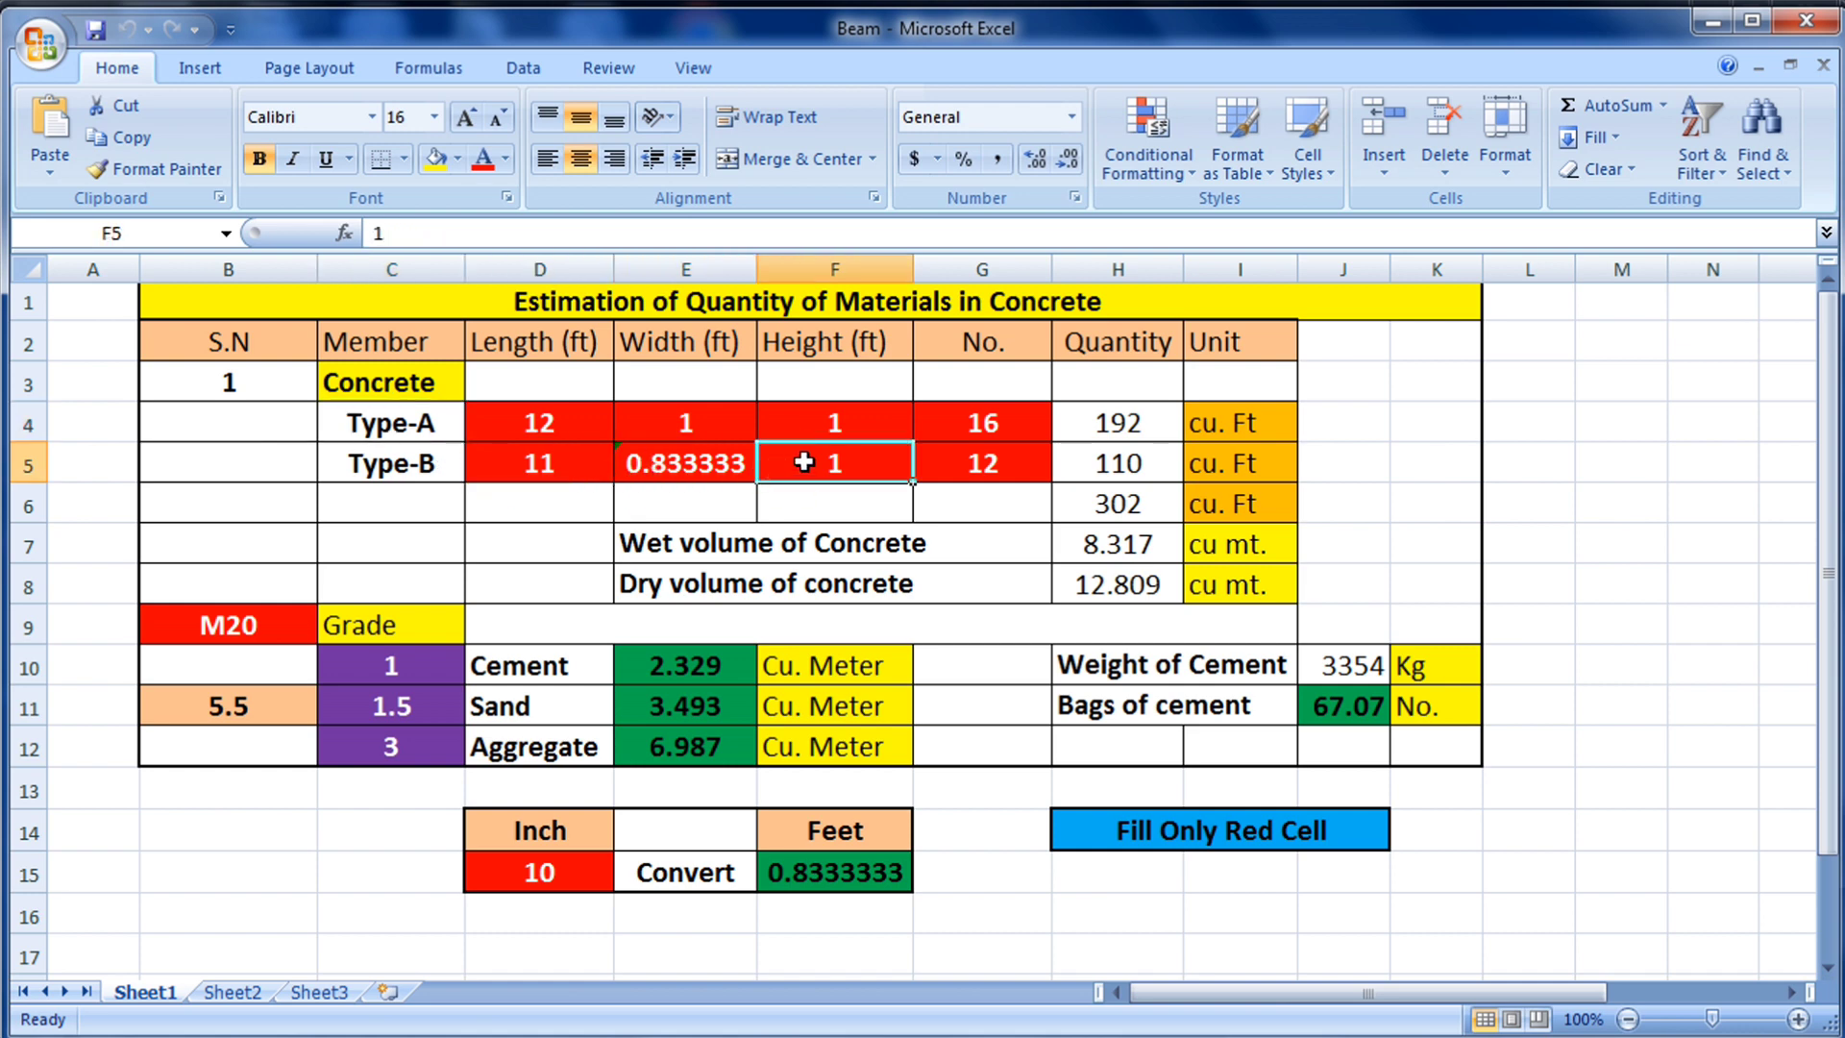
{"action": "left_click", "coordinate": [975, 464]}
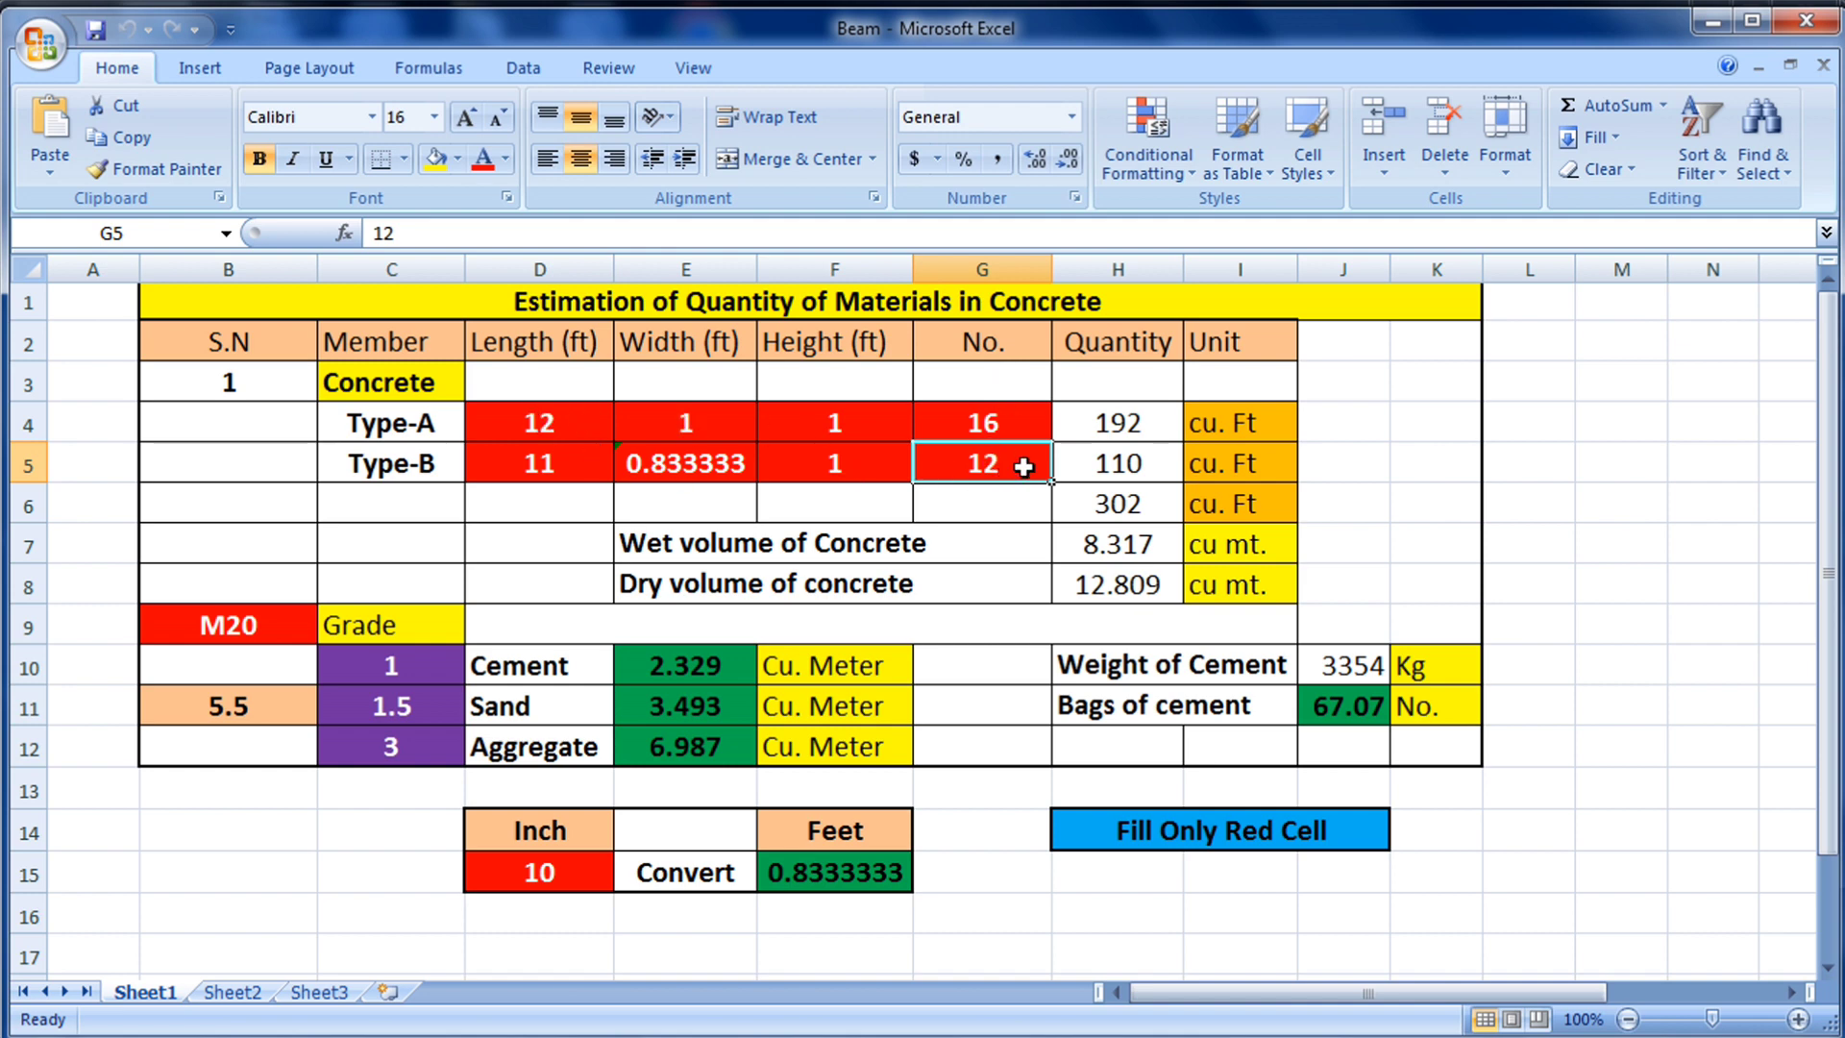
{"action": "left_click", "coordinate": [277, 631]}
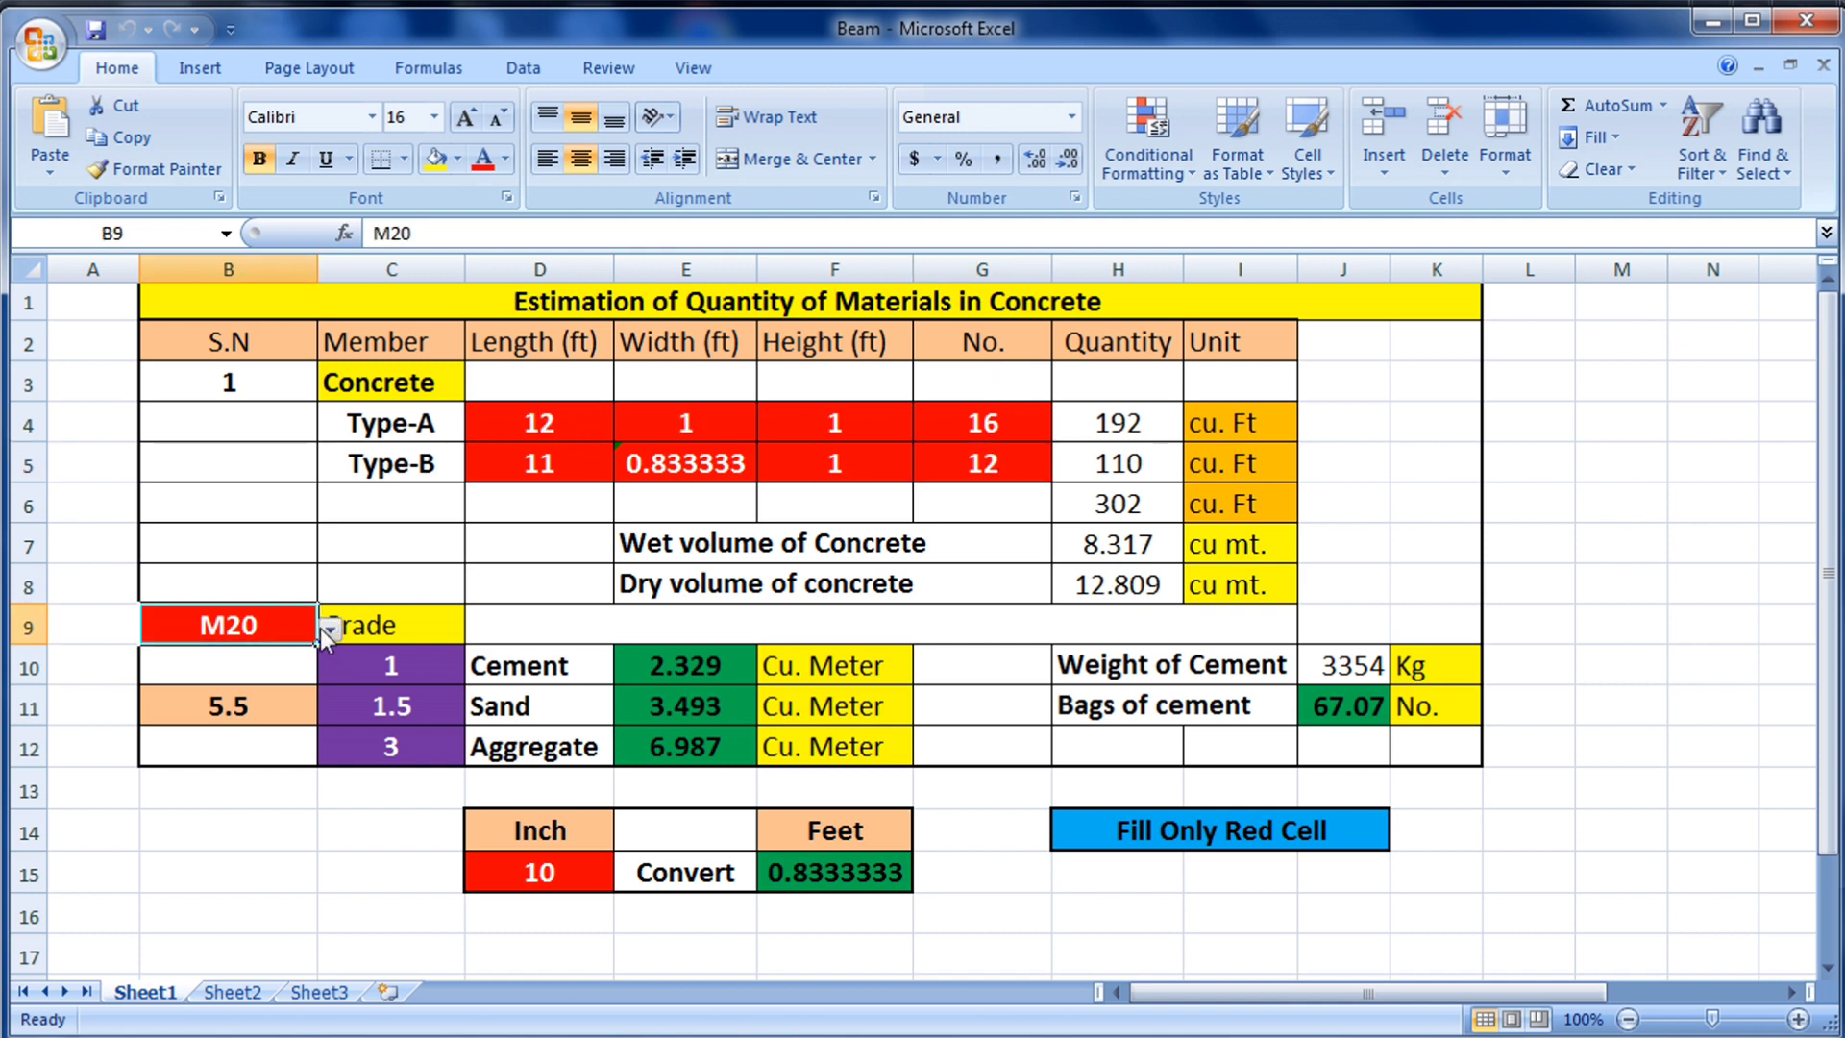
Change the concrete grade in B9 from M20 to M10
{"action": "left_click", "coordinate": [327, 630]}
{"action": "left_click", "coordinate": [265, 654]}
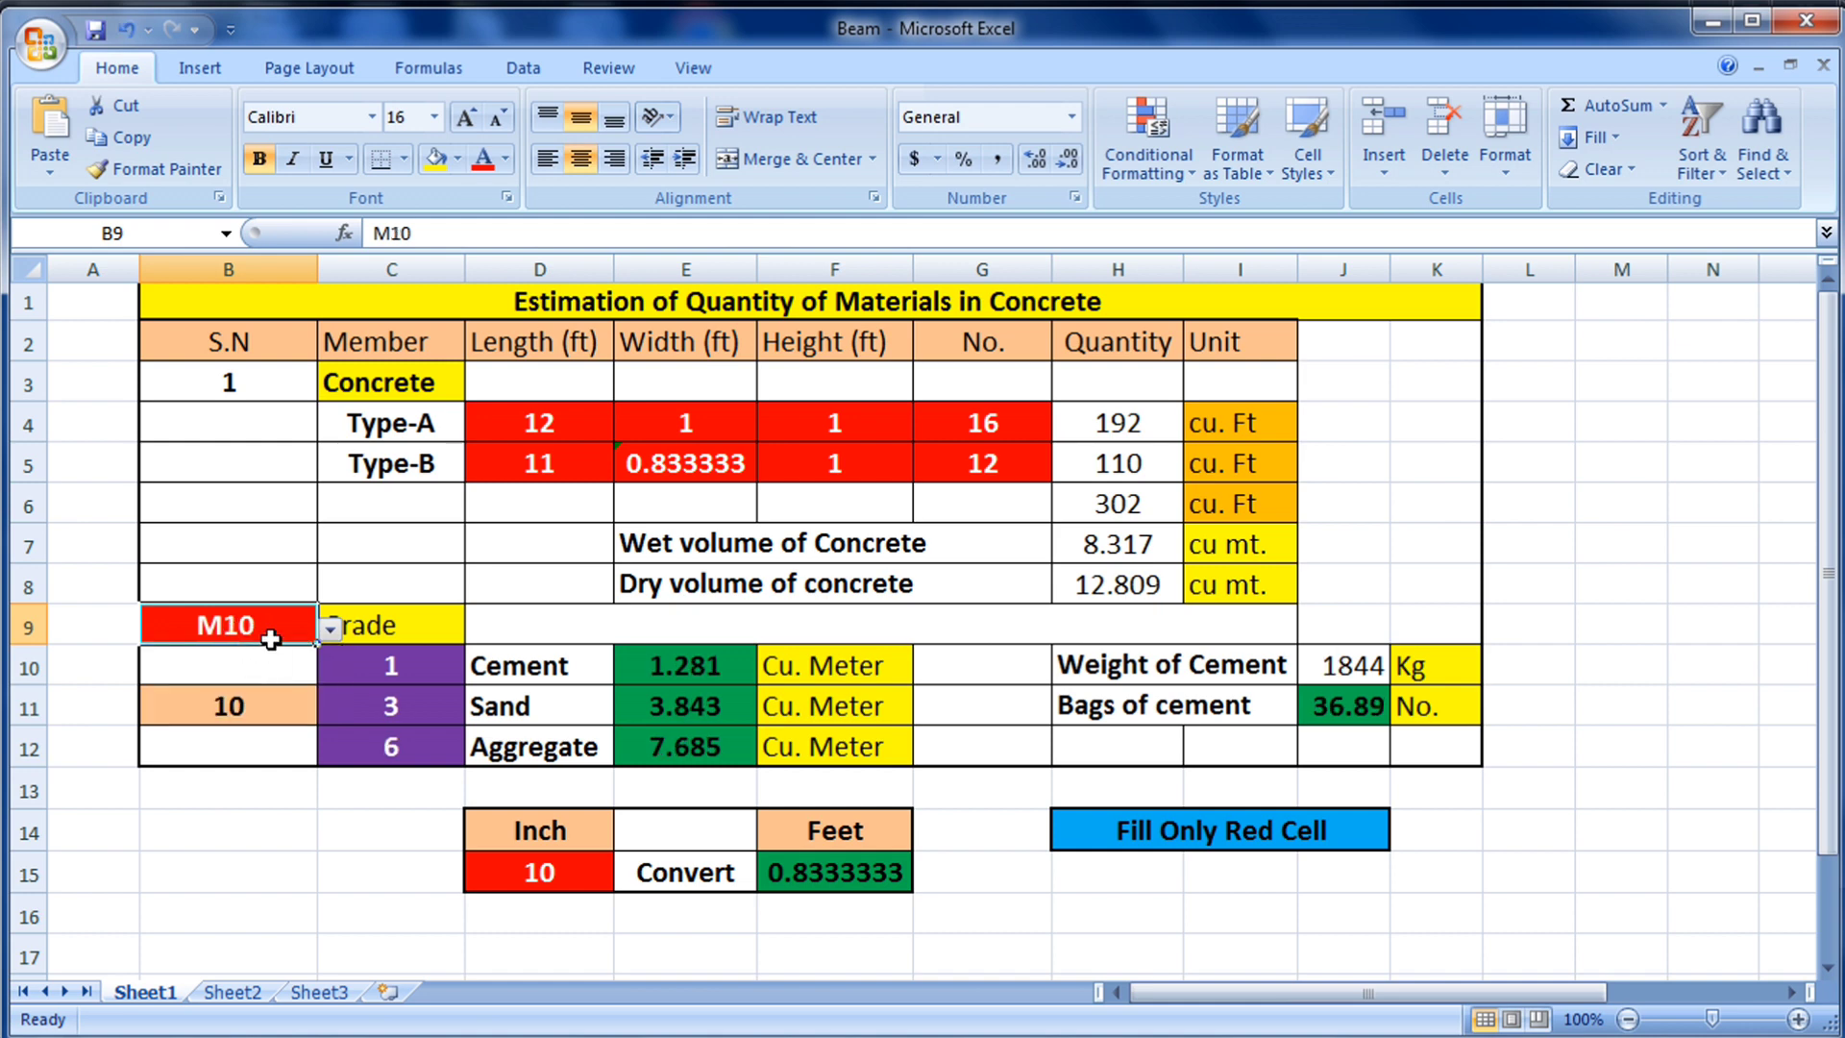
{"action": "left_click", "coordinate": [348, 632]}
{"action": "left_click", "coordinate": [305, 623]}
{"action": "left_click", "coordinate": [323, 630]}
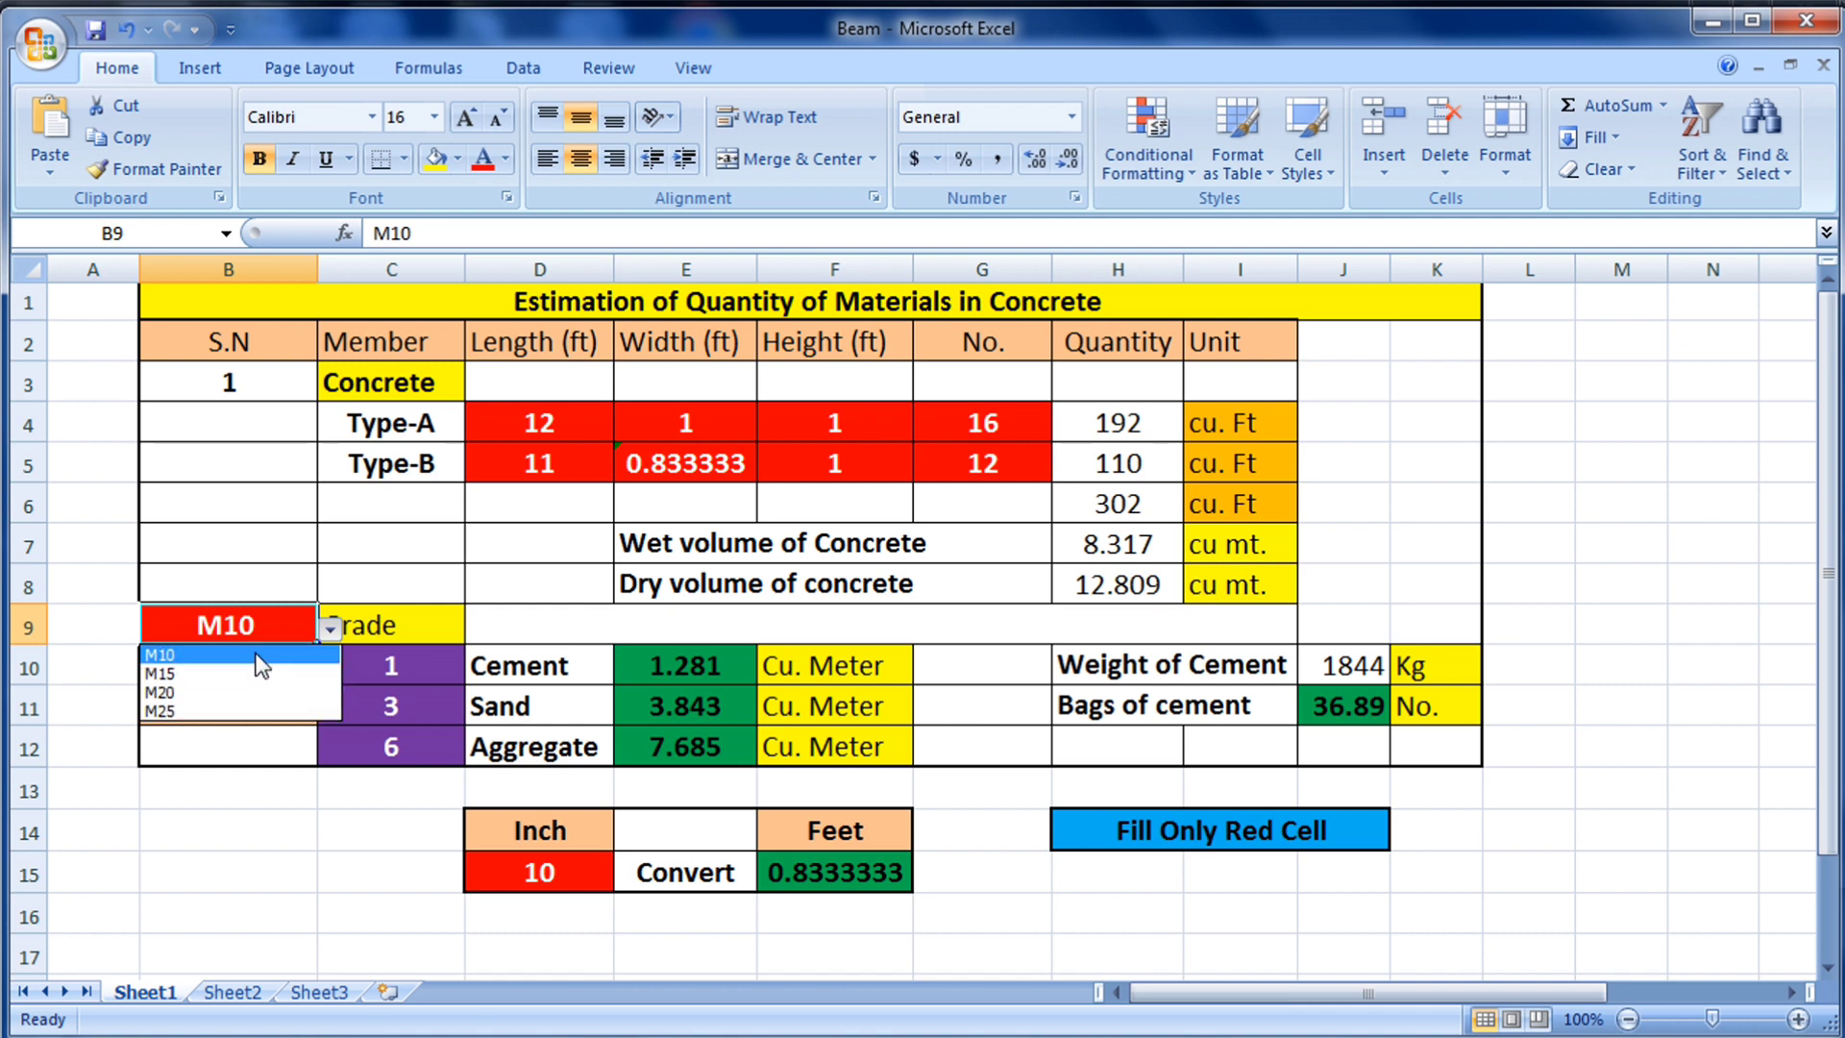
{"action": "key", "text": "Escape"}
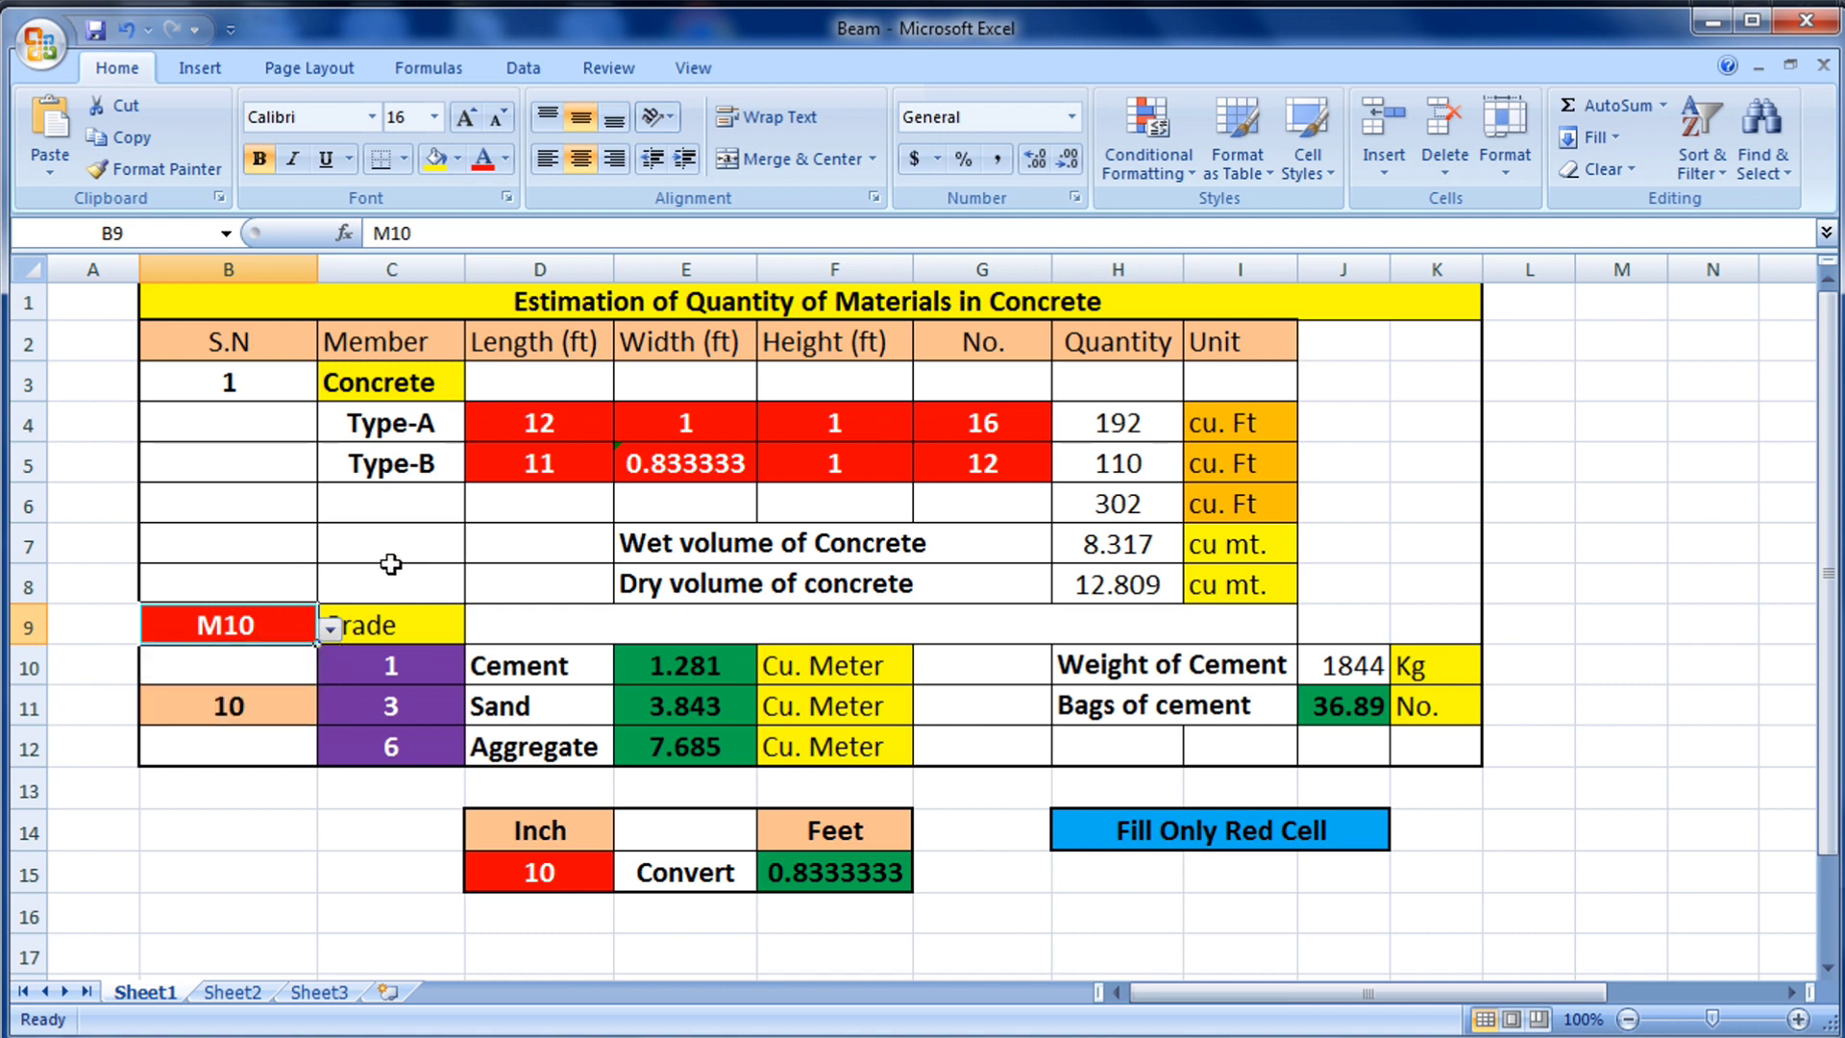
Review the Type-A row and Length (ft) header, then select the Inch cell D15
{"action": "key", "text": "Right"}
{"action": "key", "text": "Up"}
{"action": "key", "text": "Up"}
{"action": "key", "text": "Up"}
{"action": "key", "text": "Up"}
{"action": "key", "text": "Up"}
{"action": "left_click", "coordinate": [552, 426]}
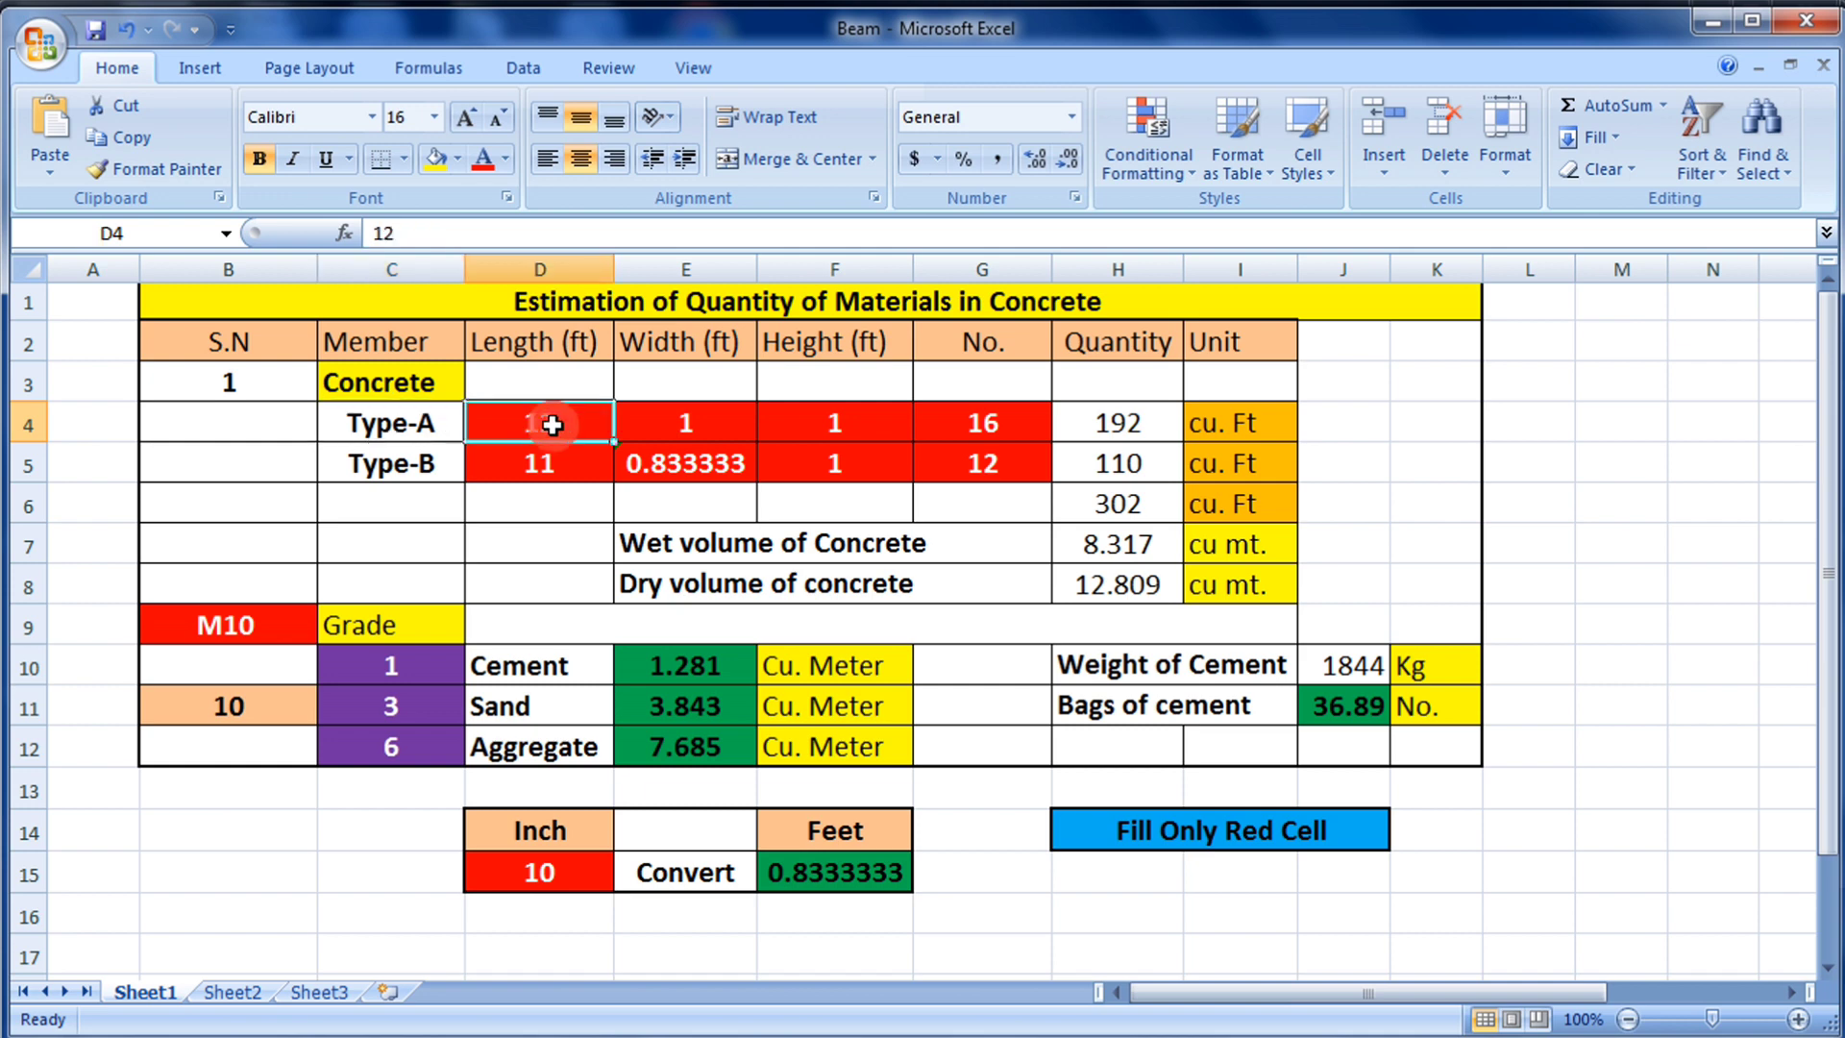
{"action": "left_click", "coordinate": [433, 423]}
{"action": "left_click", "coordinate": [531, 339]}
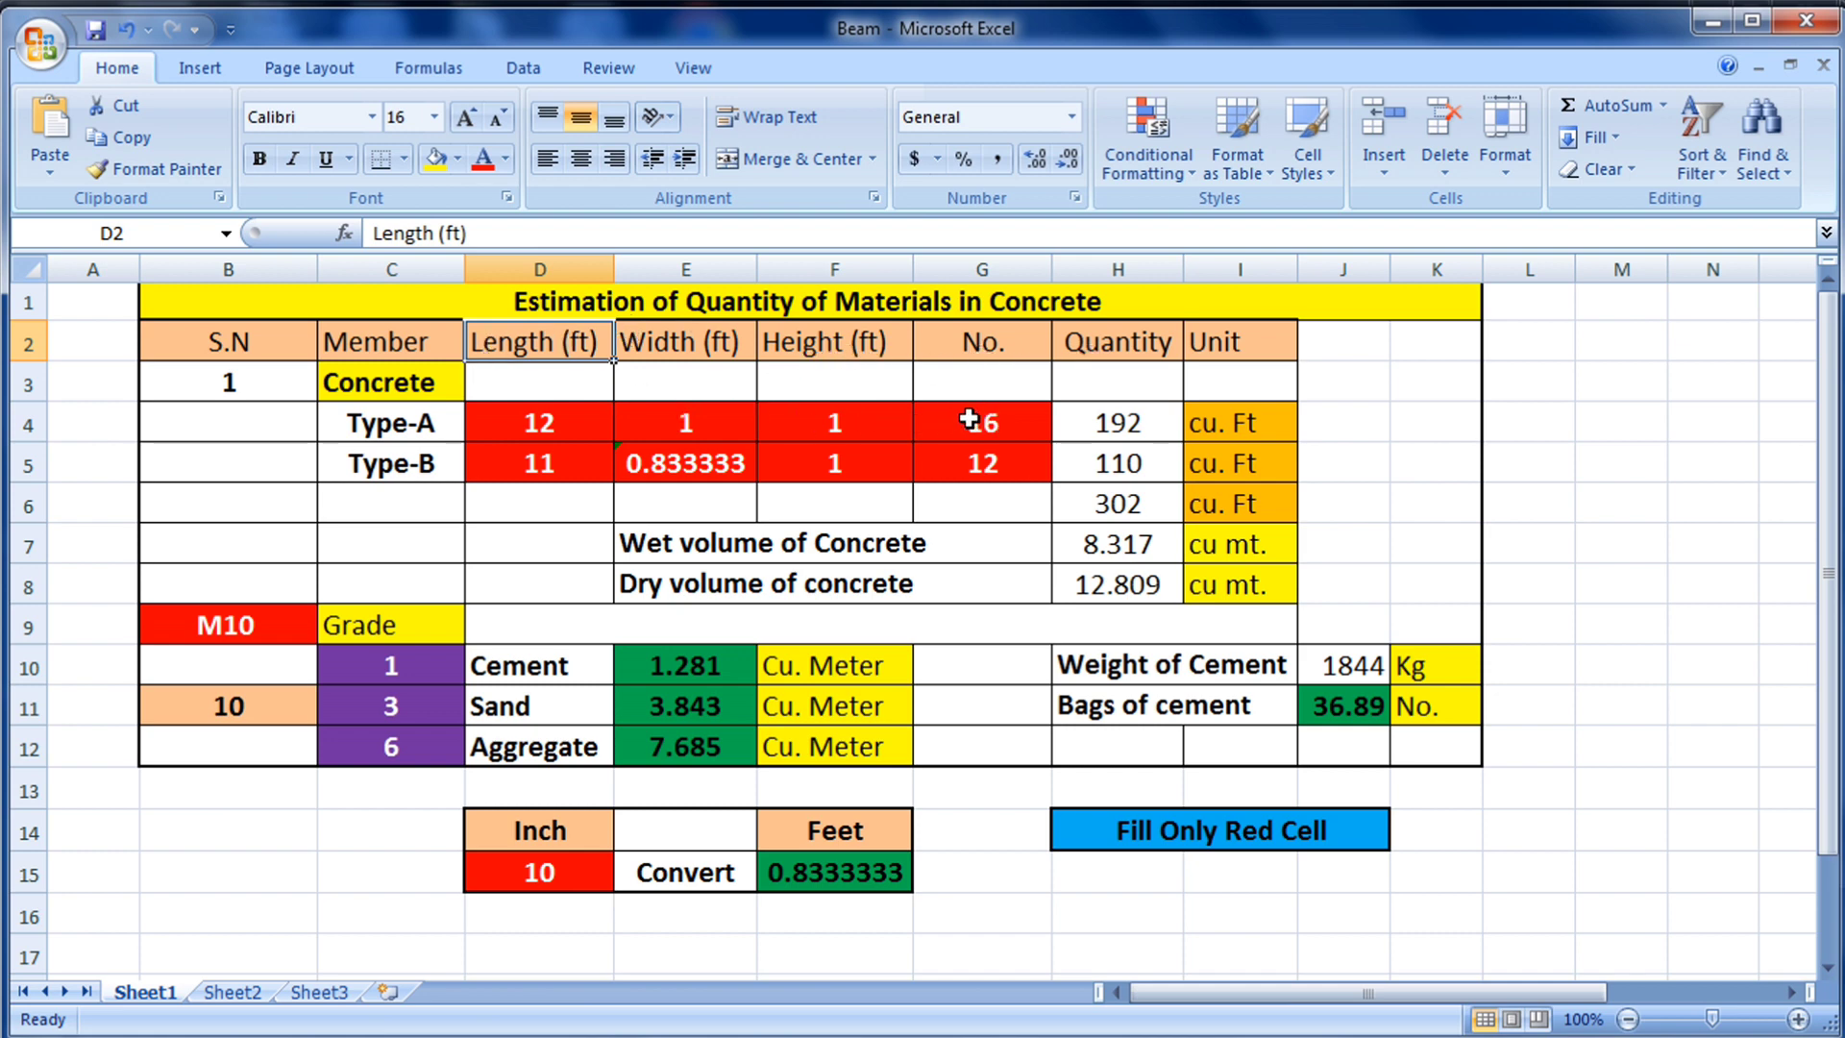
{"action": "left_click", "coordinate": [706, 382]}
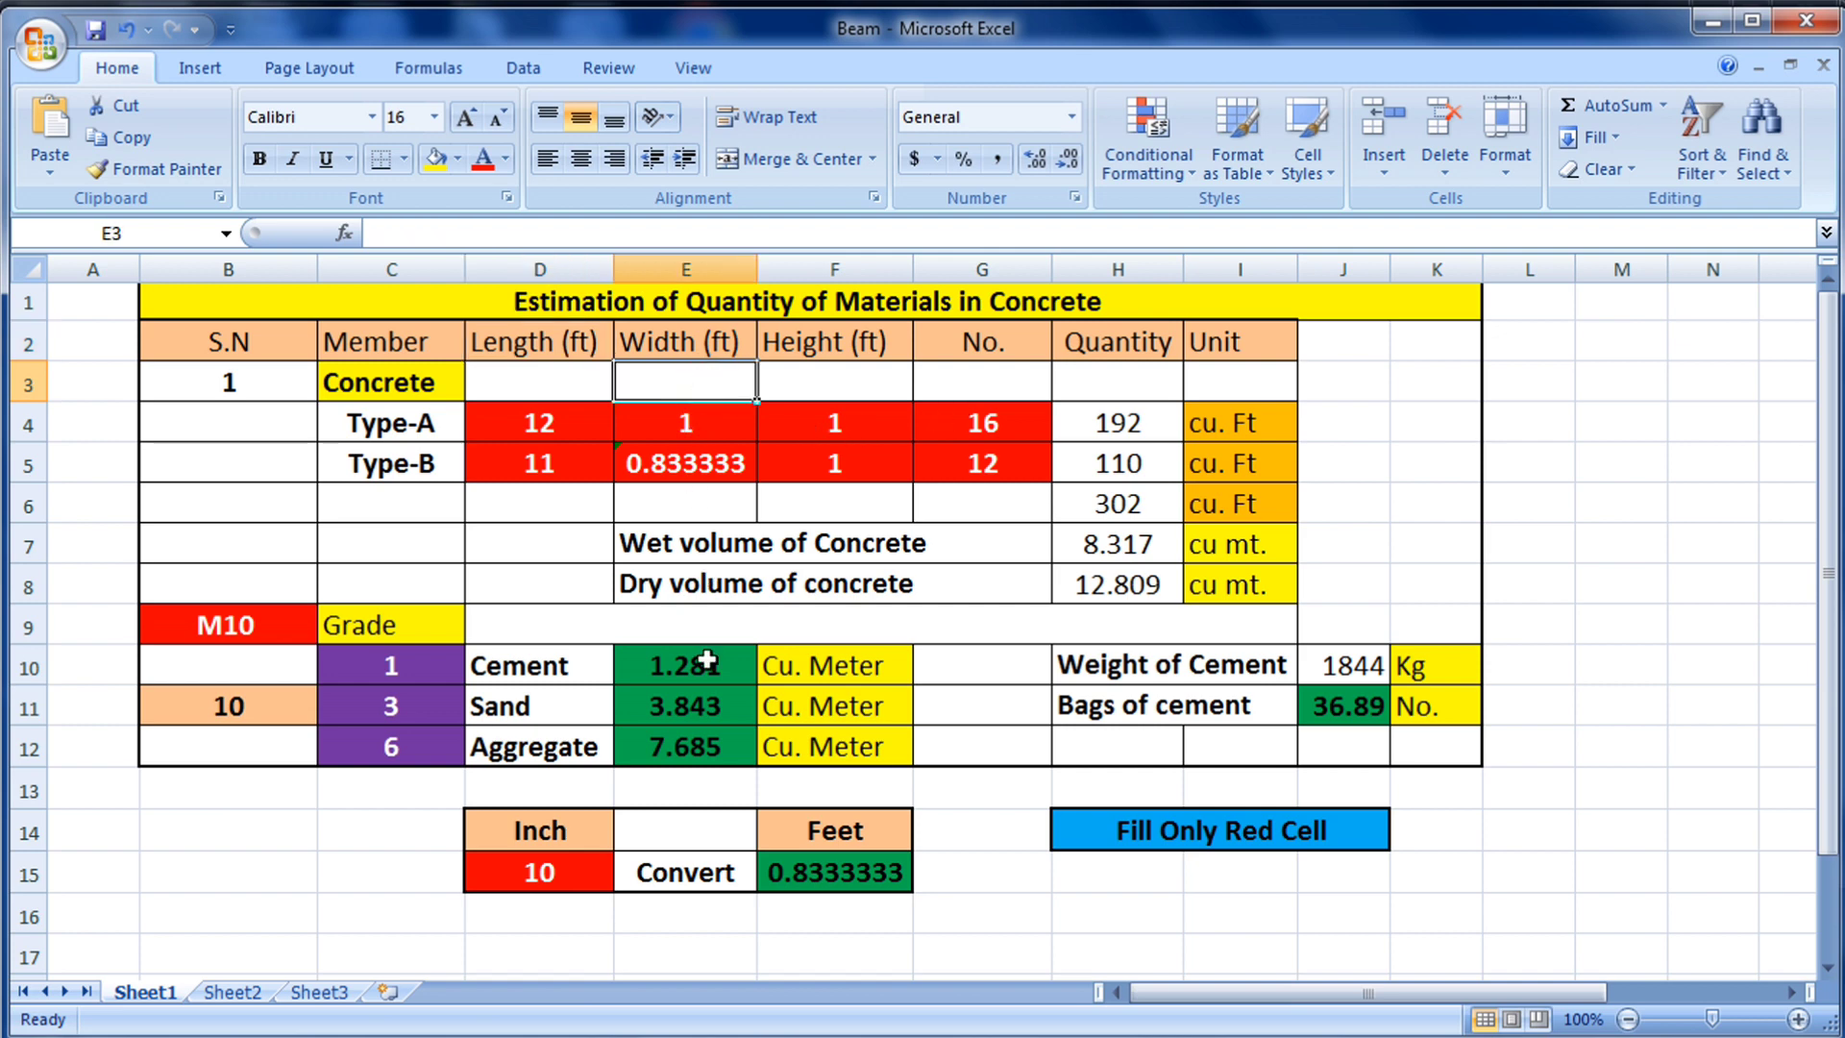
{"action": "left_click", "coordinate": [578, 881]}
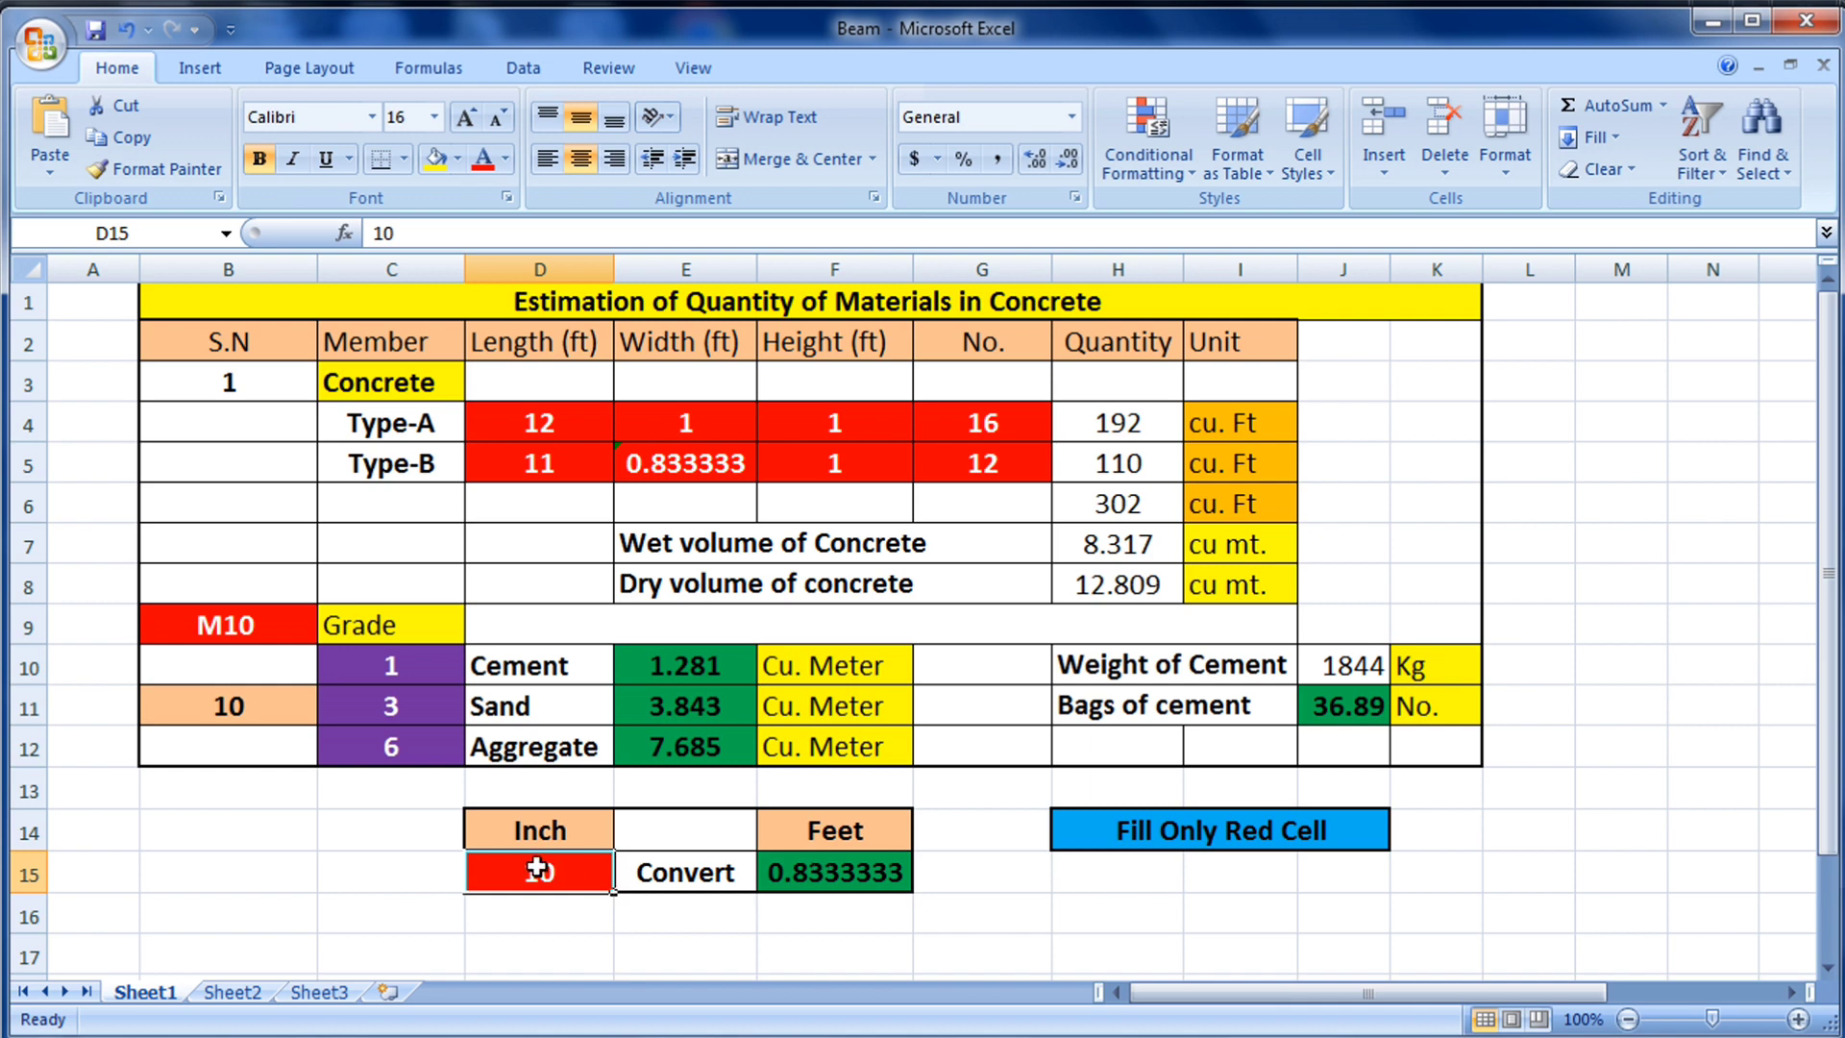
Enter 20 inches in D15 and check the =D15/12 result of 1.6666667 ft
{"action": "left_click", "coordinate": [535, 829]}
{"action": "left_click", "coordinate": [537, 869]}
{"action": "left_click", "coordinate": [544, 865]}
{"action": "type", "text": "20"}
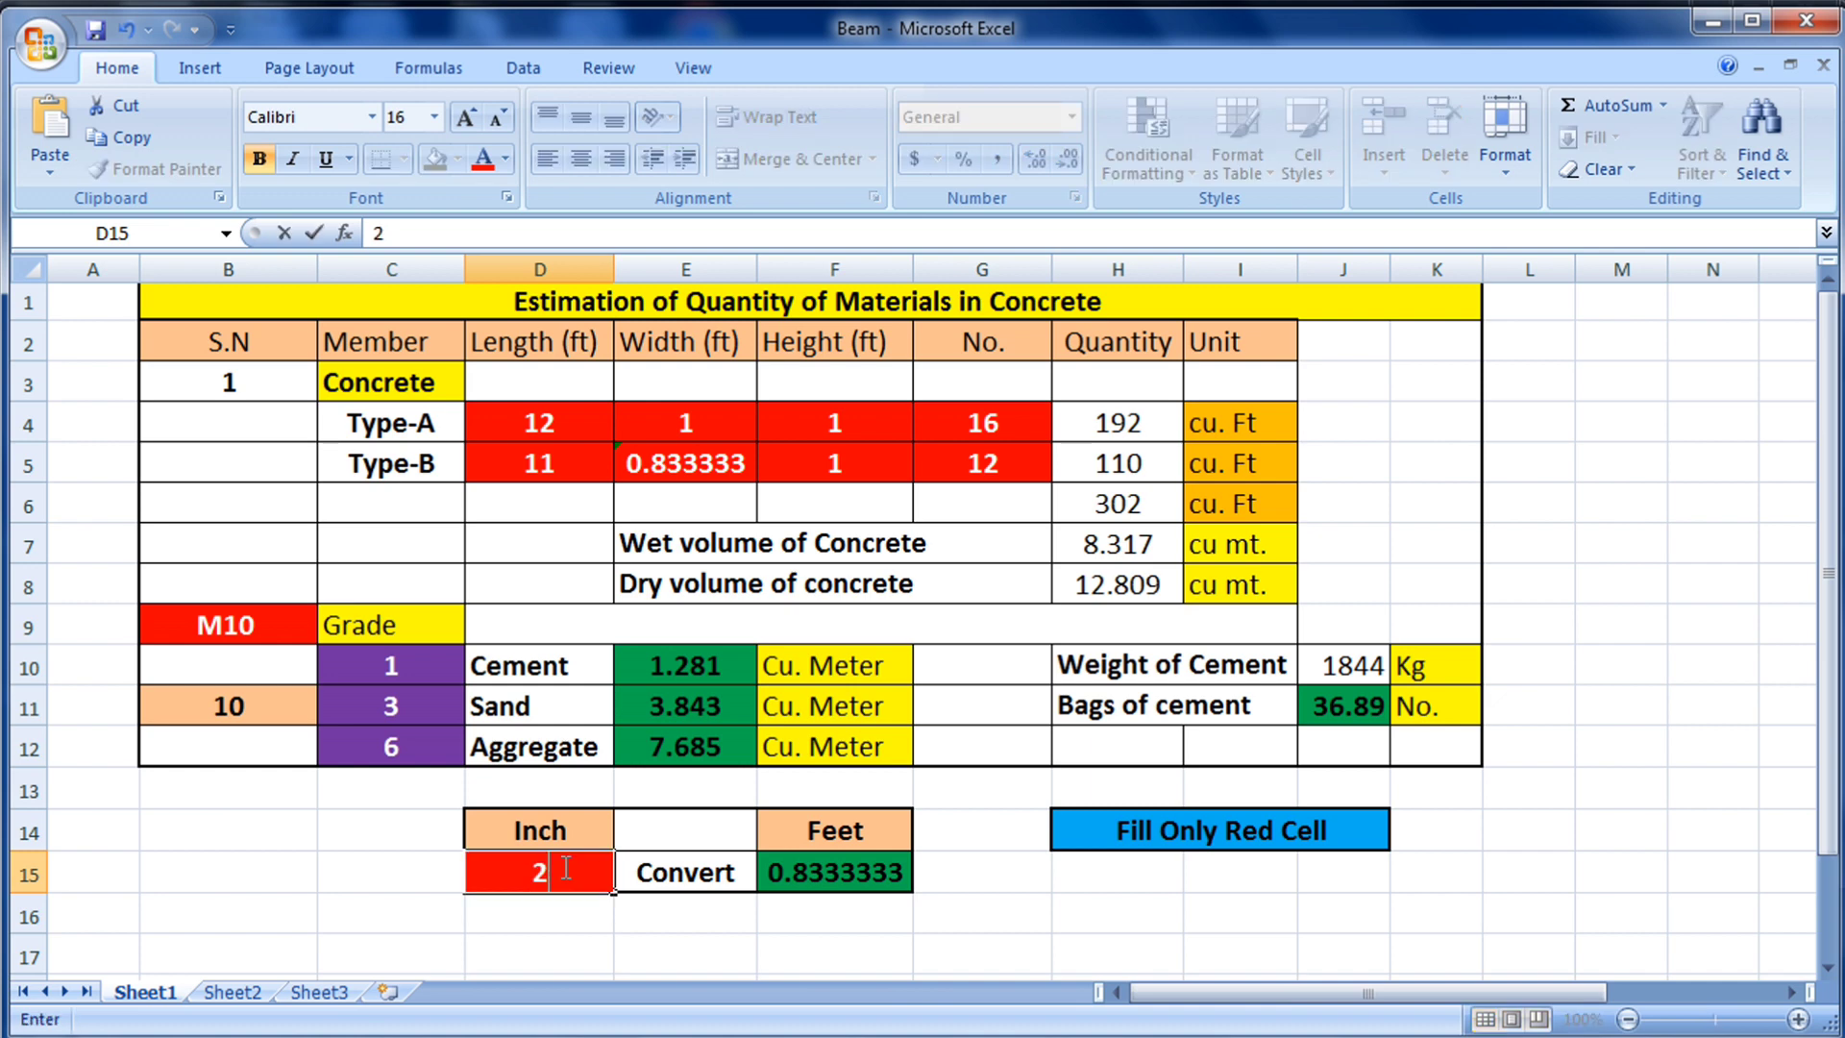
{"action": "left_click", "coordinate": [674, 879]}
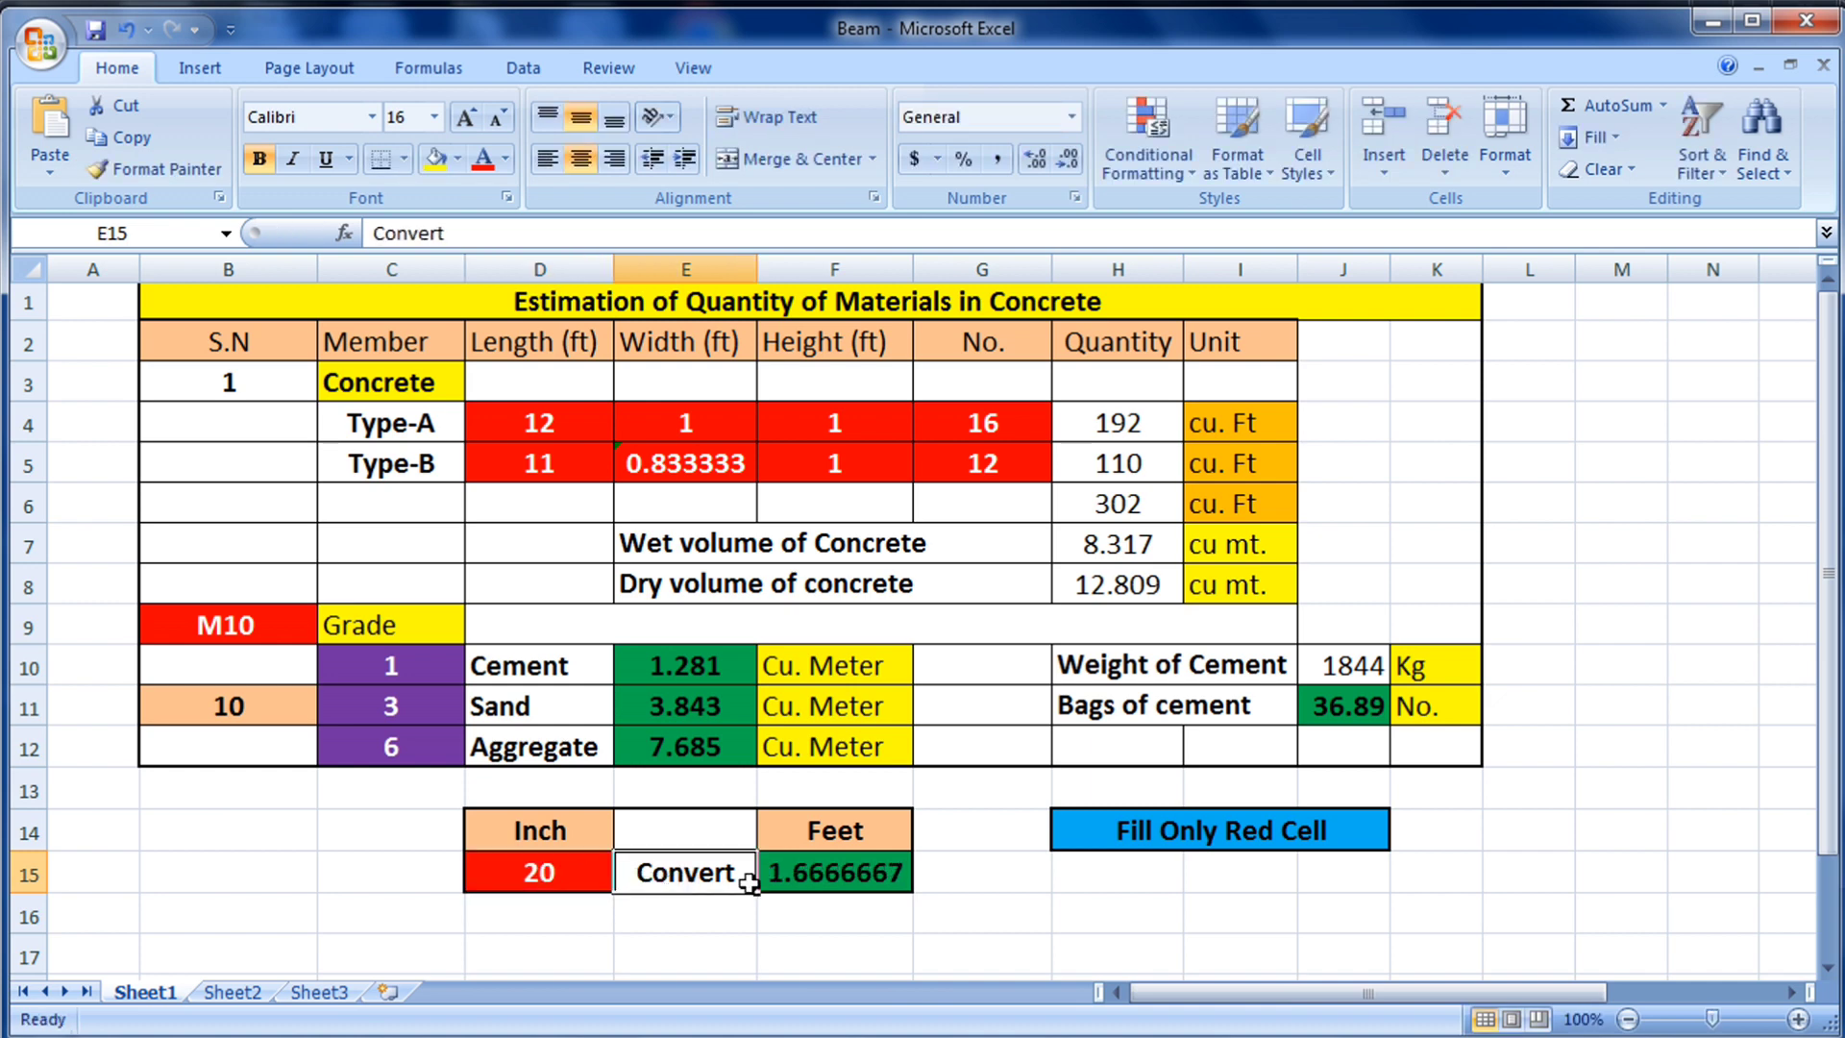
{"action": "left_click", "coordinate": [824, 874]}
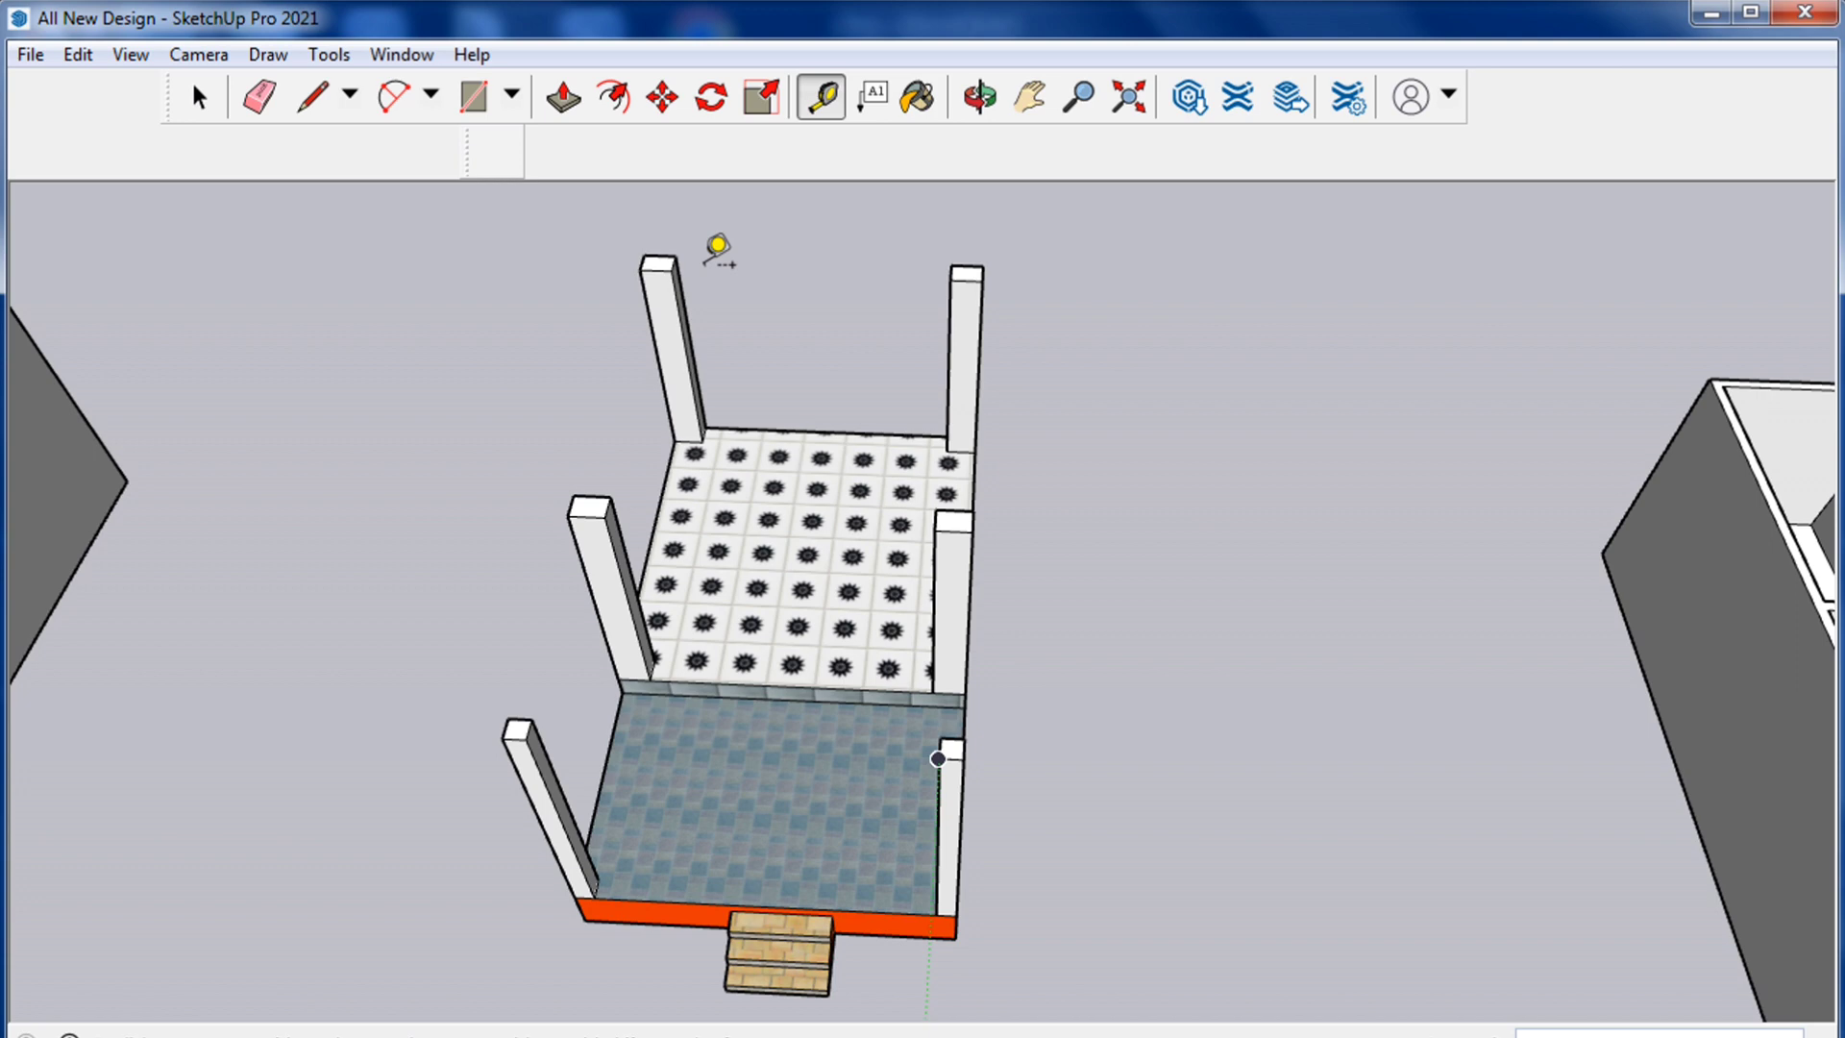
Zoom in on the back column's top in SketchUp, then return to the Excel estimate
{"action": "scroll", "coordinate": [651, 206], "scroll_direction": "up", "scroll_amount": 4}
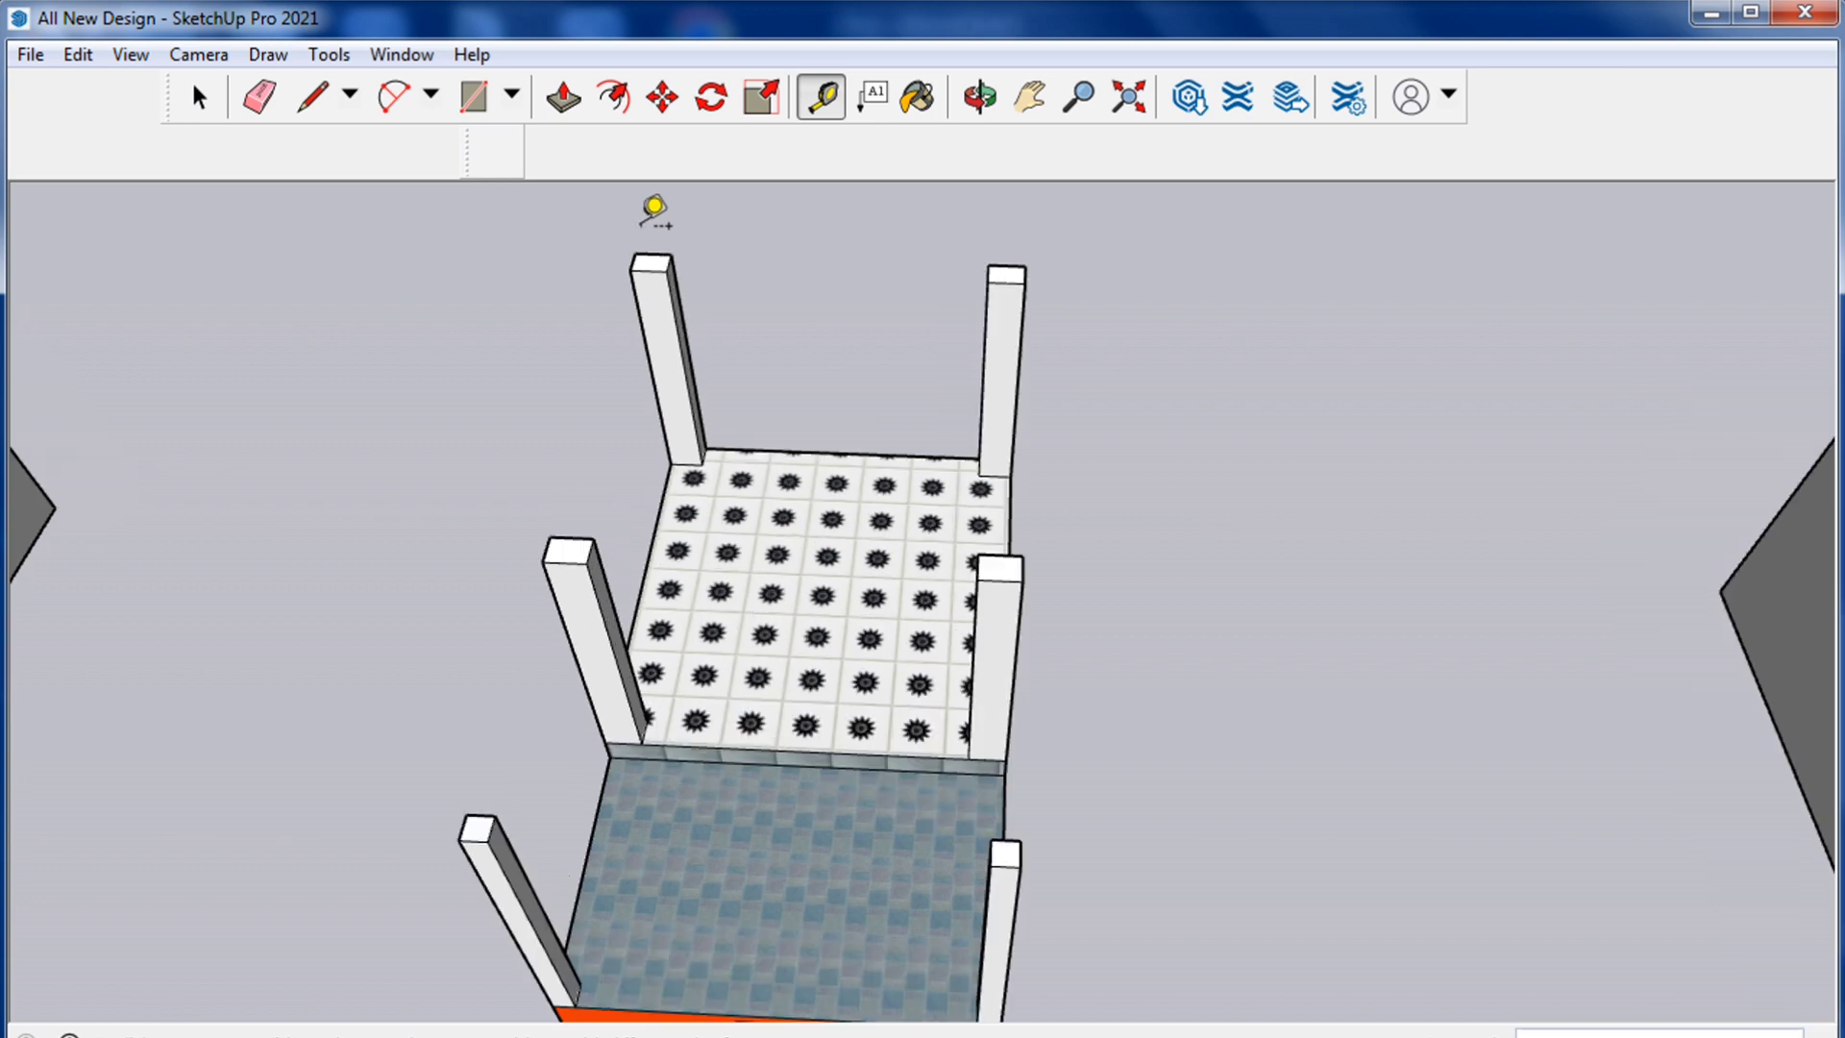
{"action": "scroll", "coordinate": [650, 272], "scroll_direction": "up", "scroll_amount": 2}
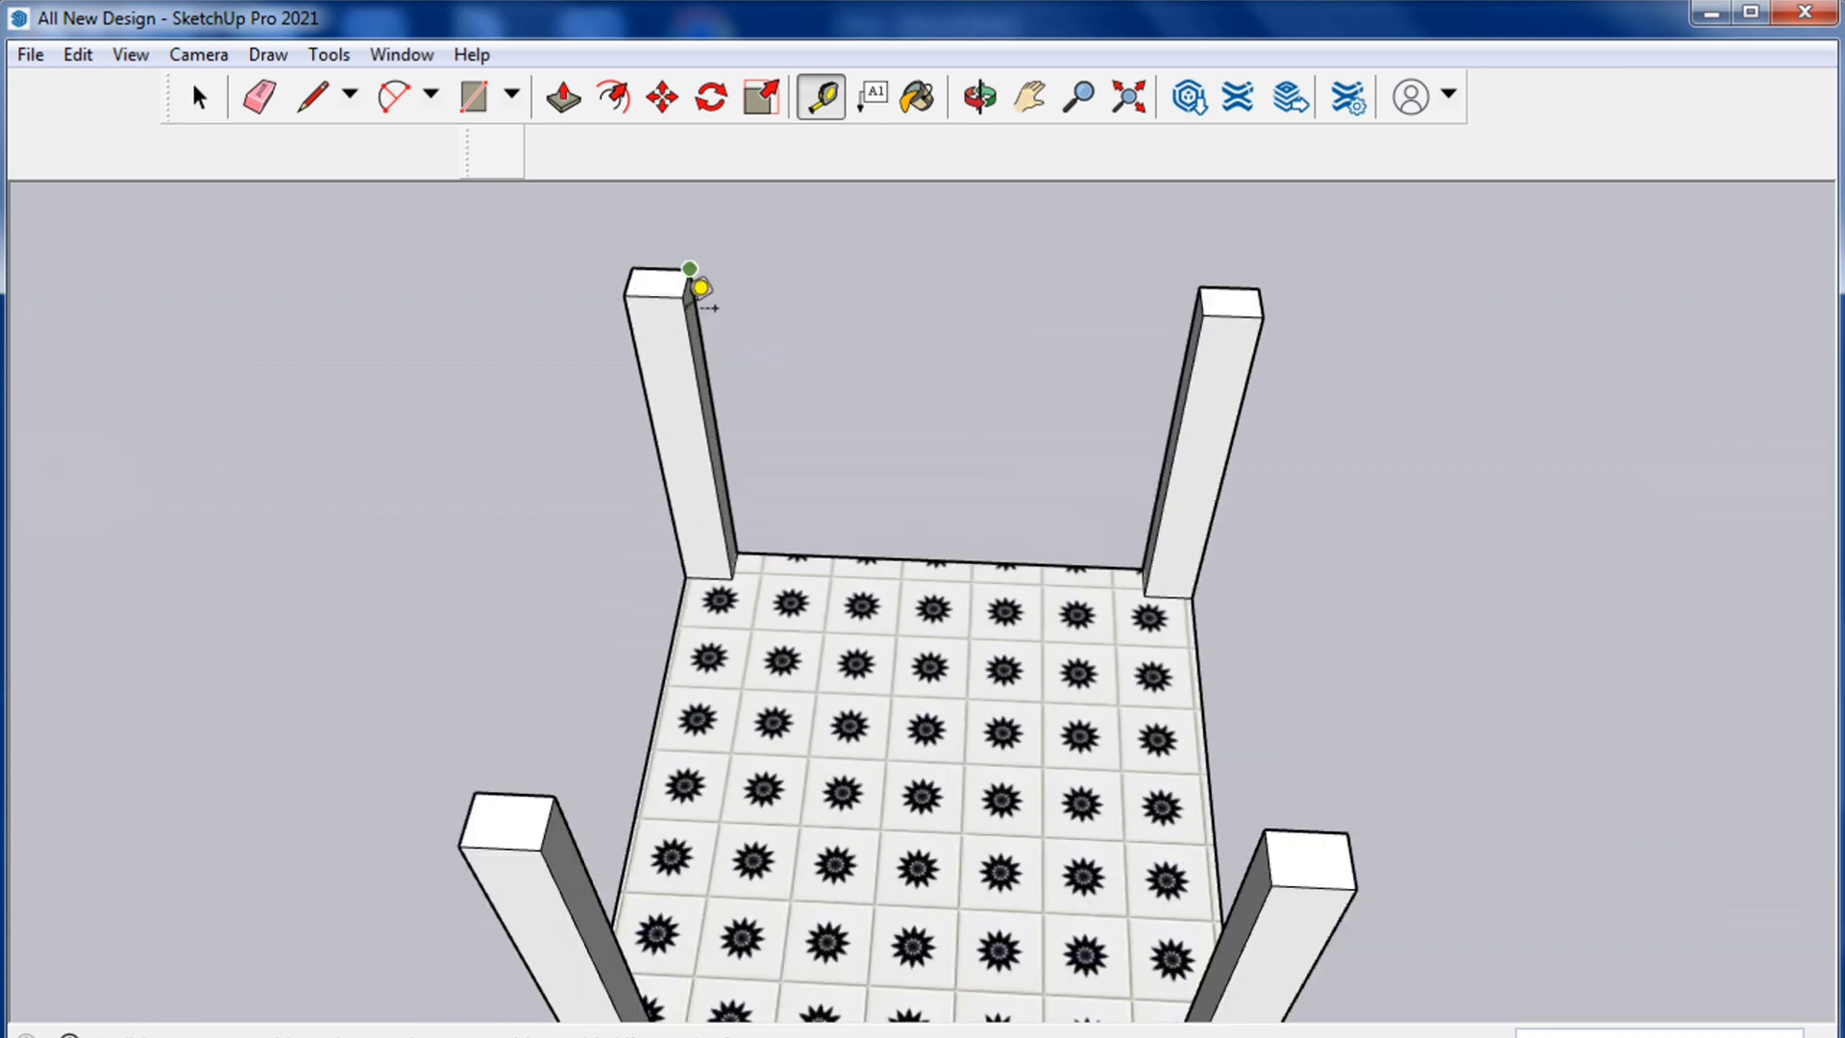
{"action": "scroll", "coordinate": [682, 306], "scroll_direction": "down", "scroll_amount": 3}
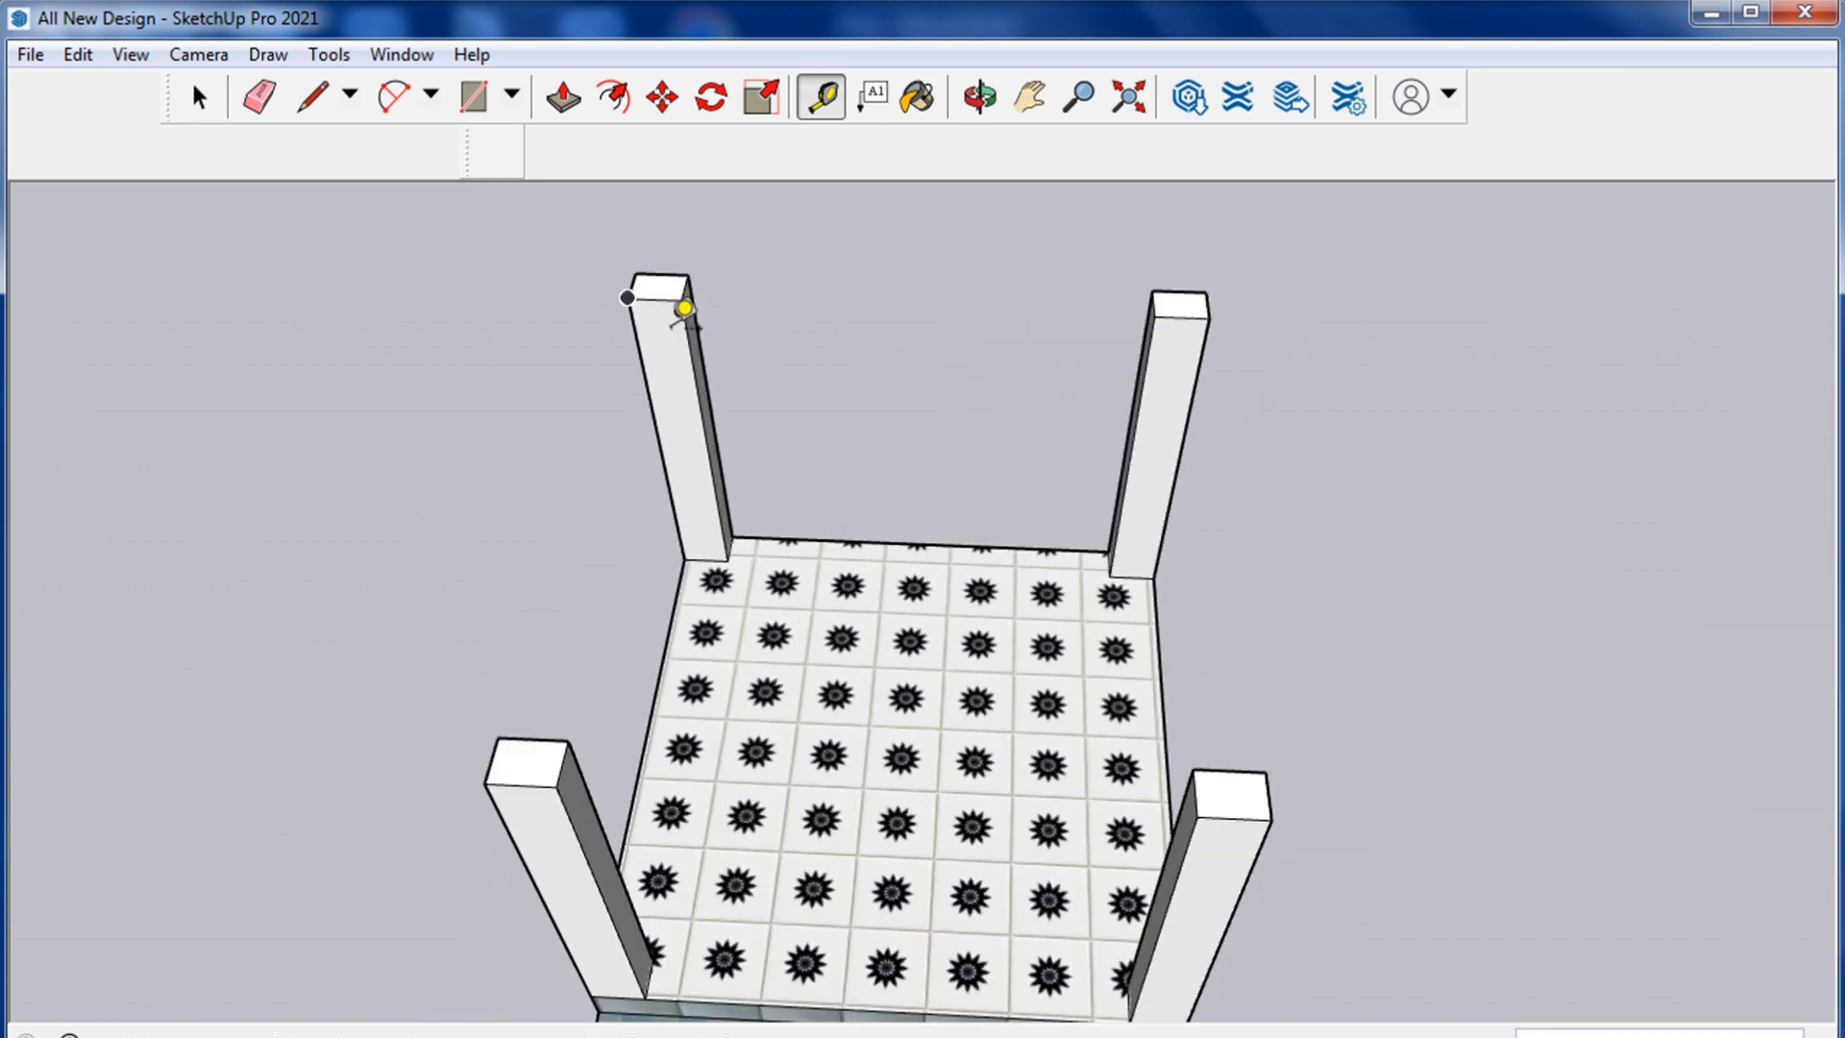
{"action": "key", "text": "alt+Tab"}
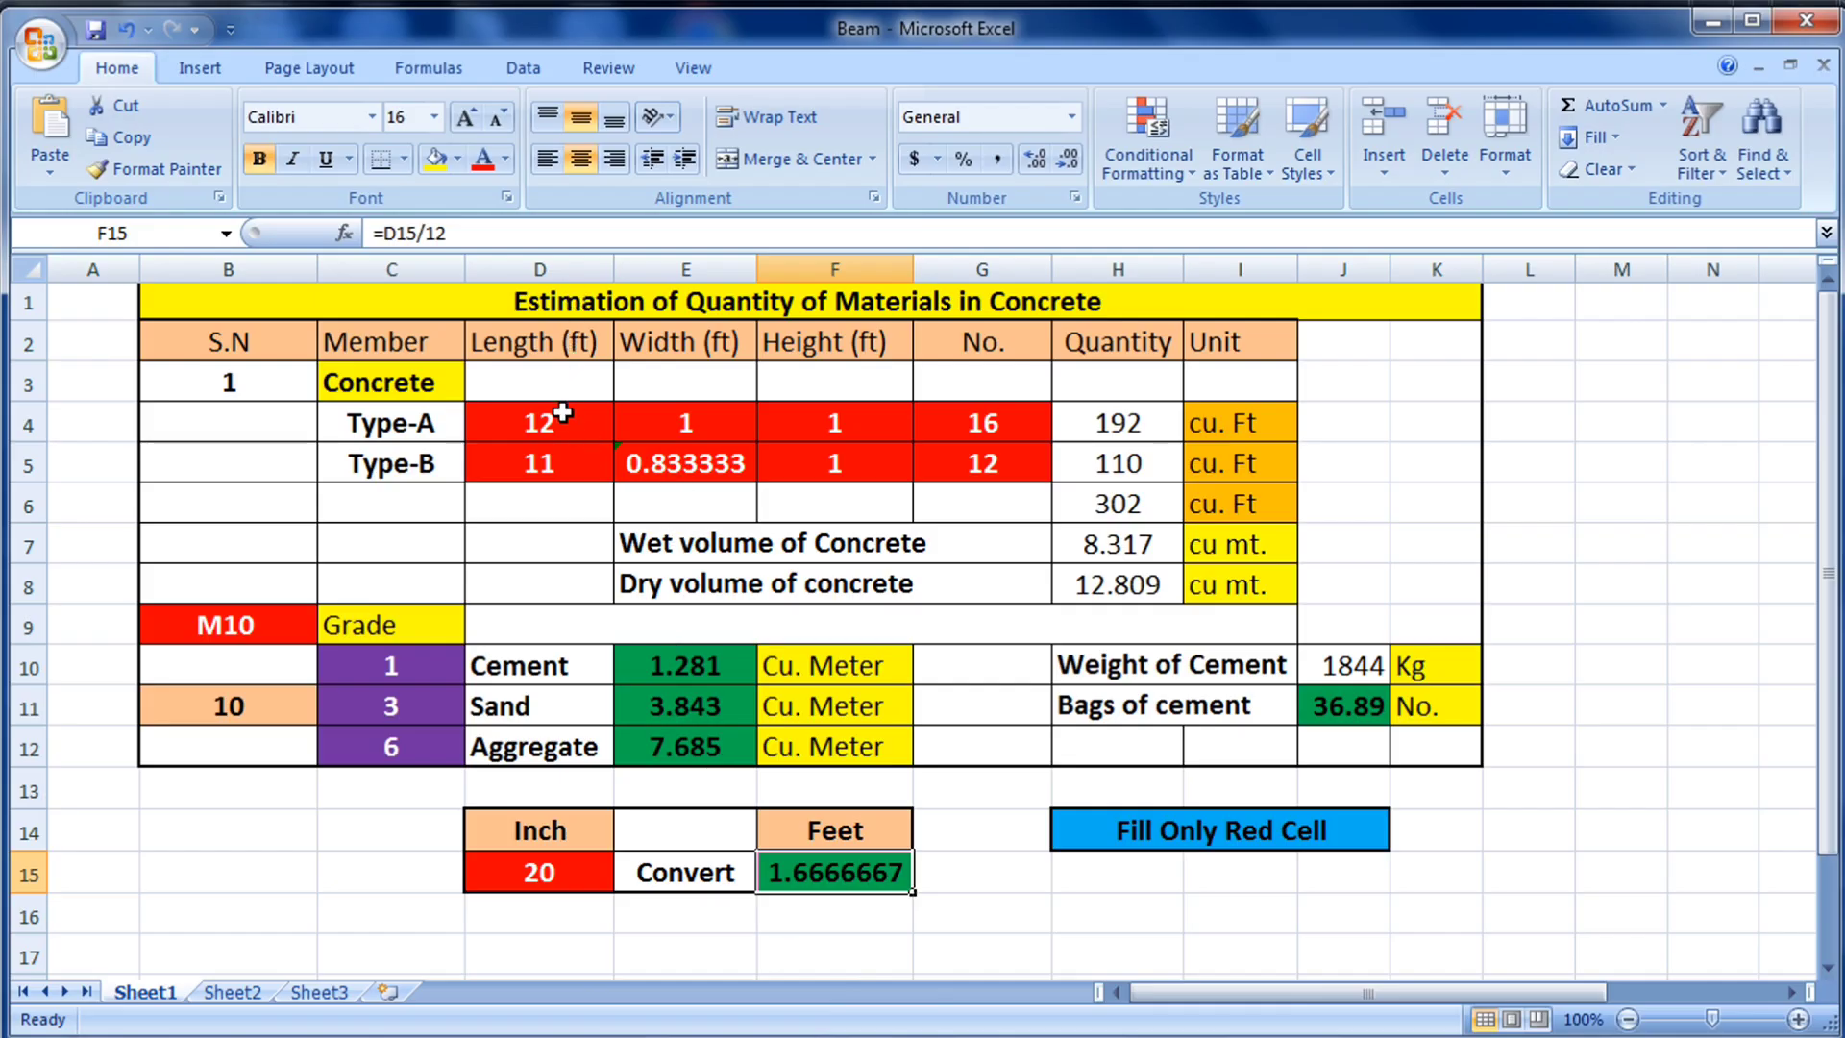
Convert 12 inches to feet and enter 1 ft as the Type-A length in D4
{"action": "left_click", "coordinate": [552, 872]}
{"action": "type", "text": "12"}
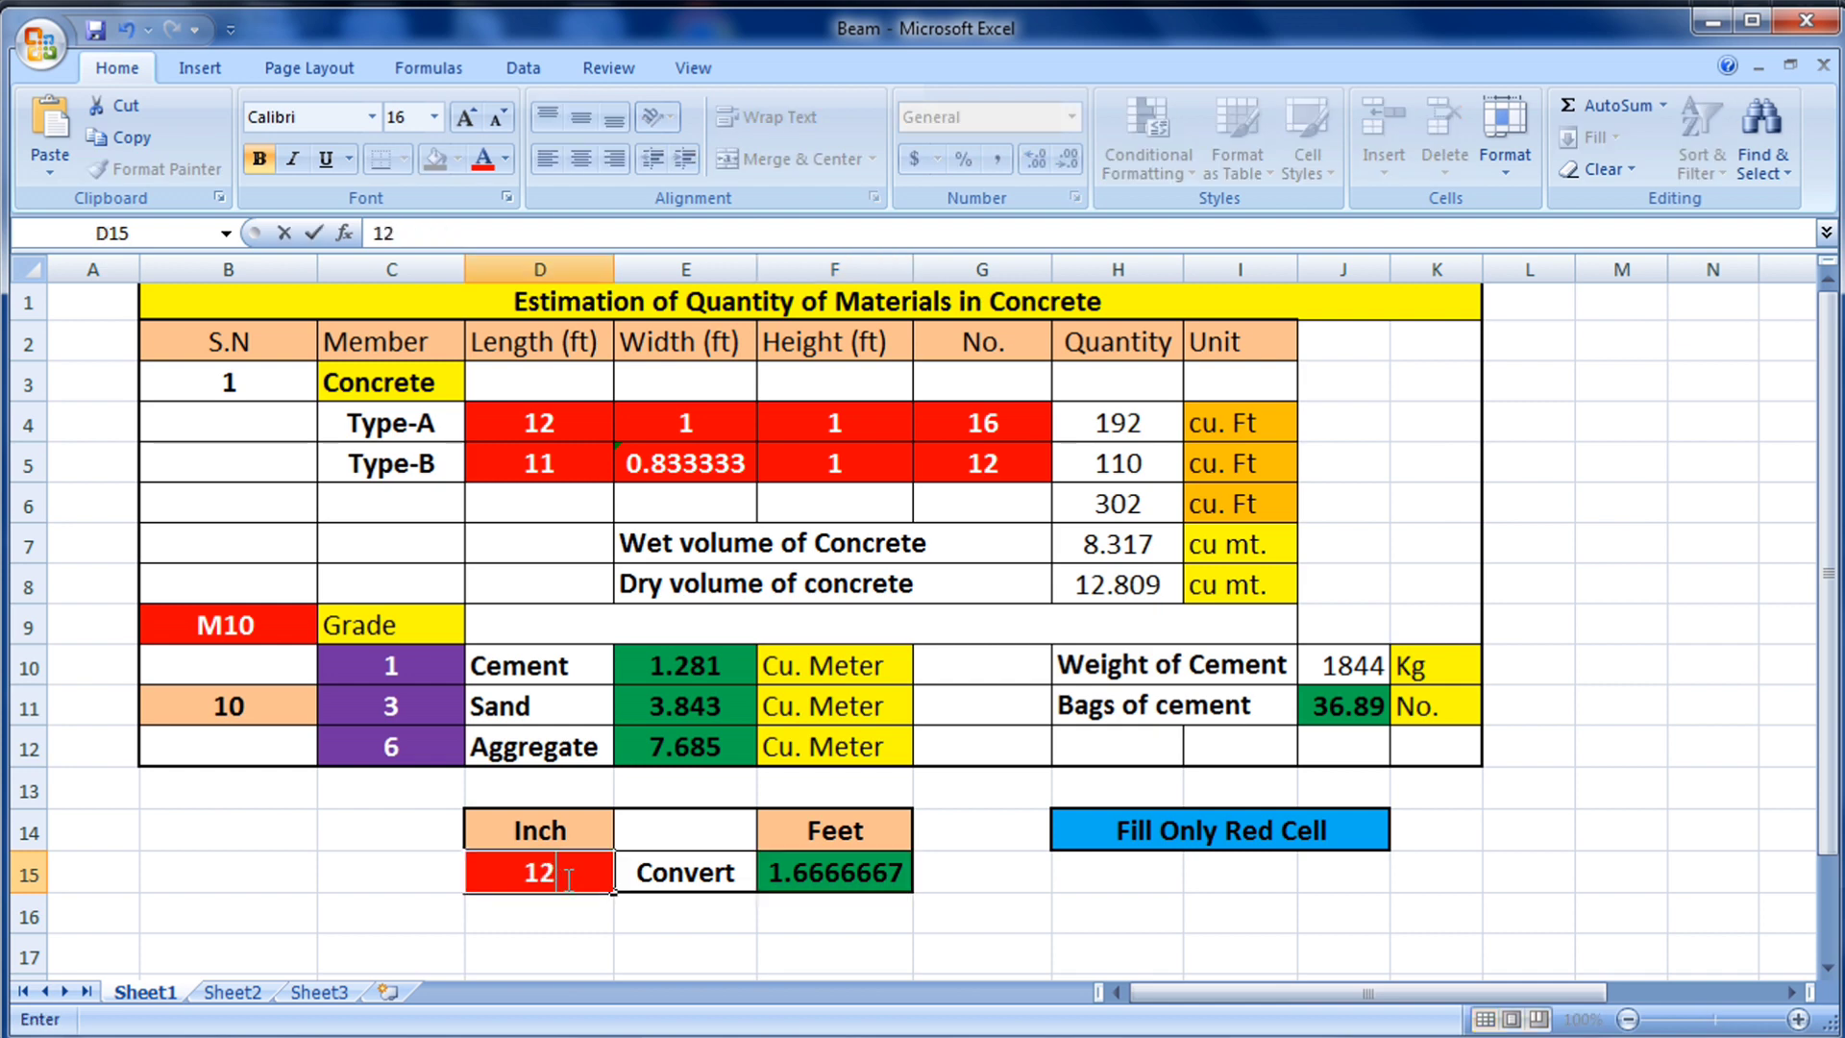
{"action": "left_click", "coordinate": [687, 873]}
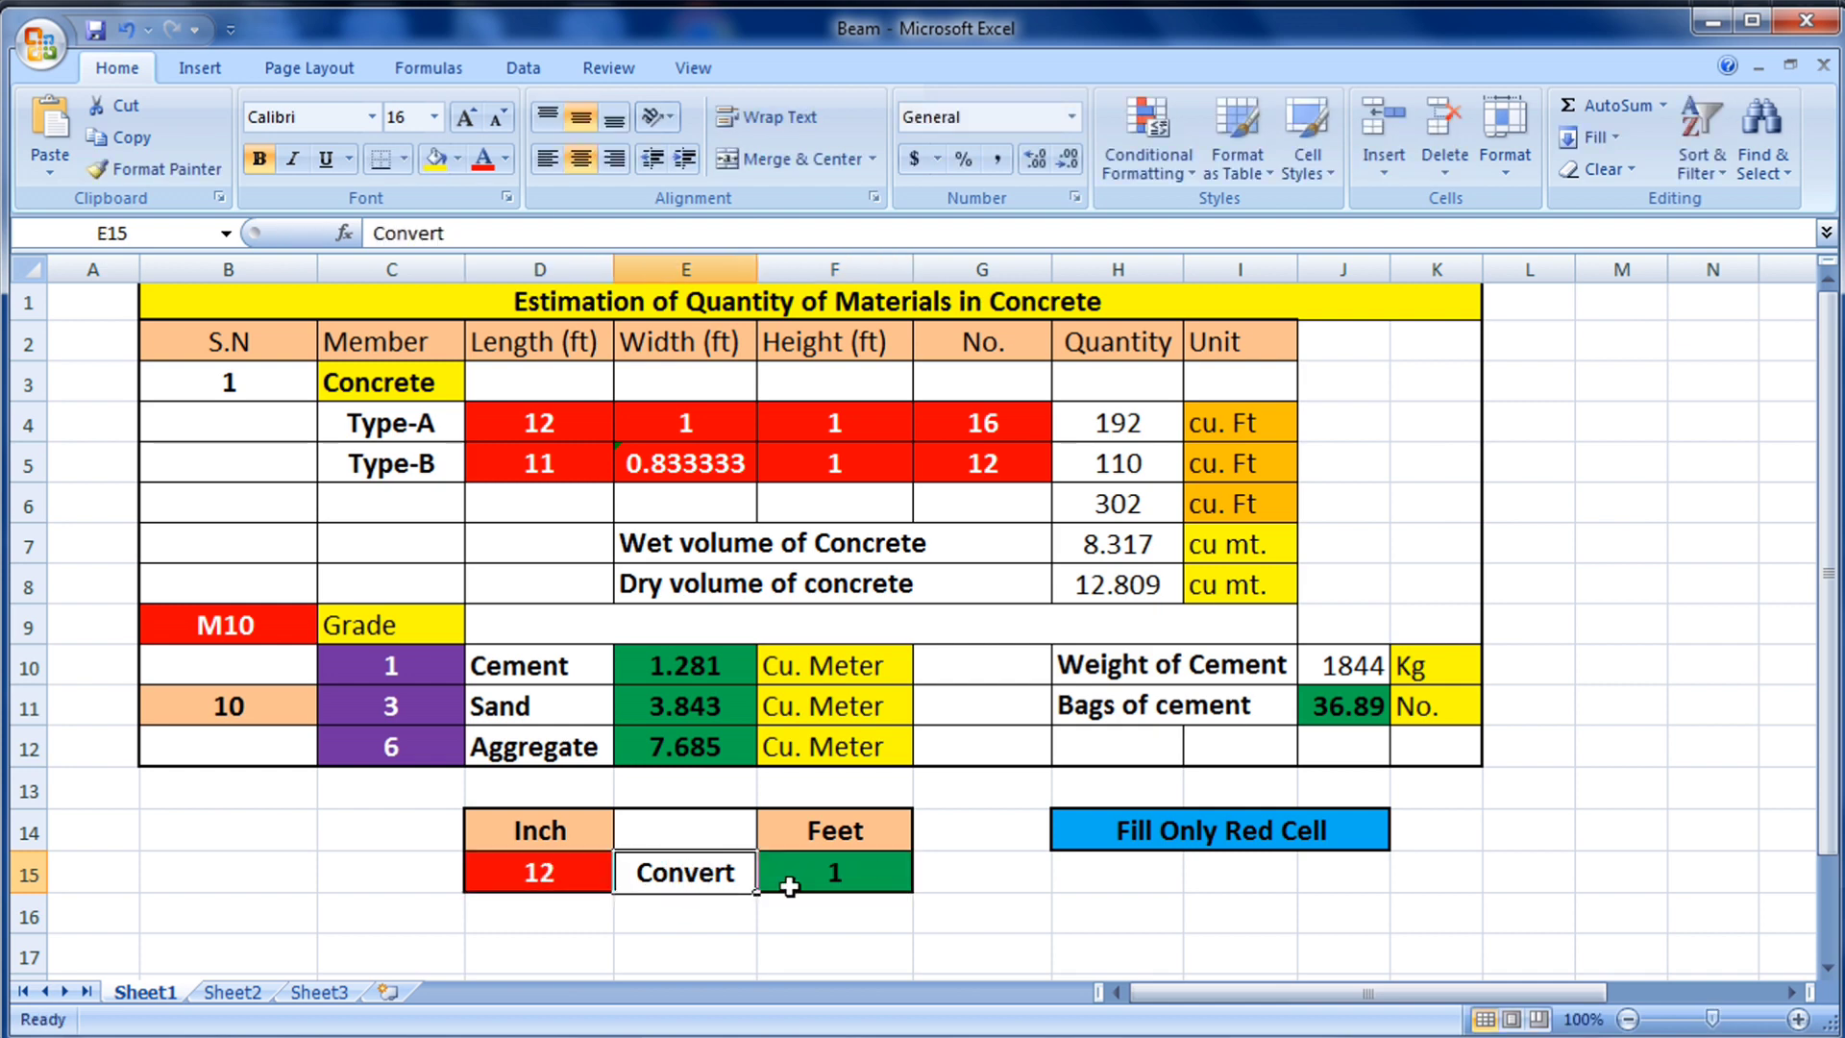
{"action": "left_click", "coordinate": [590, 421]}
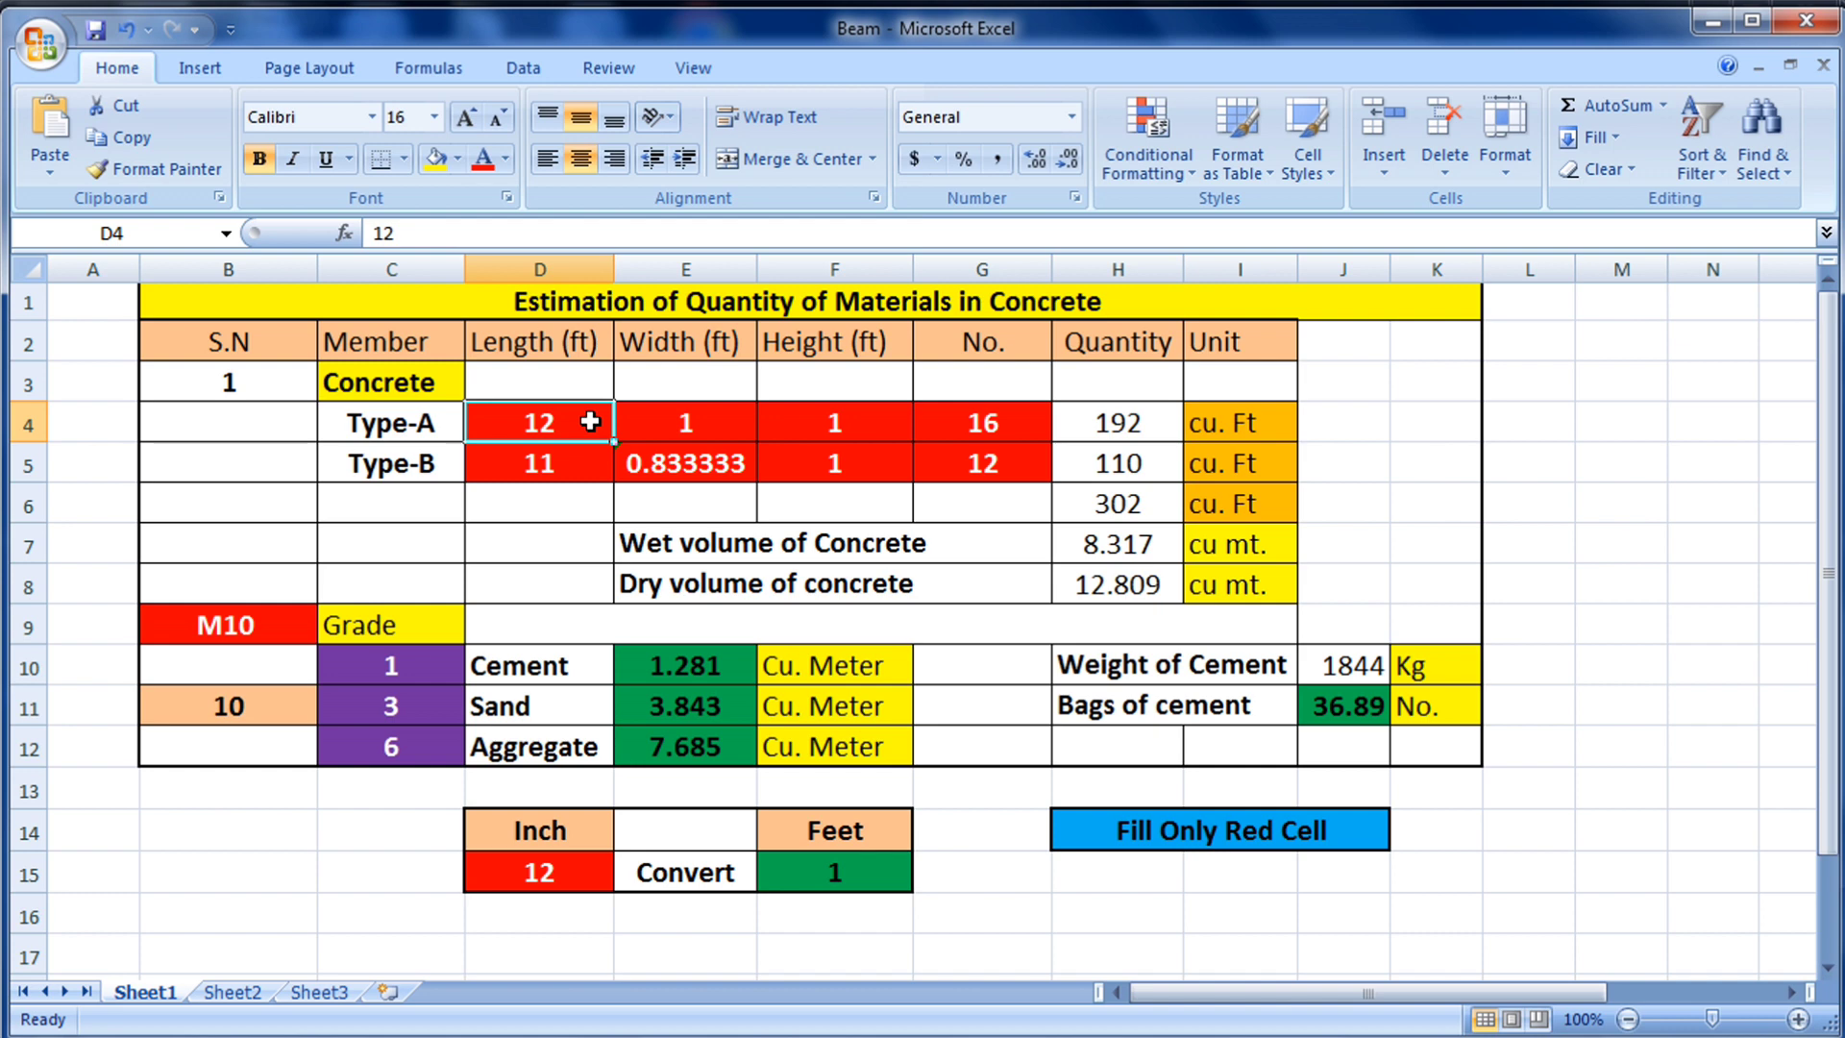
{"action": "type", "text": "1"}
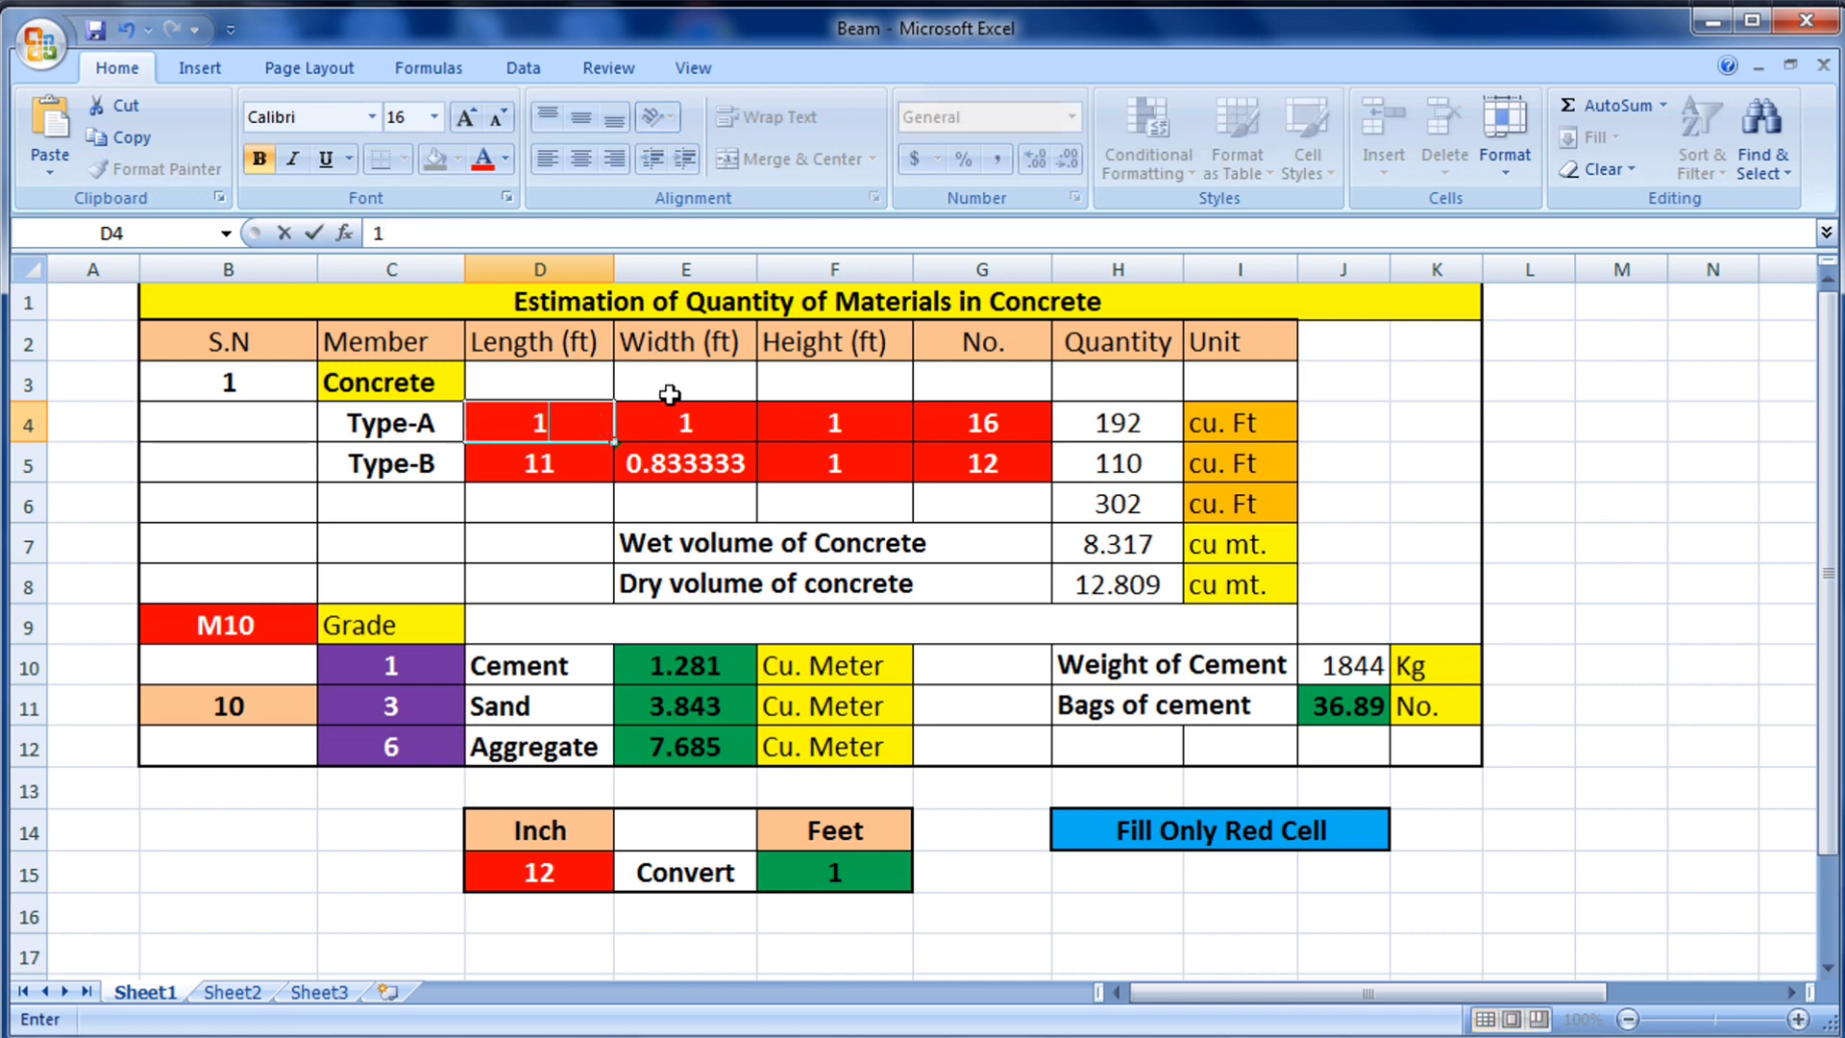
{"action": "left_click", "coordinate": [707, 420]}
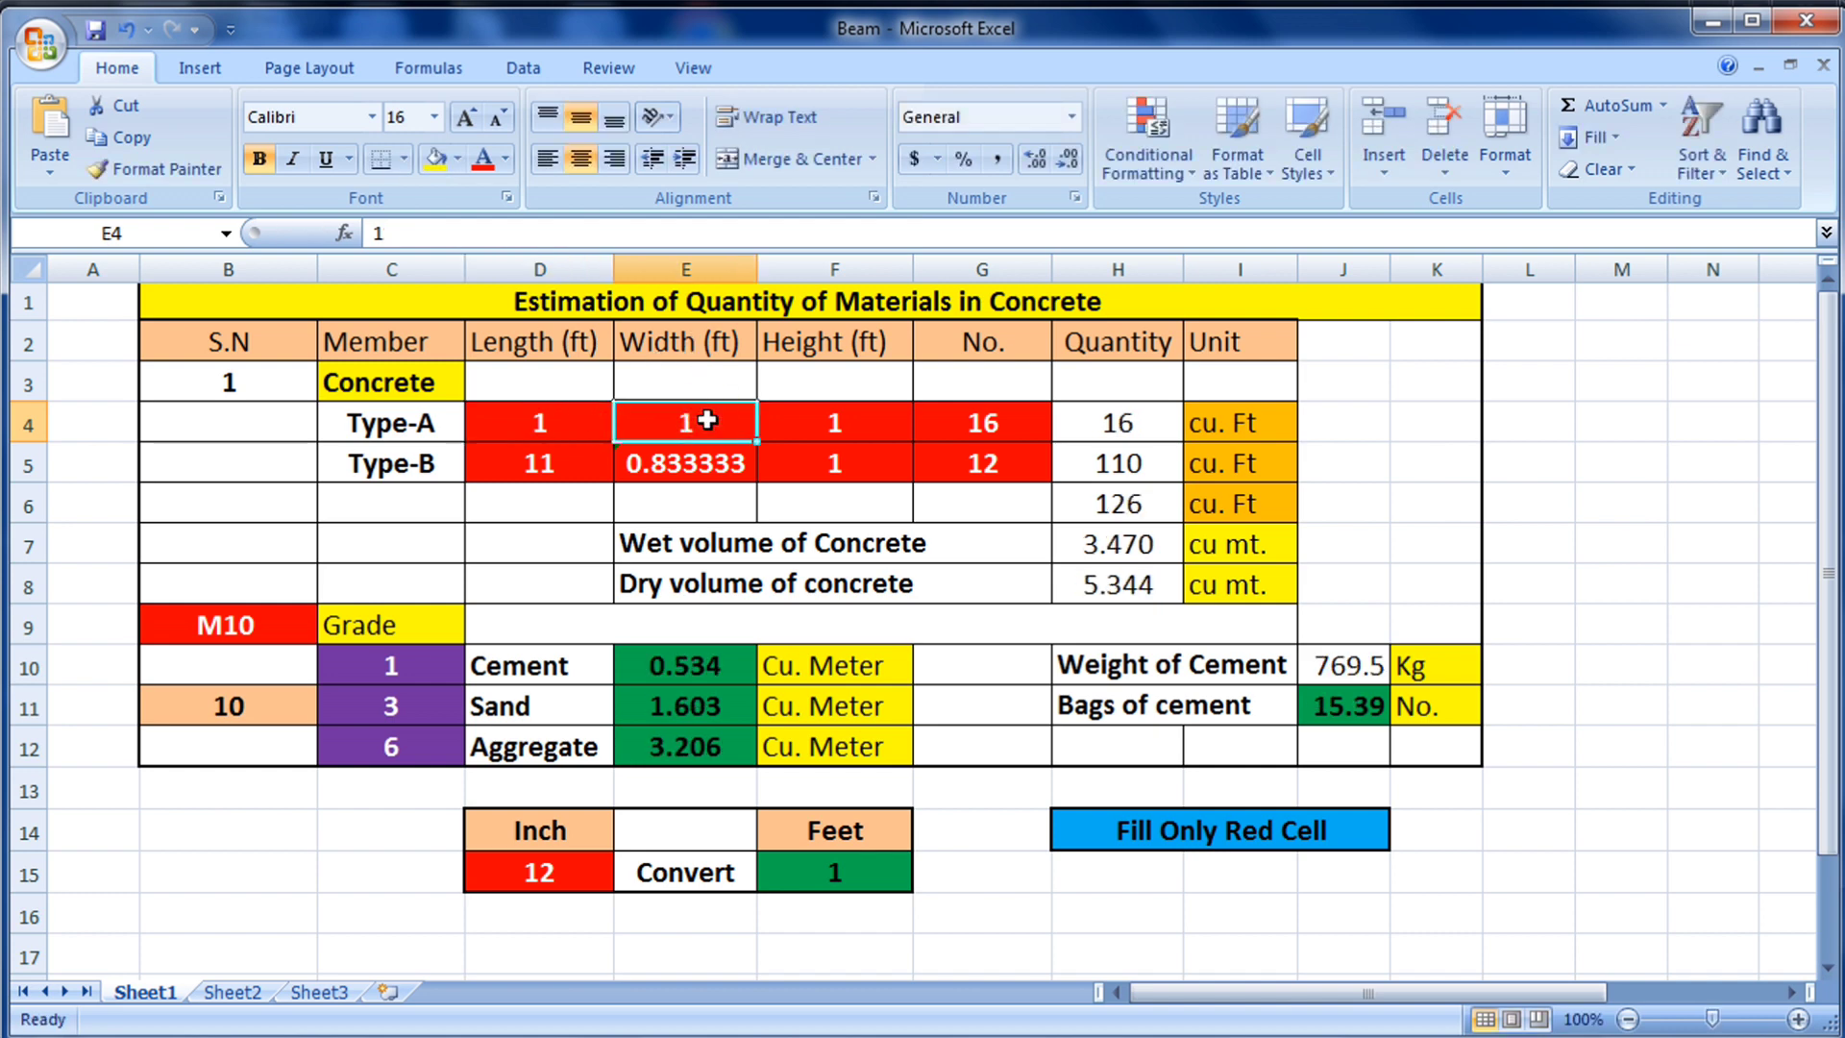
{"action": "left_click", "coordinate": [576, 425]}
{"action": "left_click", "coordinate": [700, 420]}
Convert 16 inches to feet and enter 1.33 ft as the Type-A width in E4
{"action": "left_click", "coordinate": [559, 870]}
{"action": "type", "text": "16"}
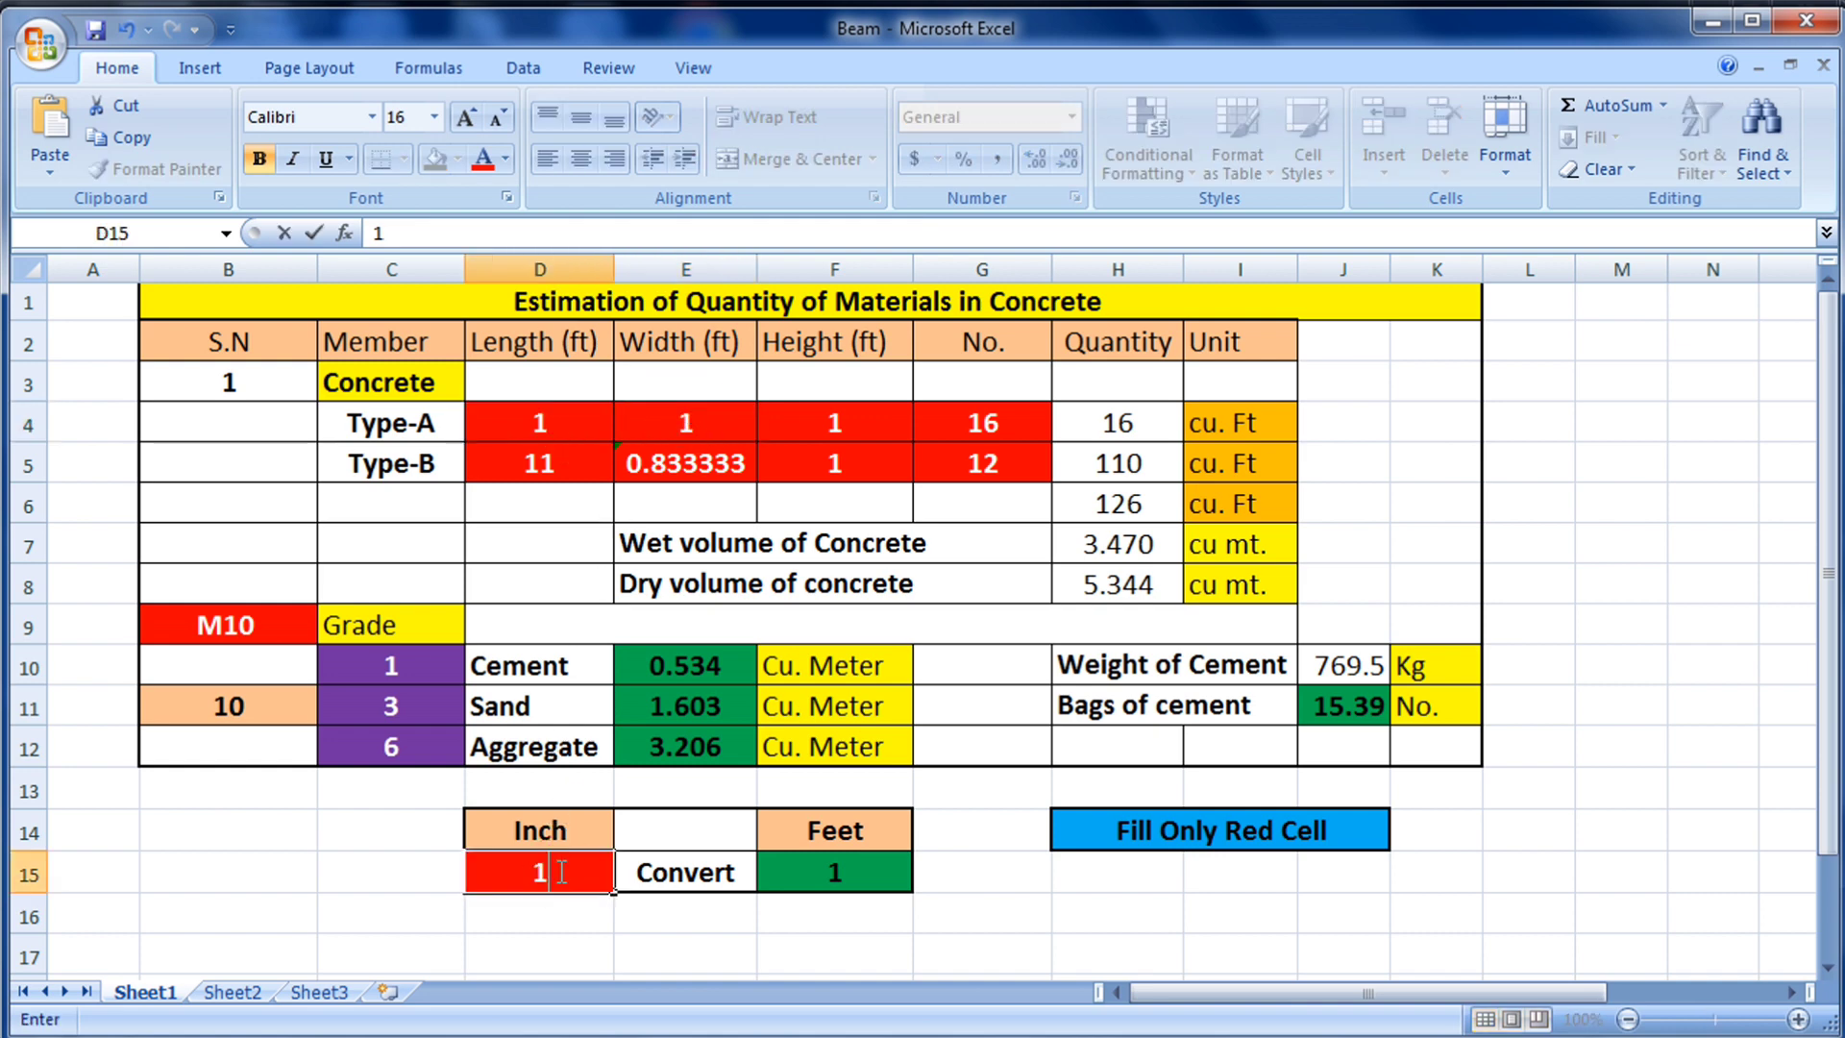
{"action": "left_click", "coordinate": [643, 882]}
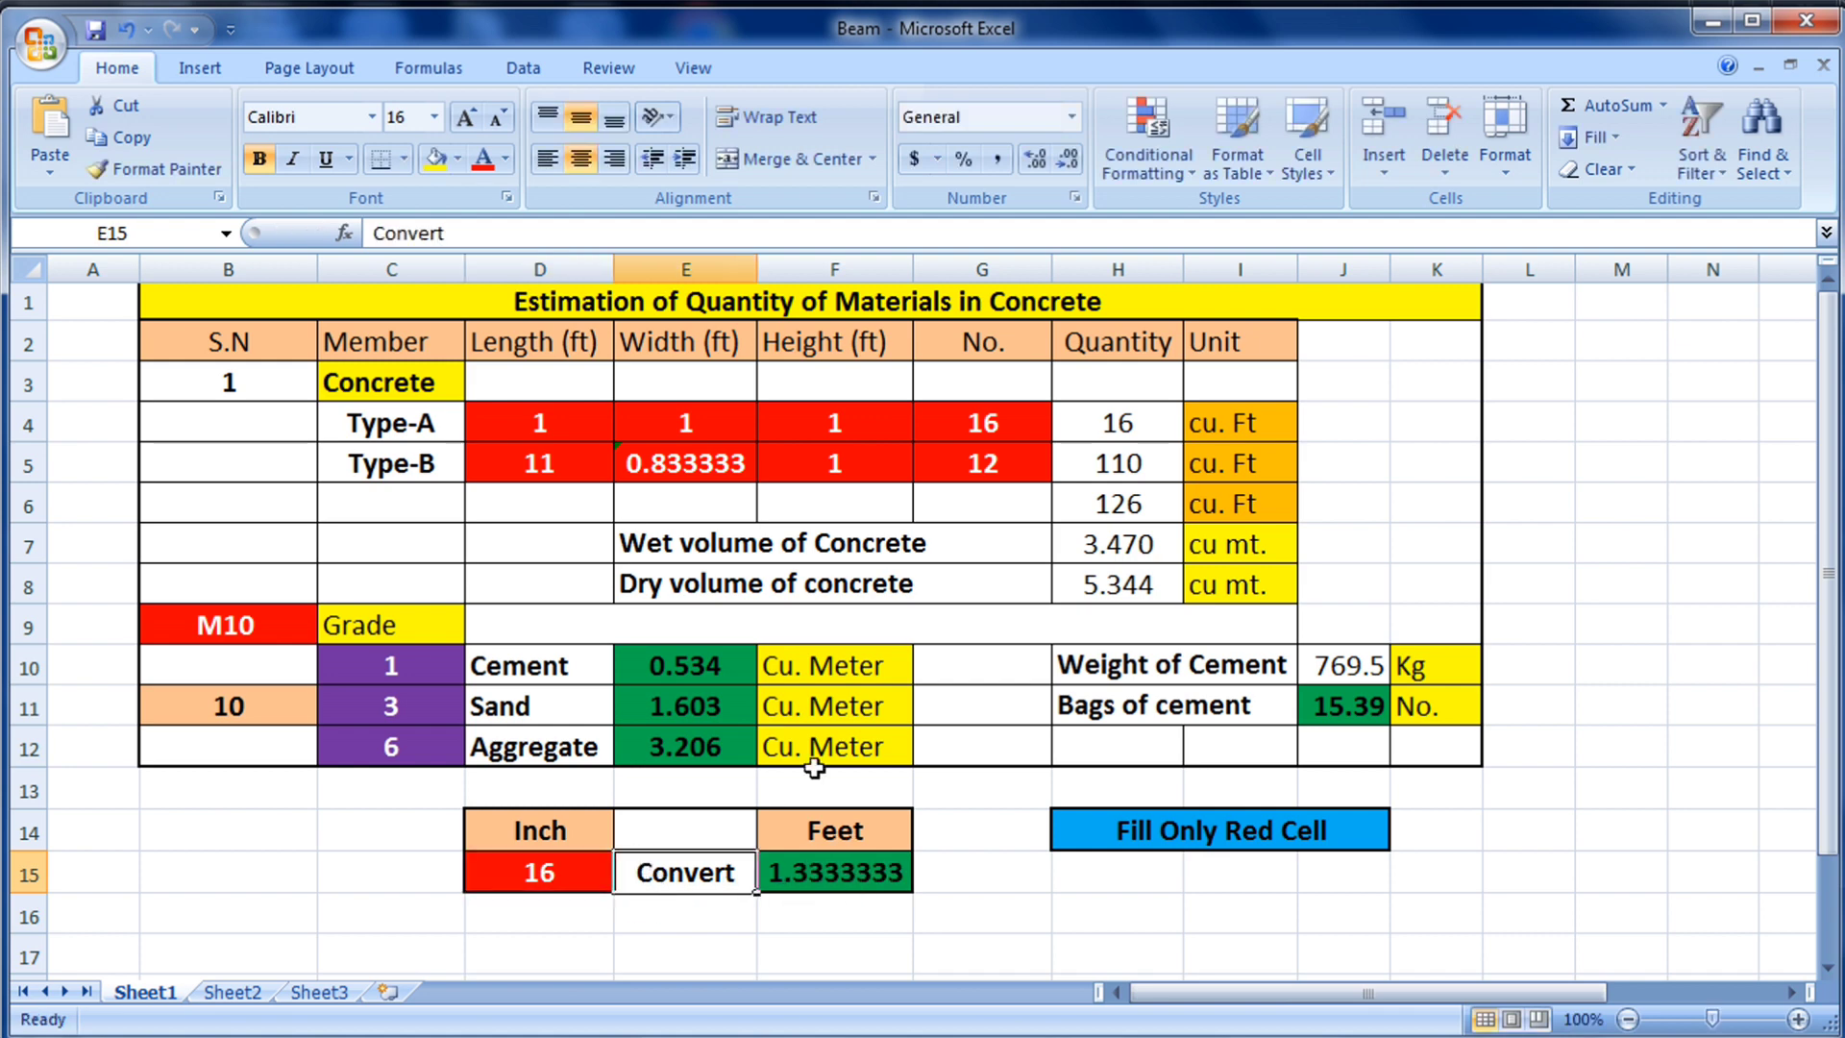
{"action": "left_click", "coordinate": [728, 429]}
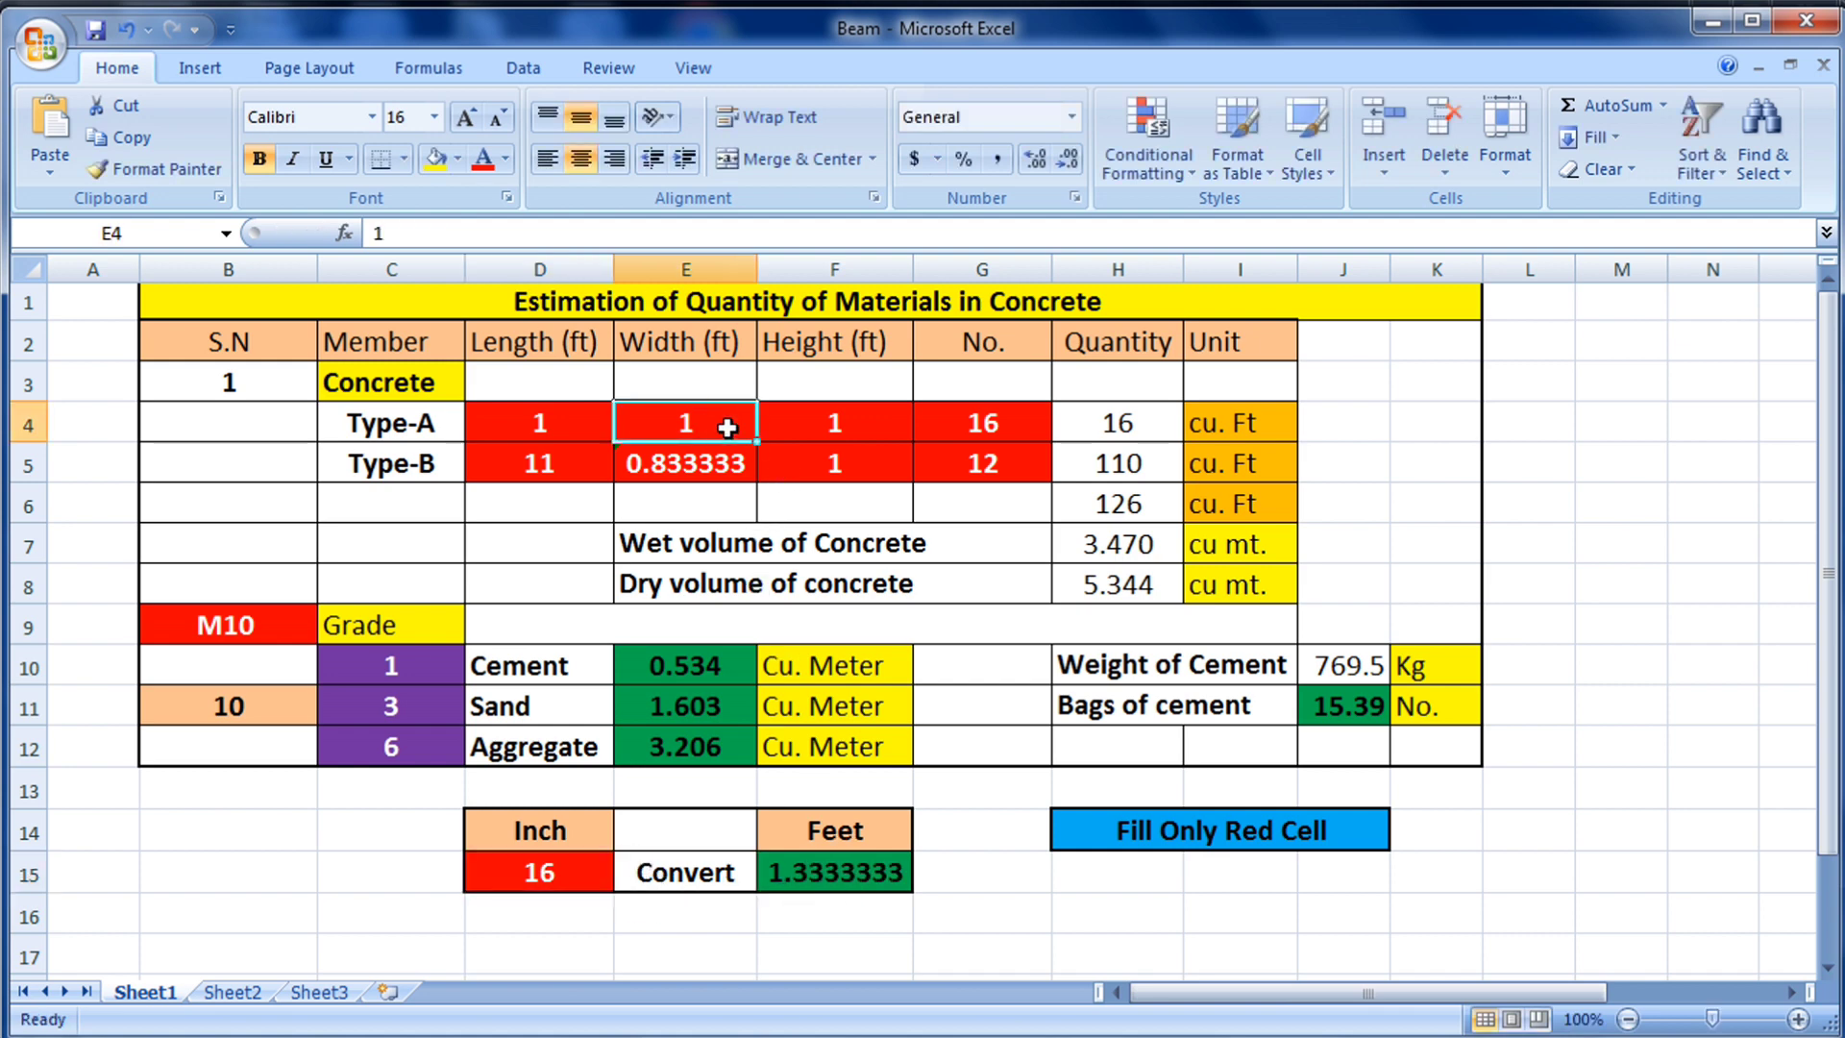
{"action": "type", "text": "1.33"}
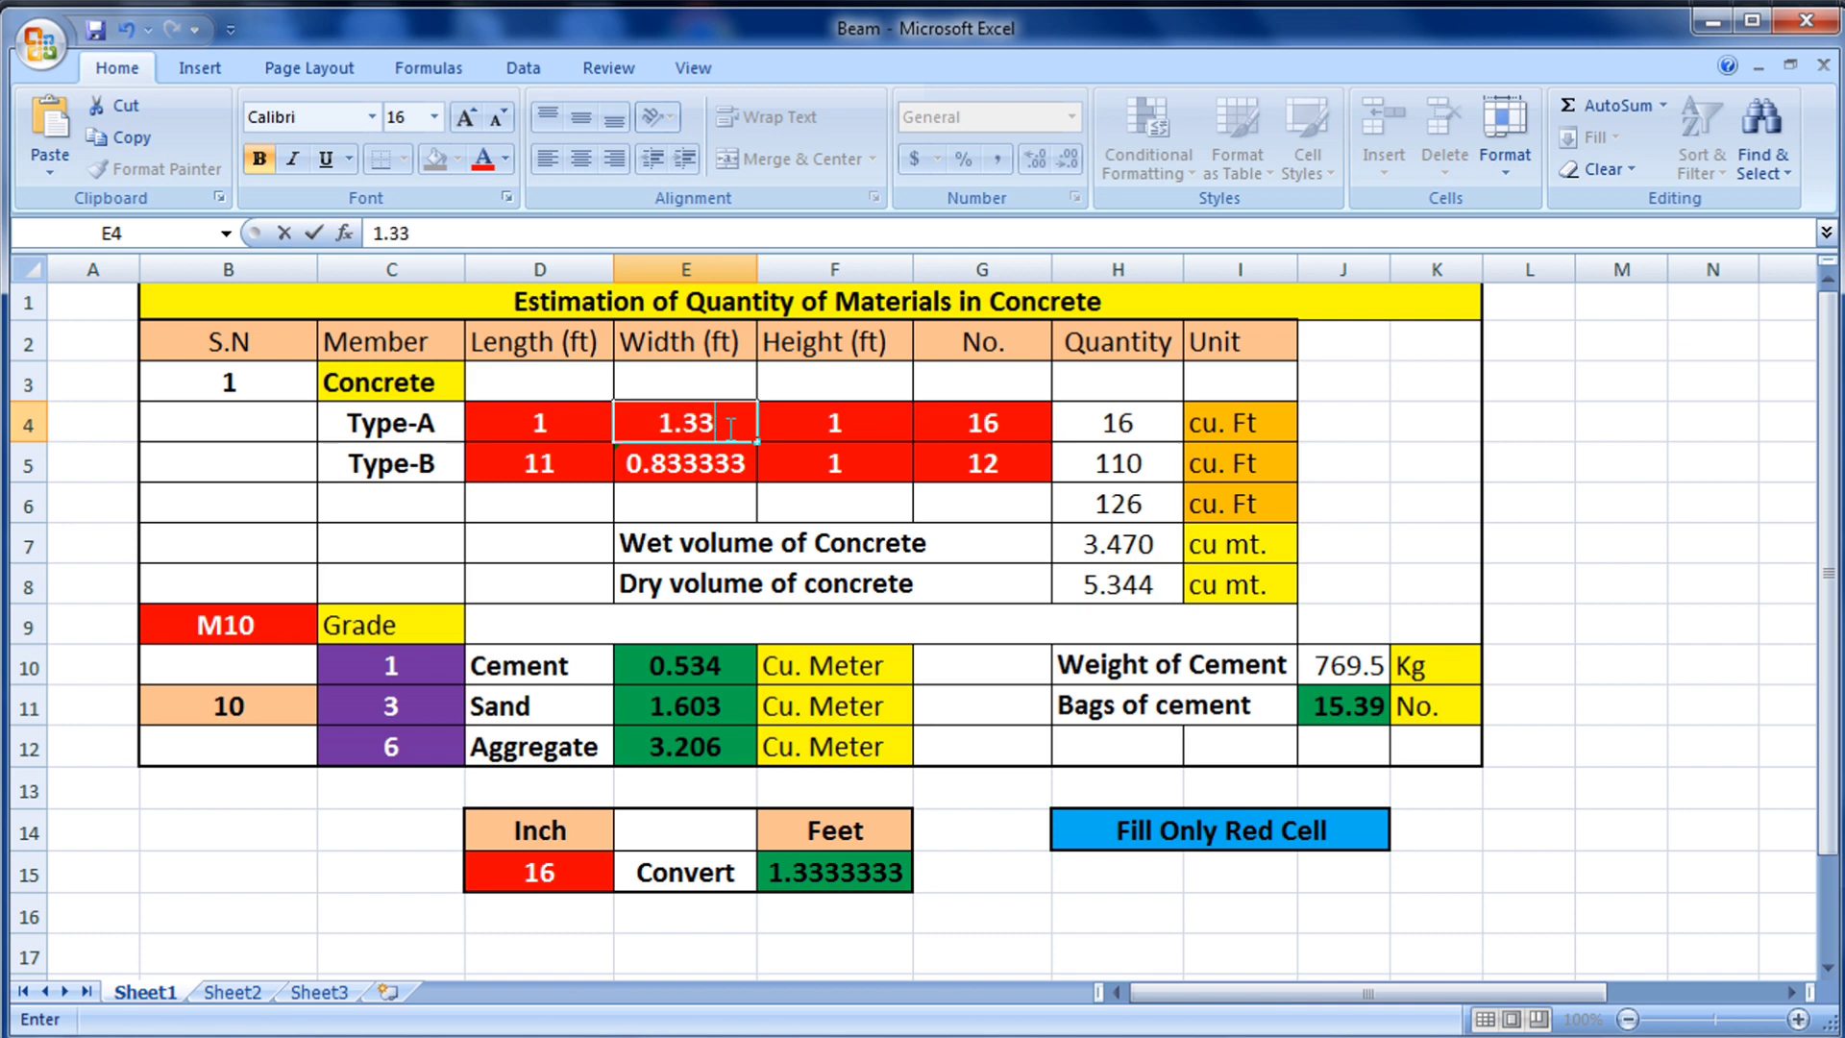
{"action": "left_click", "coordinate": [844, 432]}
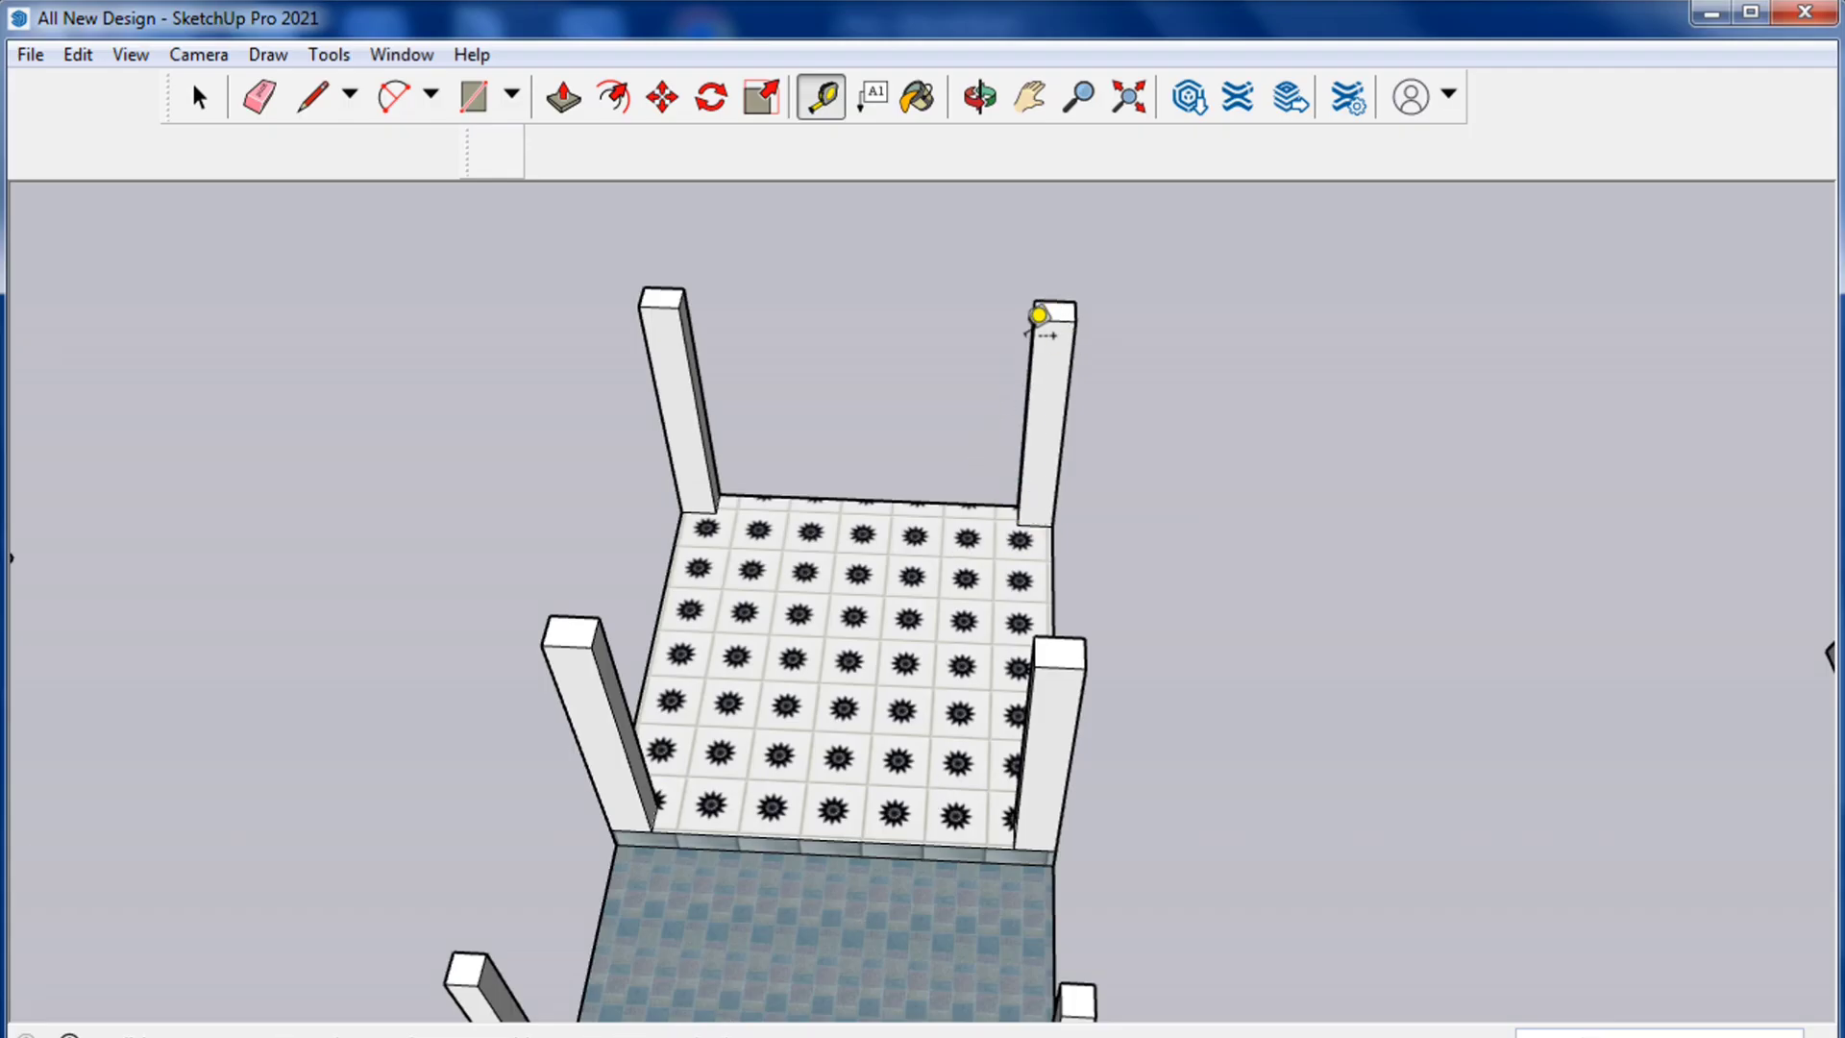
Set the Type-A height to 10 ft, then orbit the SketchUp model to recheck the columns
{"action": "left_click", "coordinate": [834, 1021]}
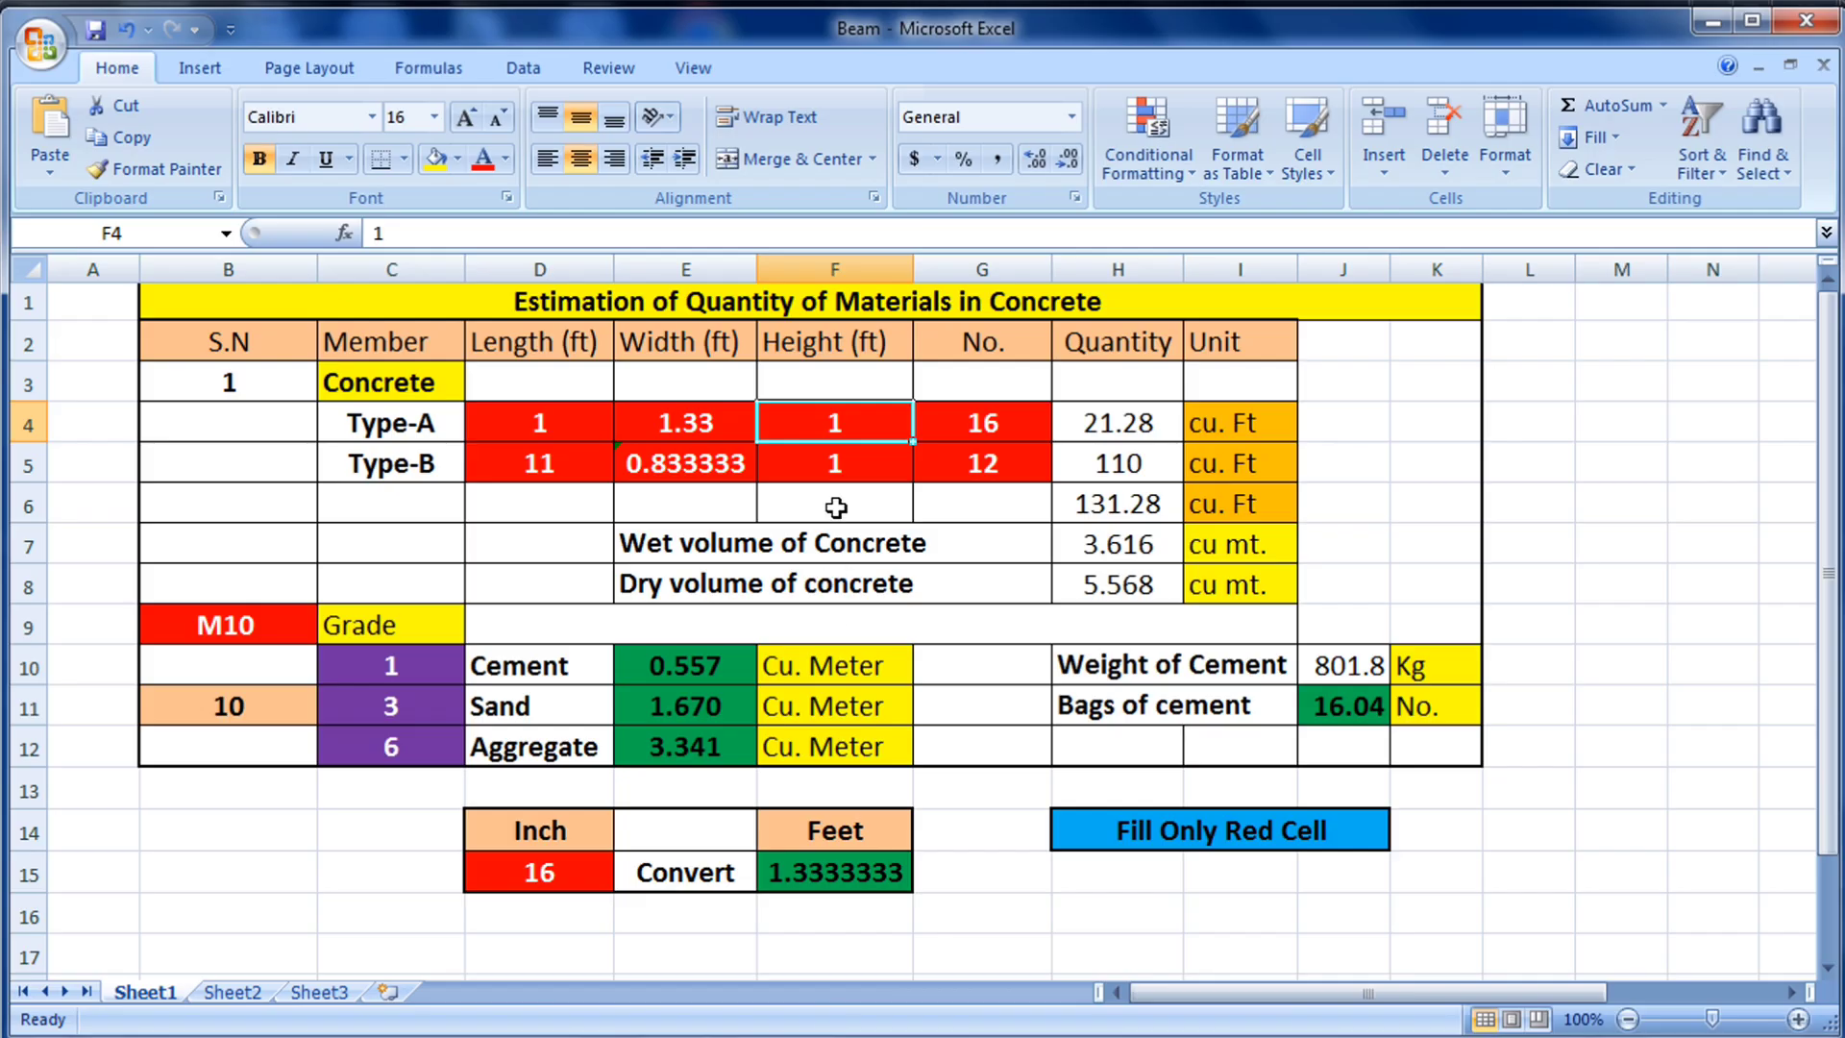
{"action": "type", "text": "10"}
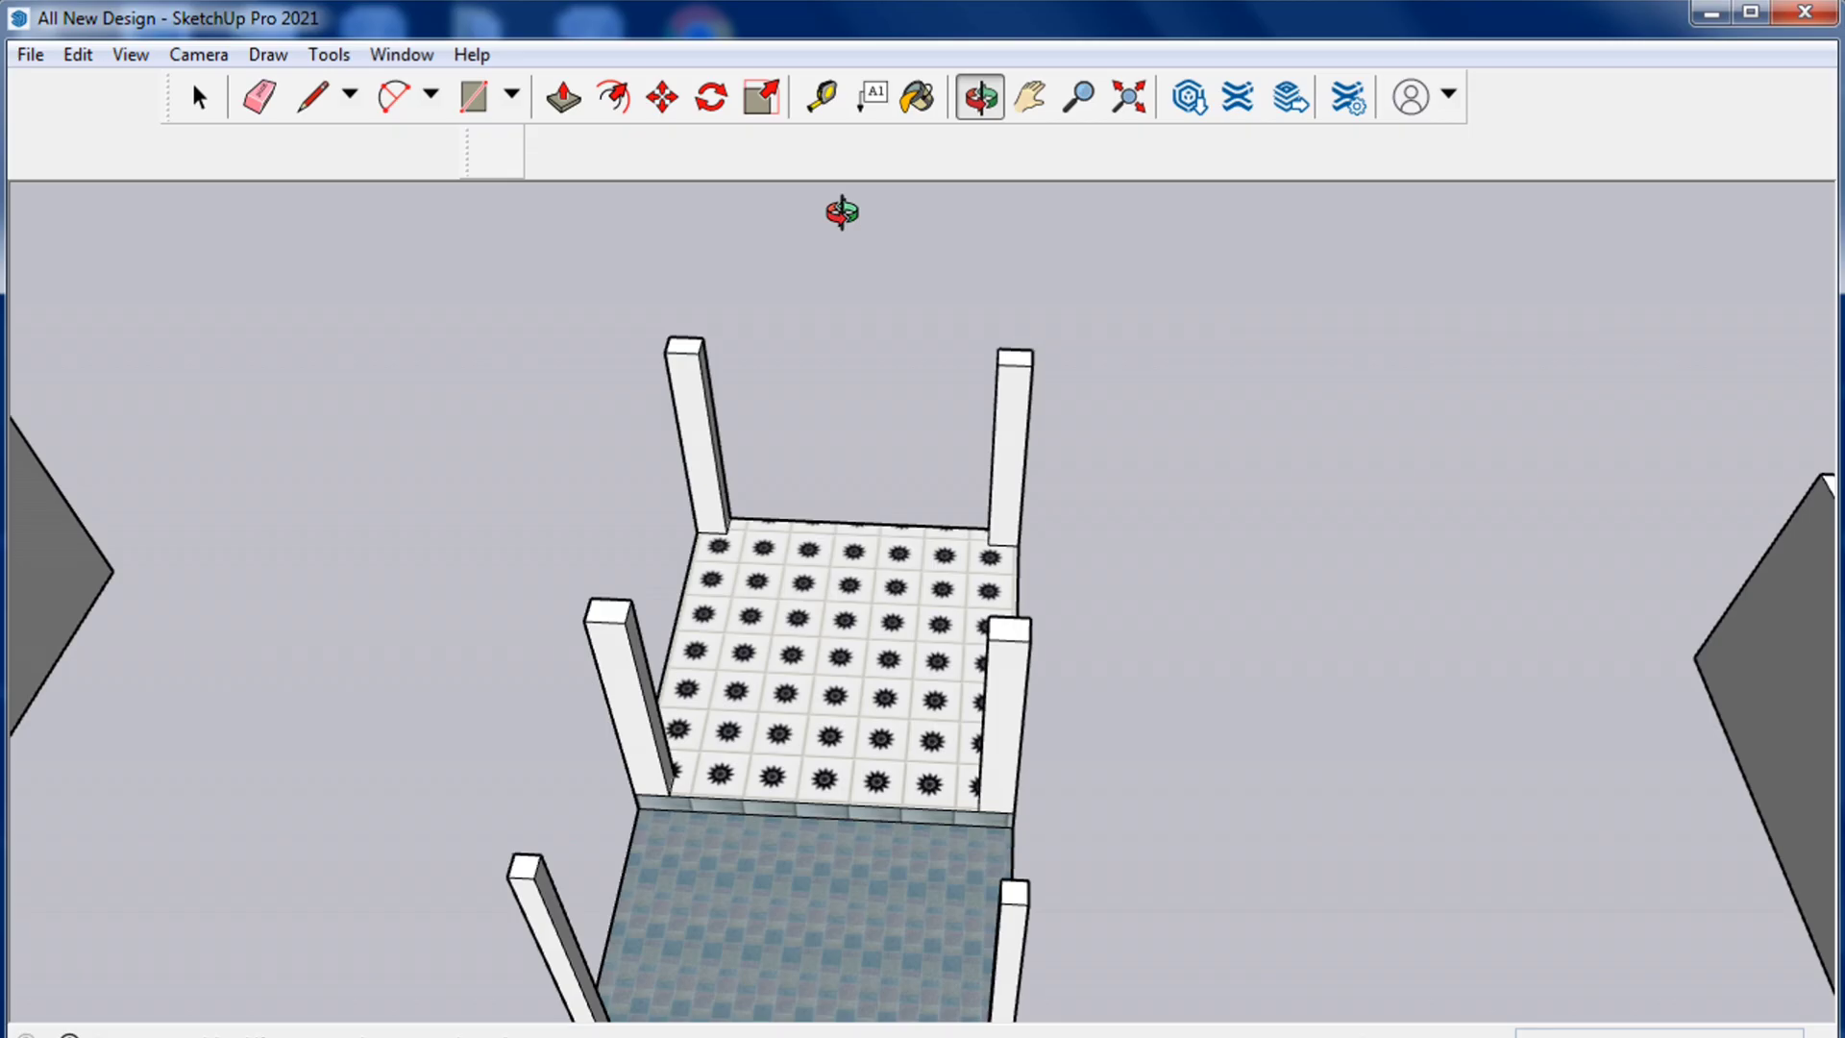
{"action": "left_click_drag", "start_coordinate": [844, 206], "coordinate": [906, 355]}
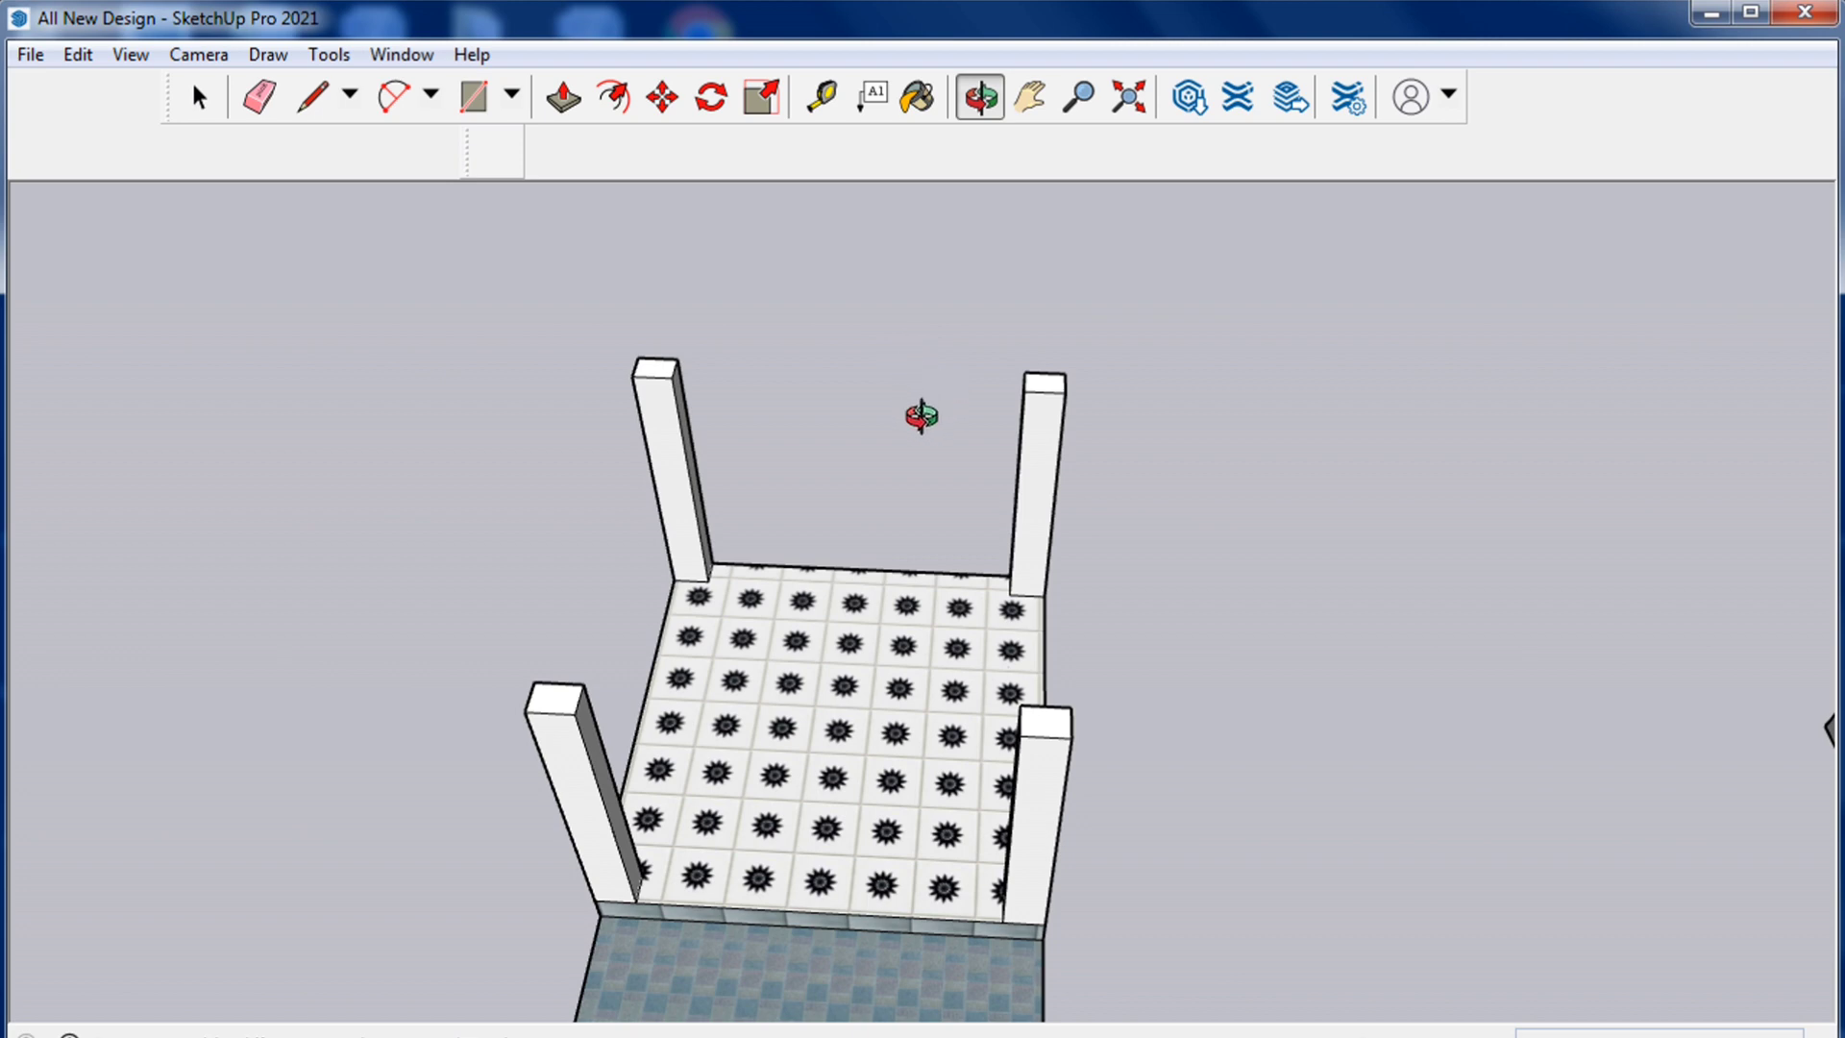
{"action": "scroll", "coordinate": [879, 421], "scroll_direction": "down", "scroll_amount": 3}
{"action": "left_click_drag", "start_coordinate": [894, 424], "coordinate": [708, 580]}
{"action": "scroll", "coordinate": [889, 480], "scroll_direction": "up", "scroll_amount": 1}
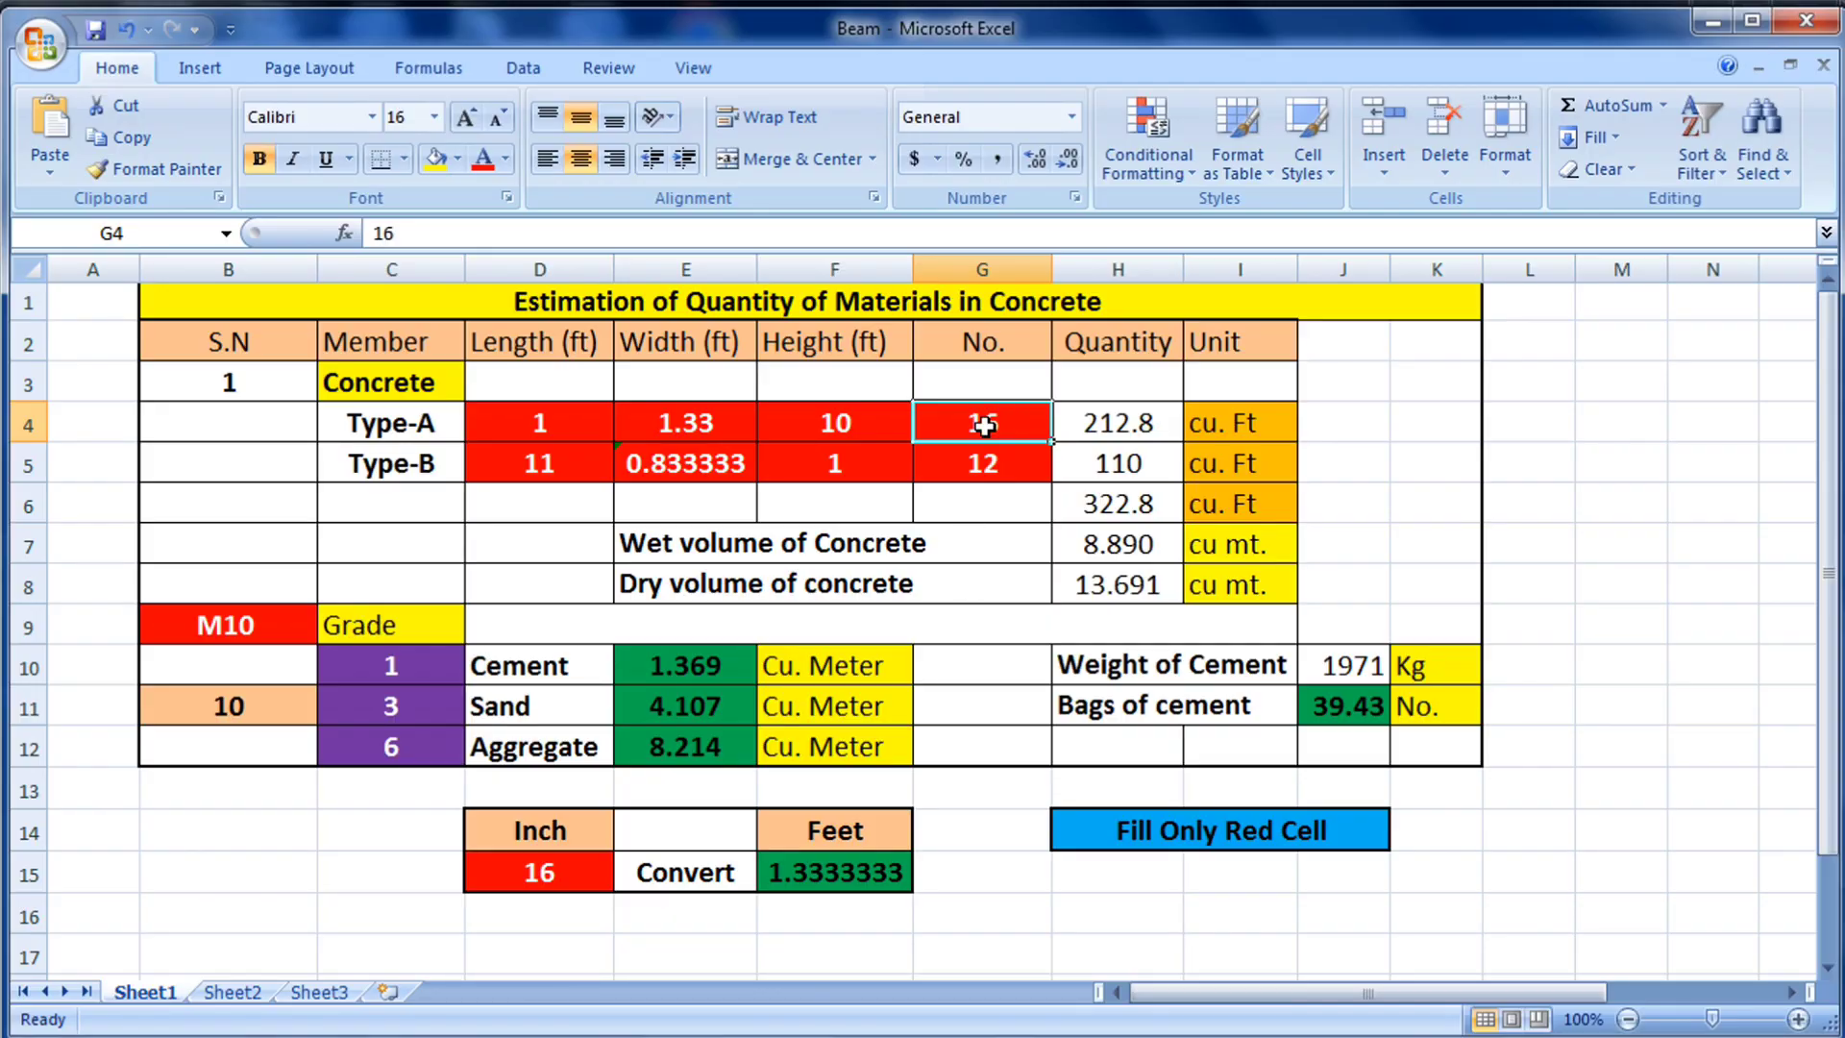
Enter 4 as the Type-A column count in G4, bringing it to 53.2 cu. ft
{"action": "type", "text": "4"}
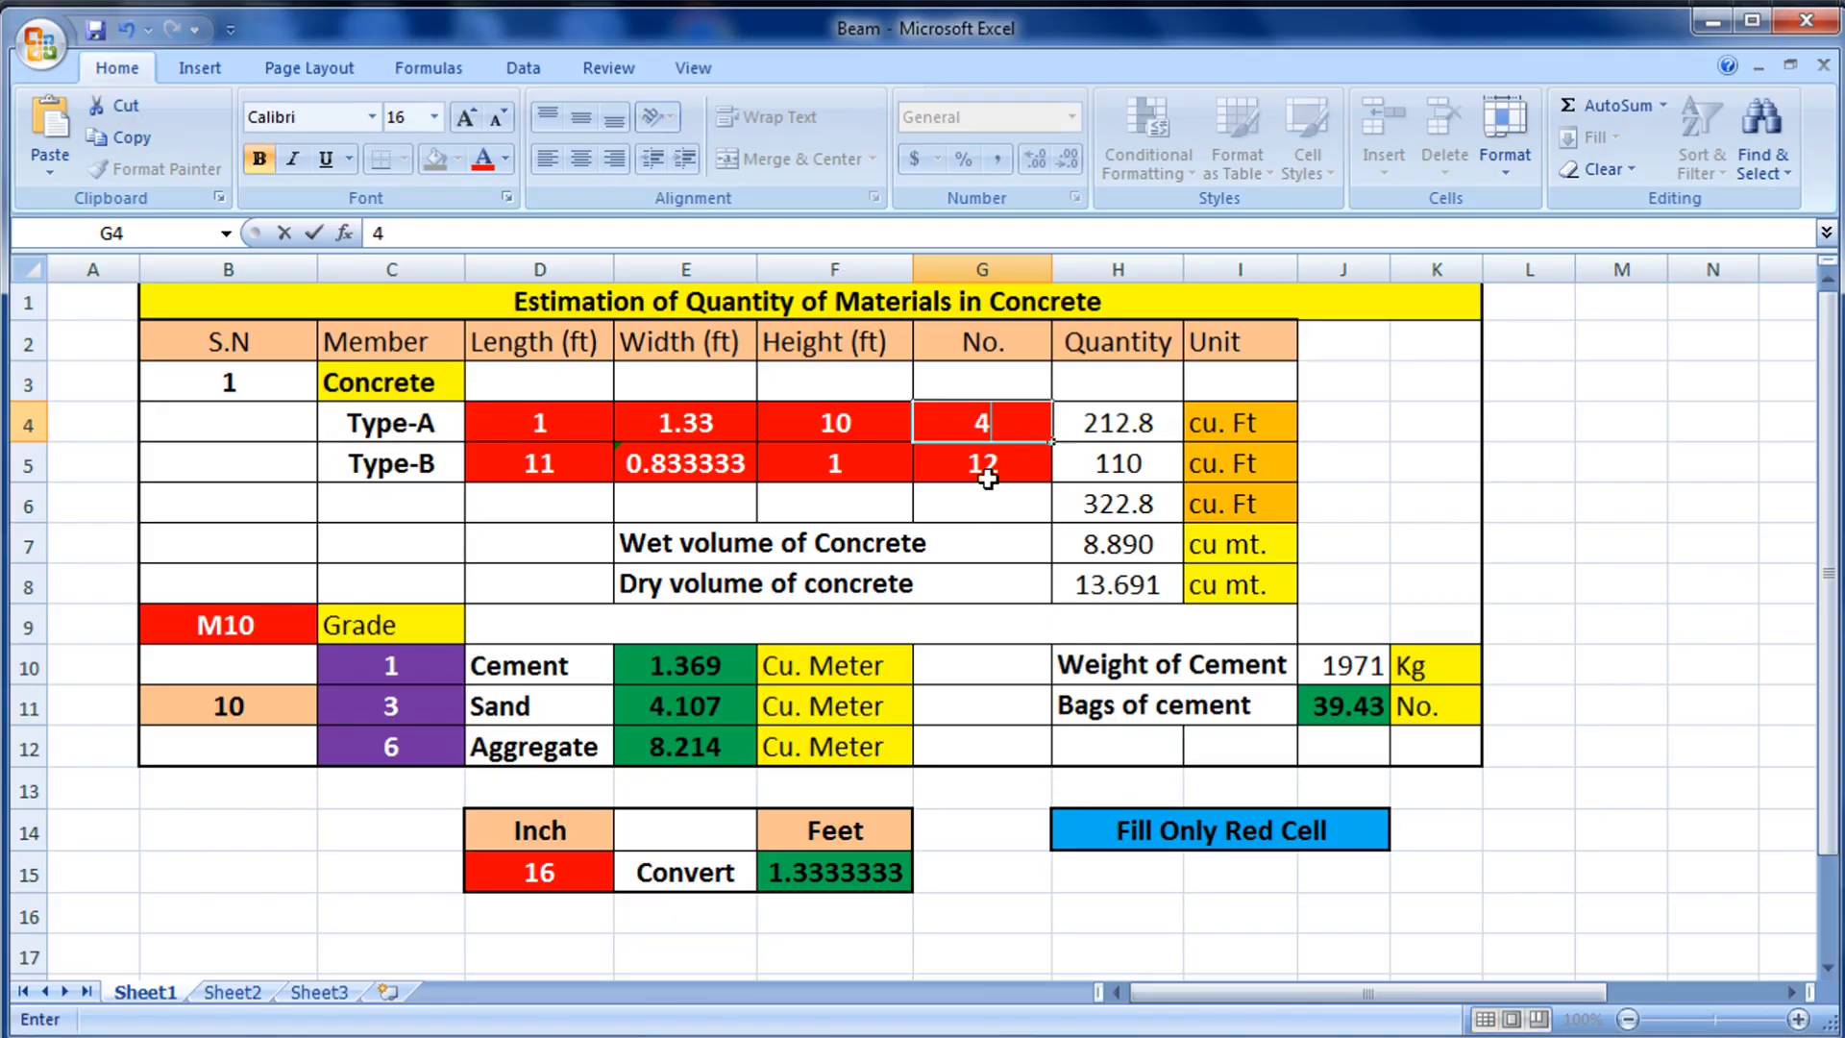
{"action": "left_click", "coordinate": [546, 464]}
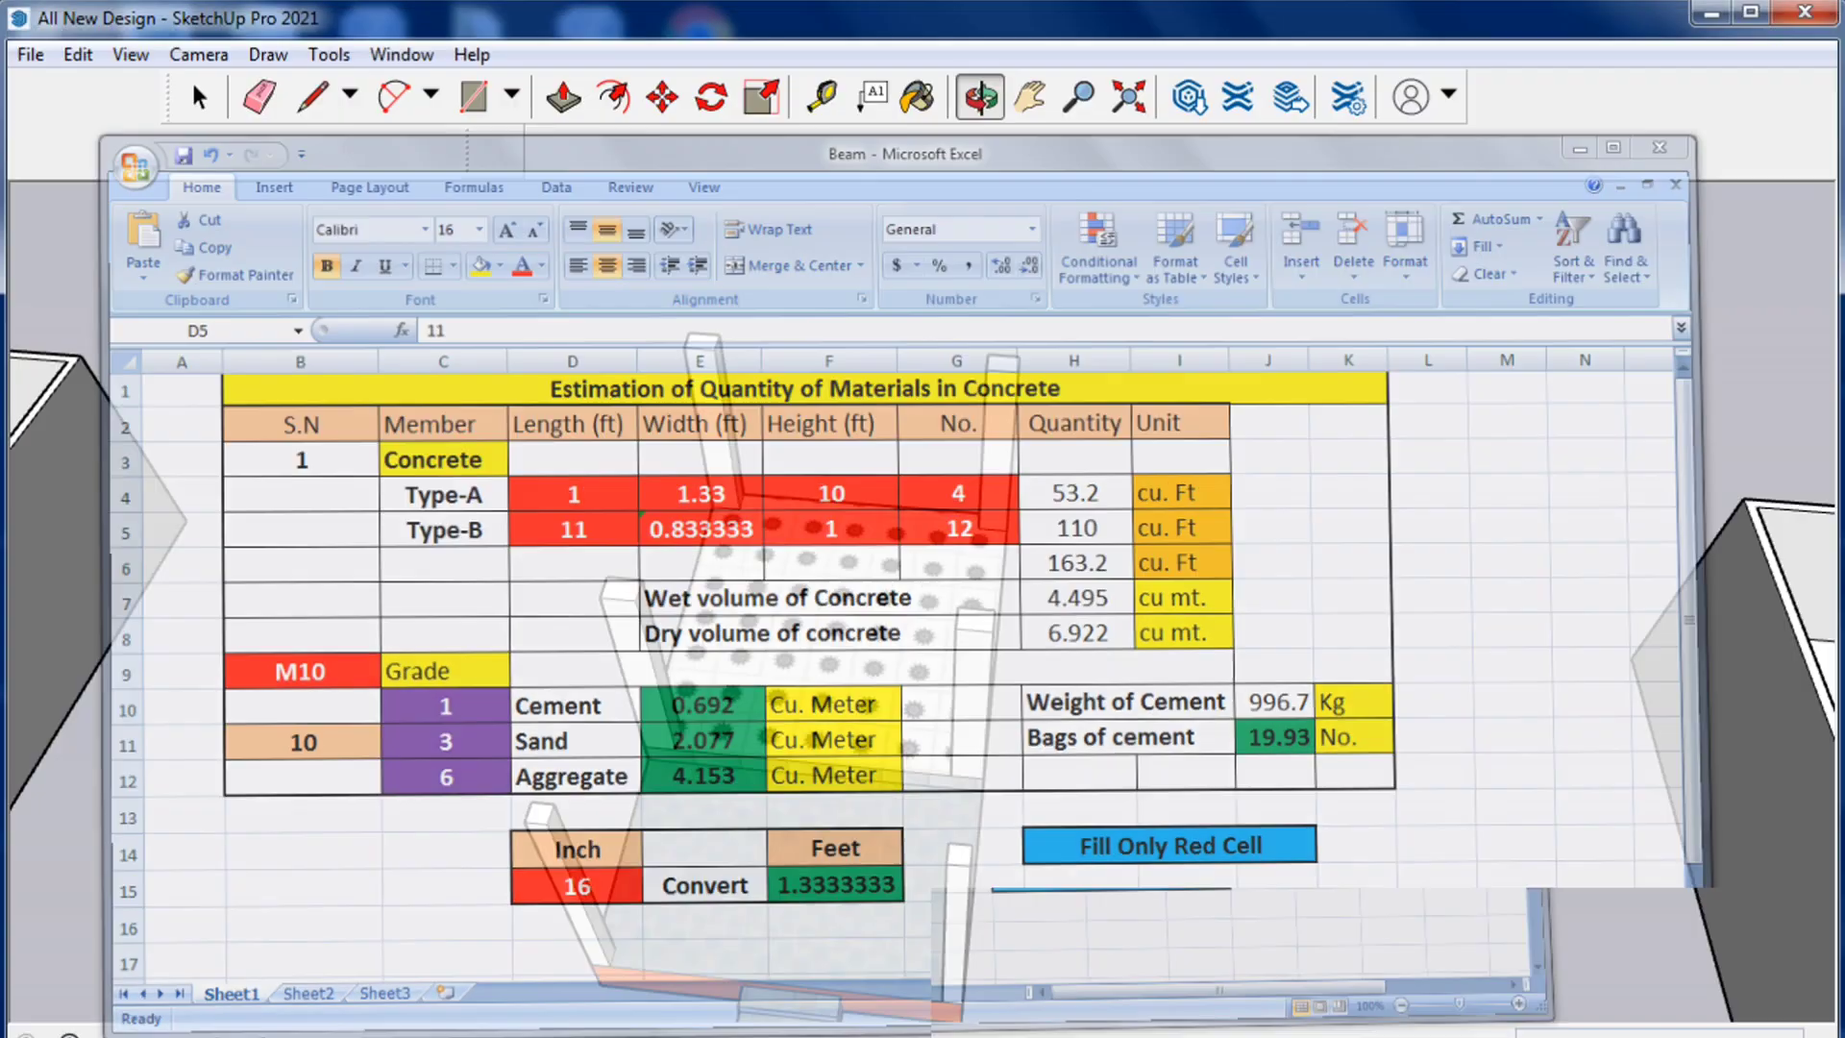
{"action": "scroll", "coordinate": [485, 796], "scroll_direction": "up", "scroll_amount": 3}
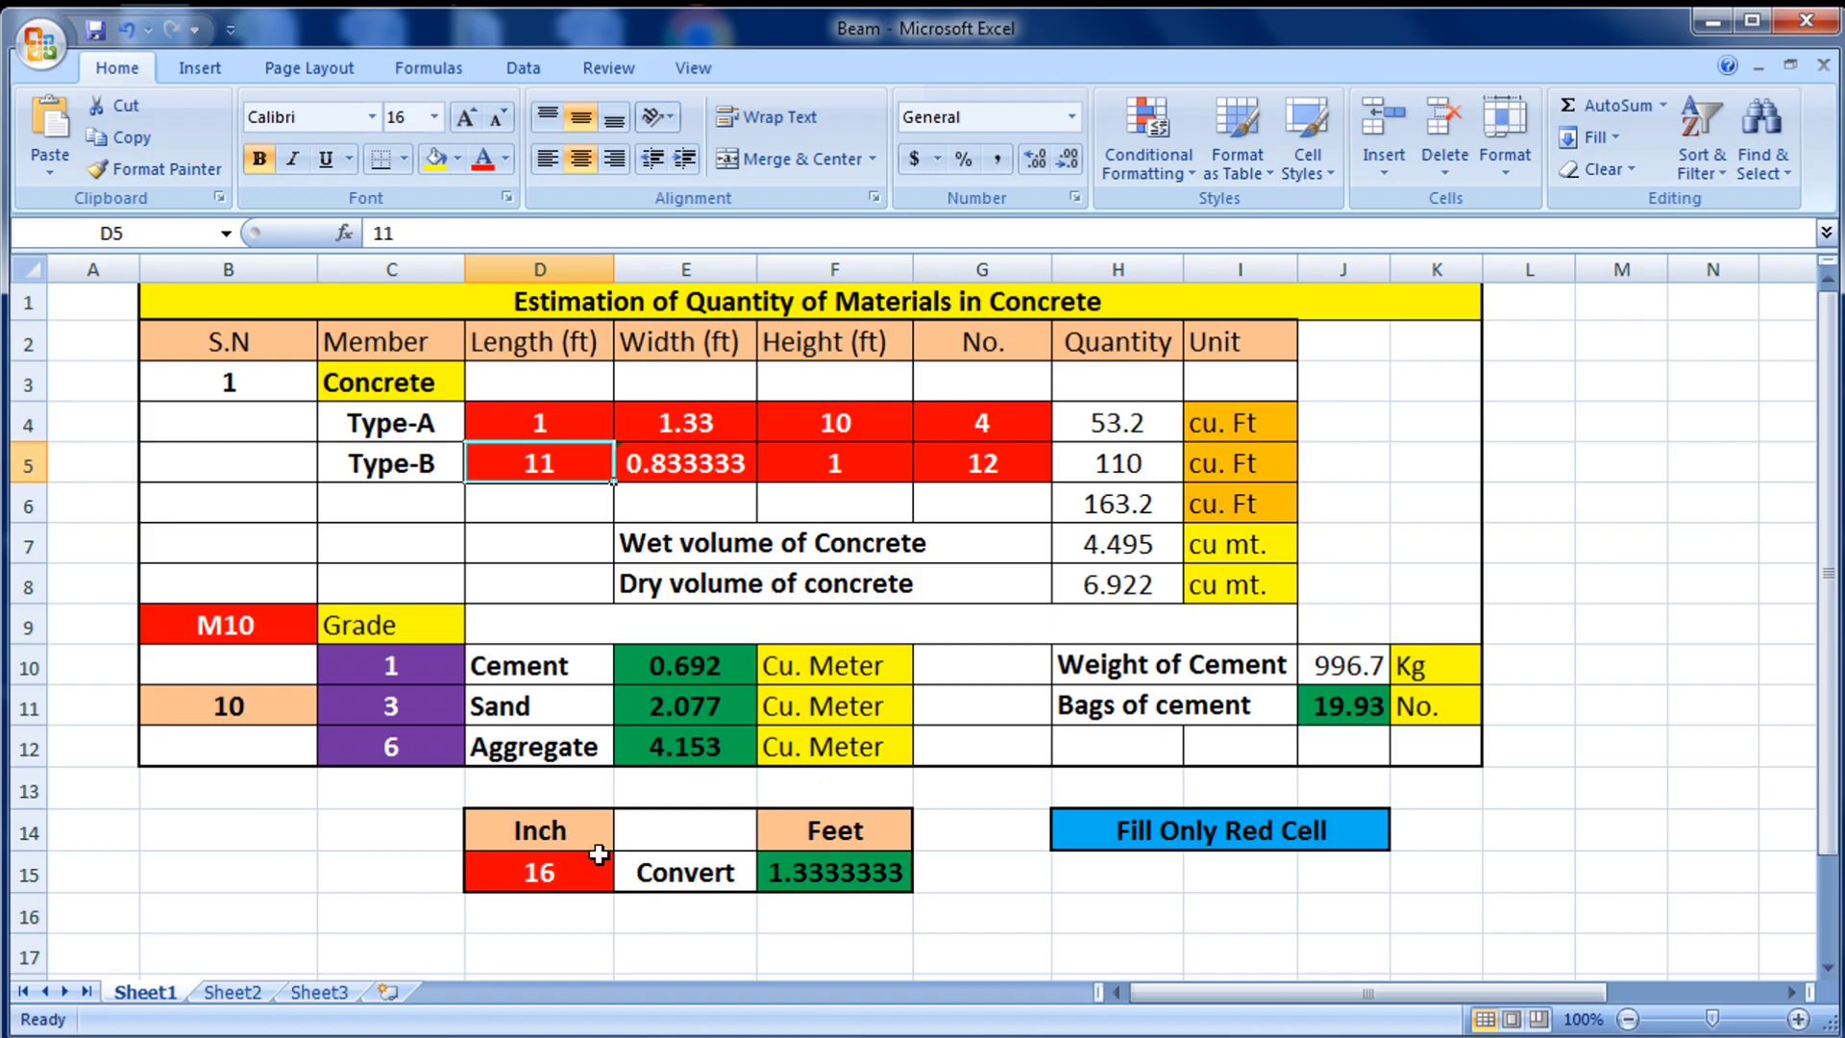
{"action": "left_click", "coordinate": [596, 861]}
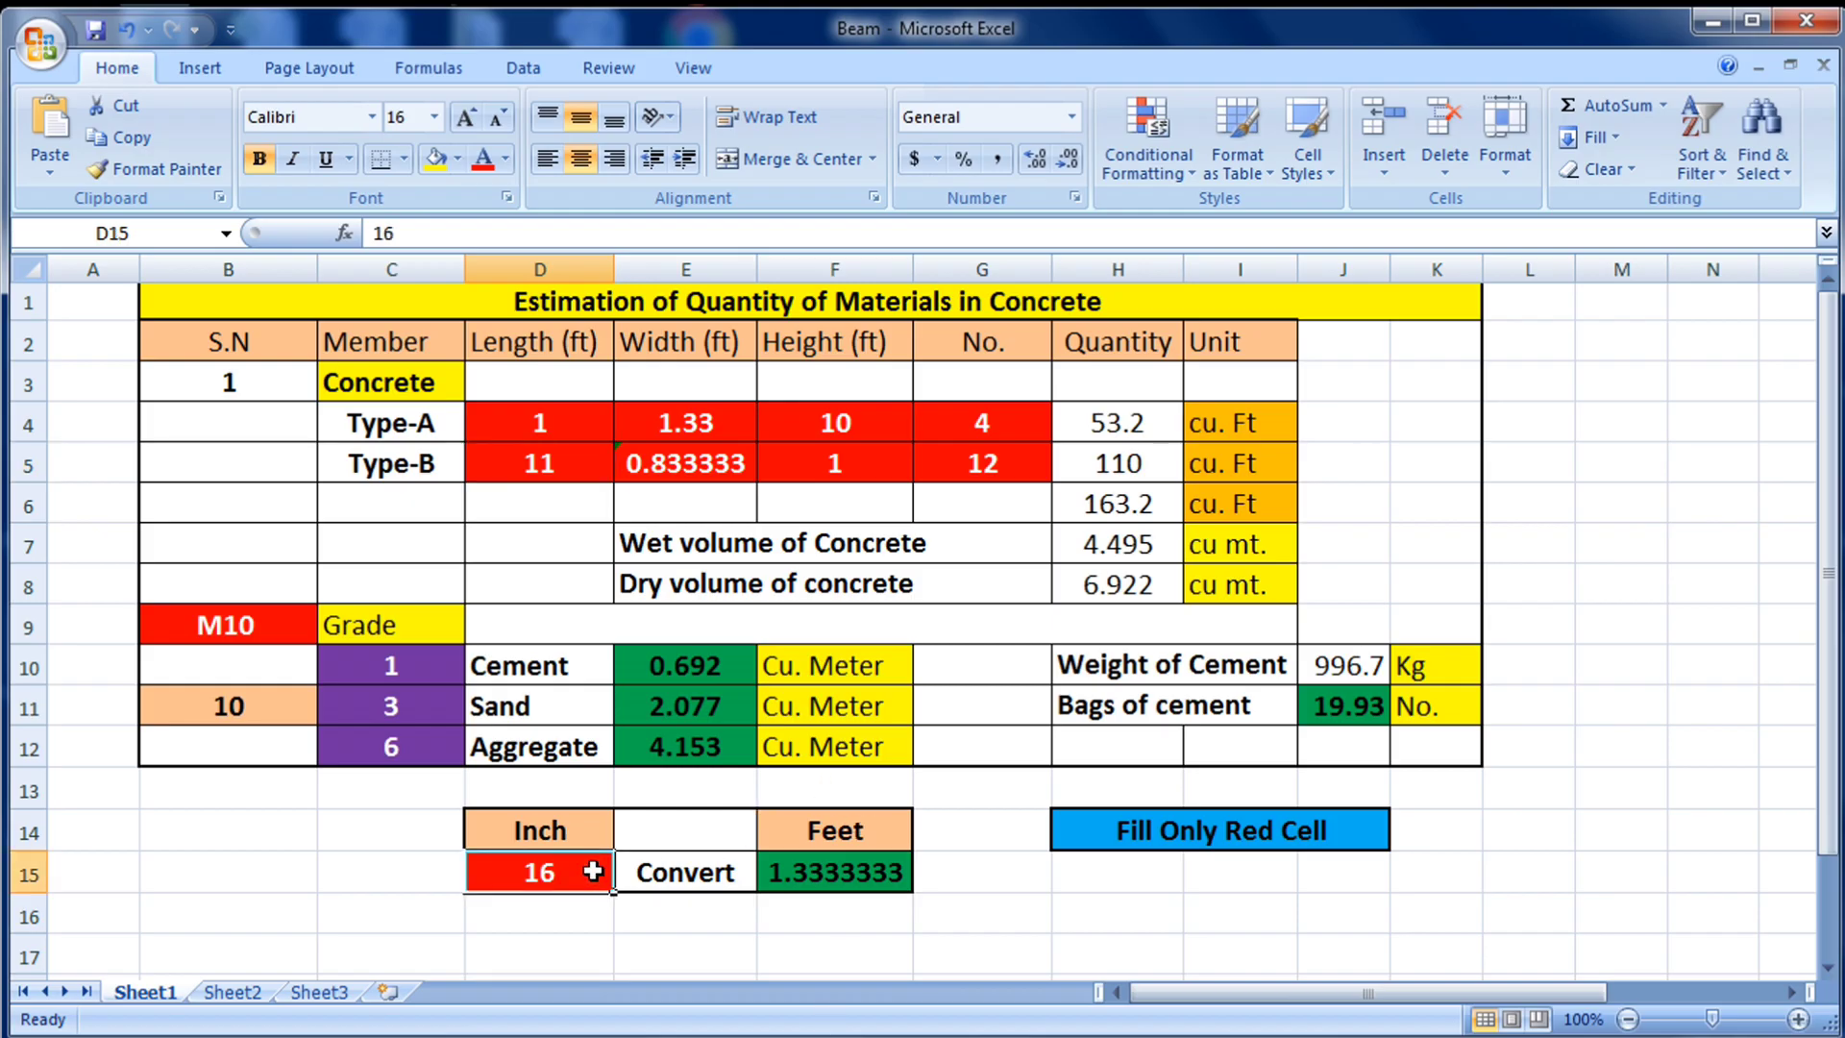
Convert 9 inches to 0.75 ft and enter 0.75 ft as the Type-B length and width
{"action": "type", "text": "9"}
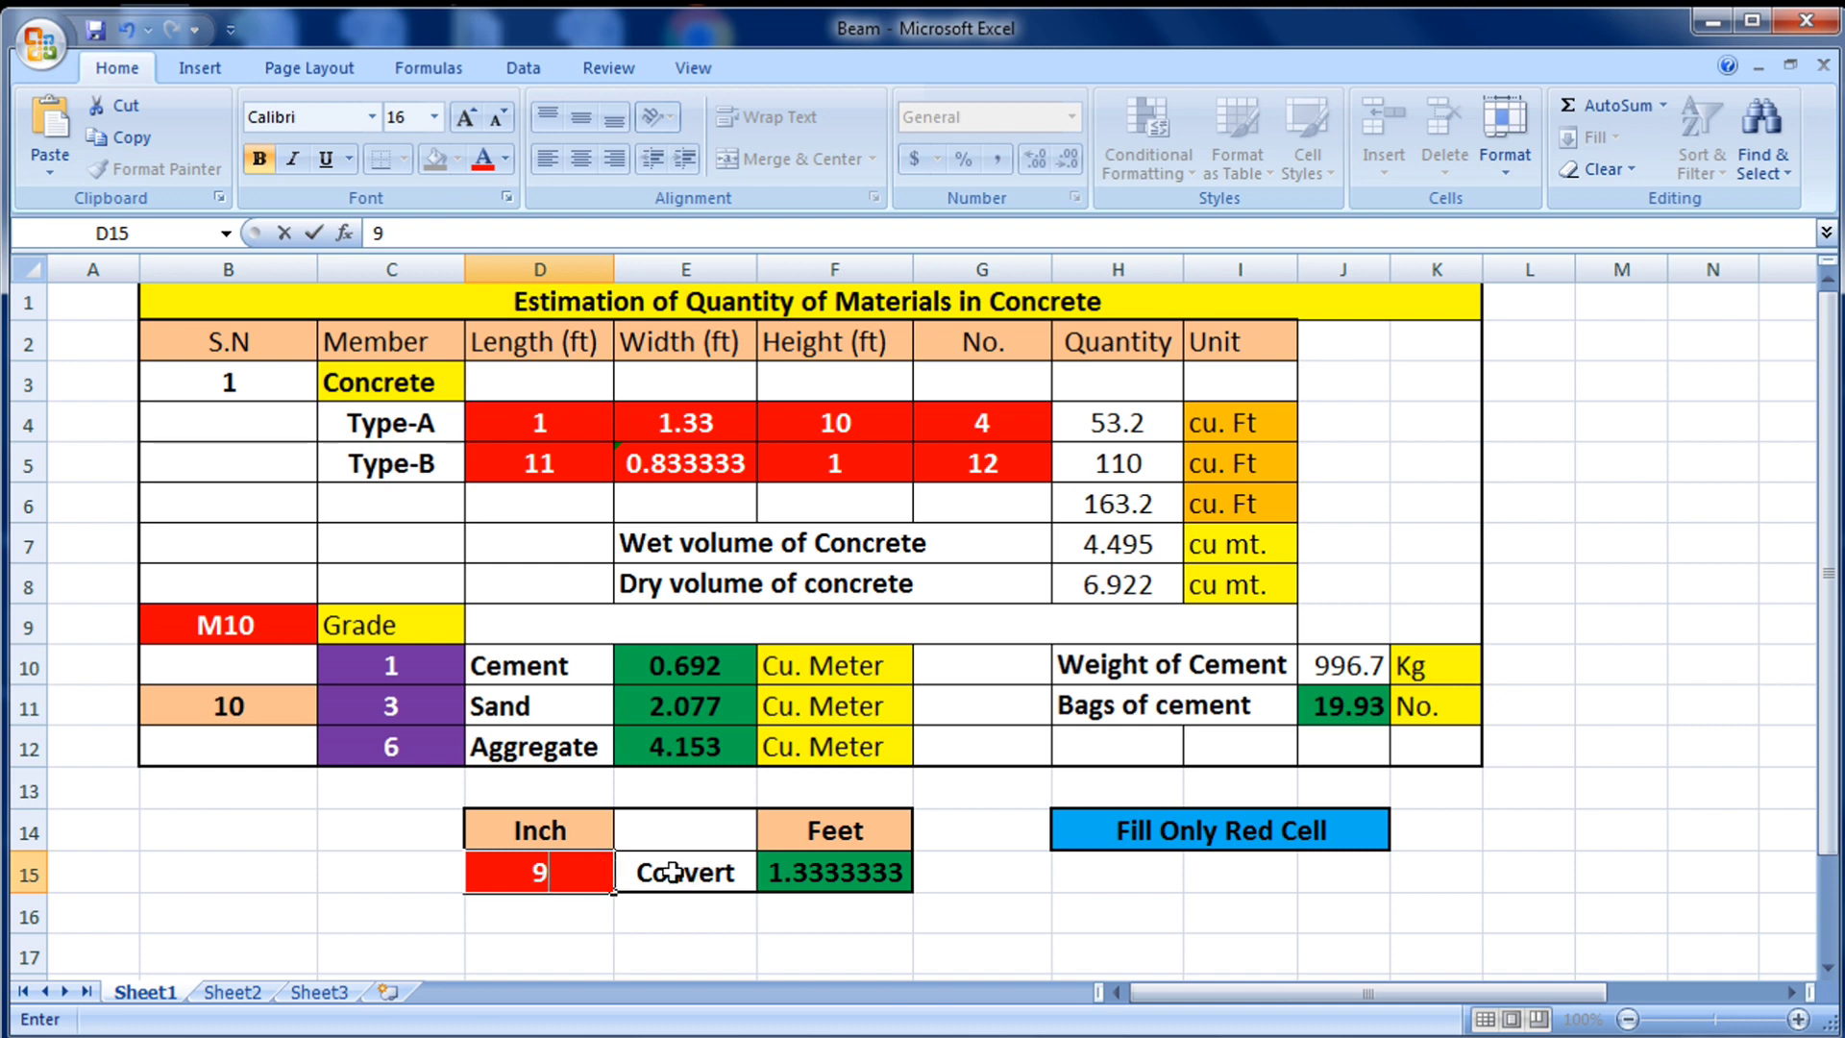
{"action": "left_click", "coordinate": [675, 873]}
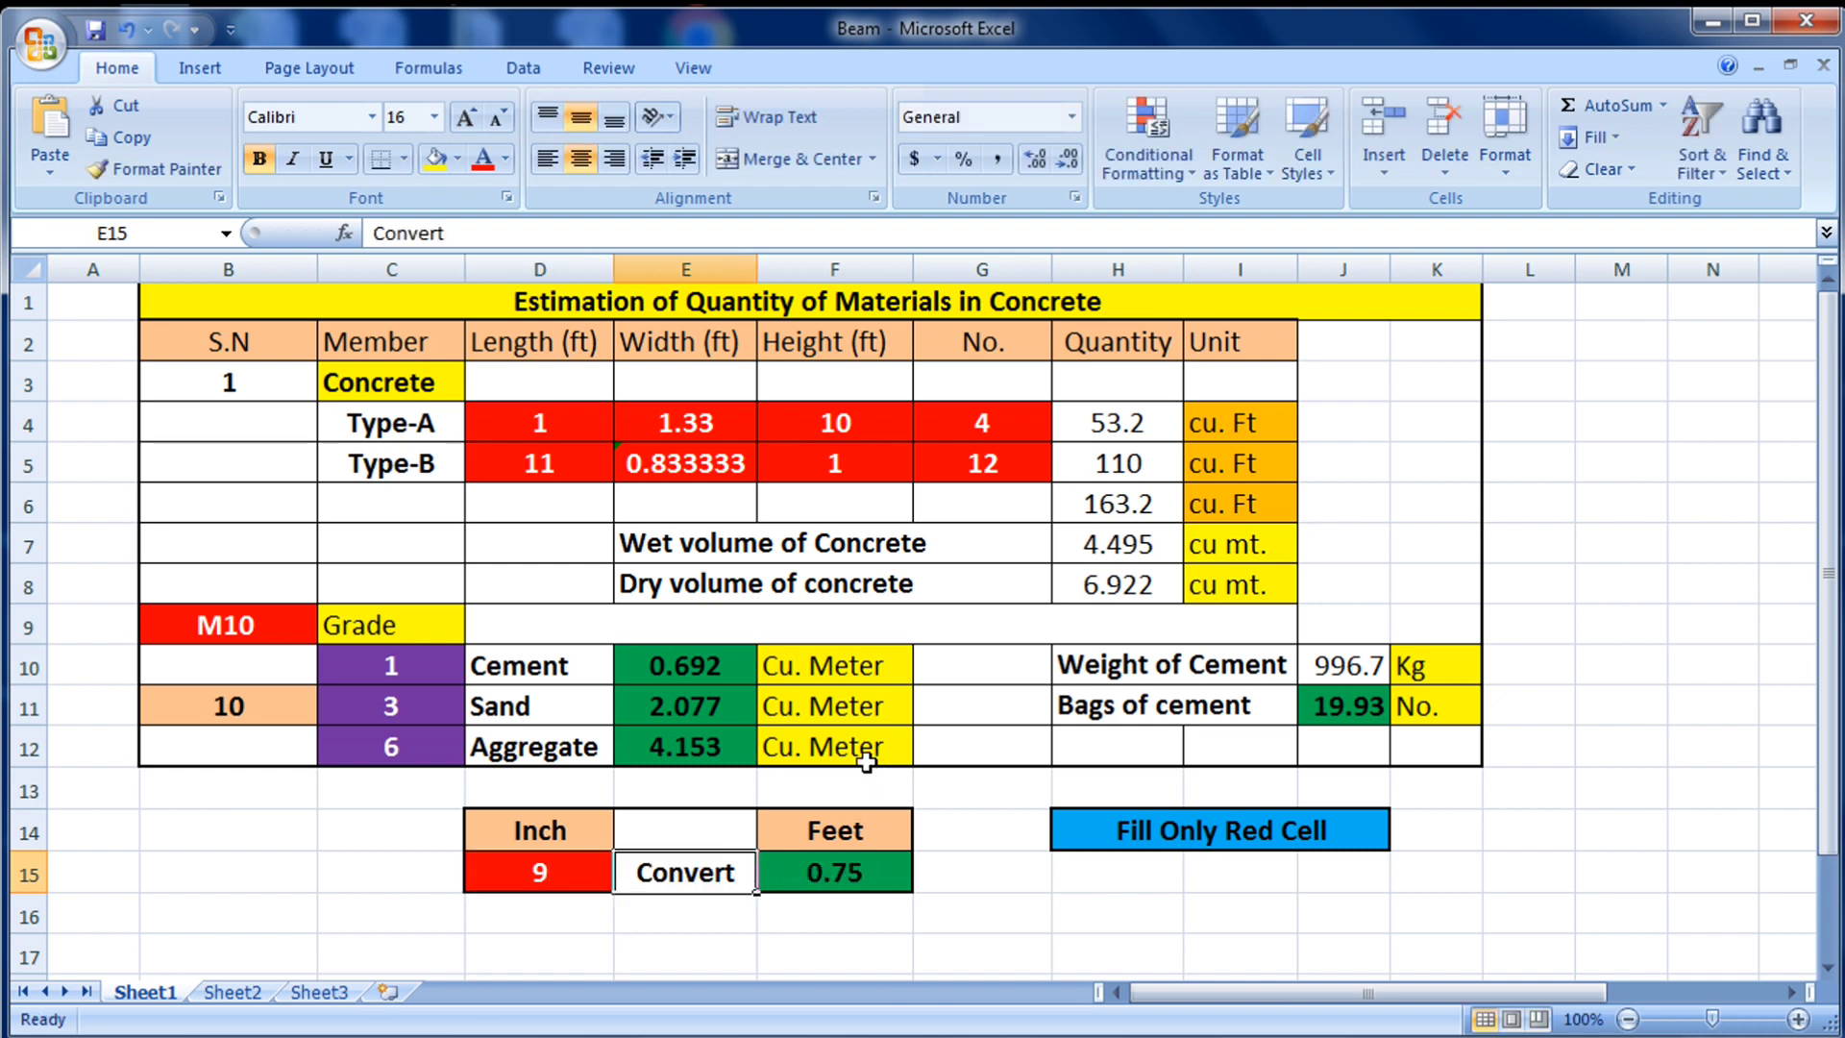
{"action": "left_click", "coordinate": [598, 460]}
{"action": "type", "text": "0"}
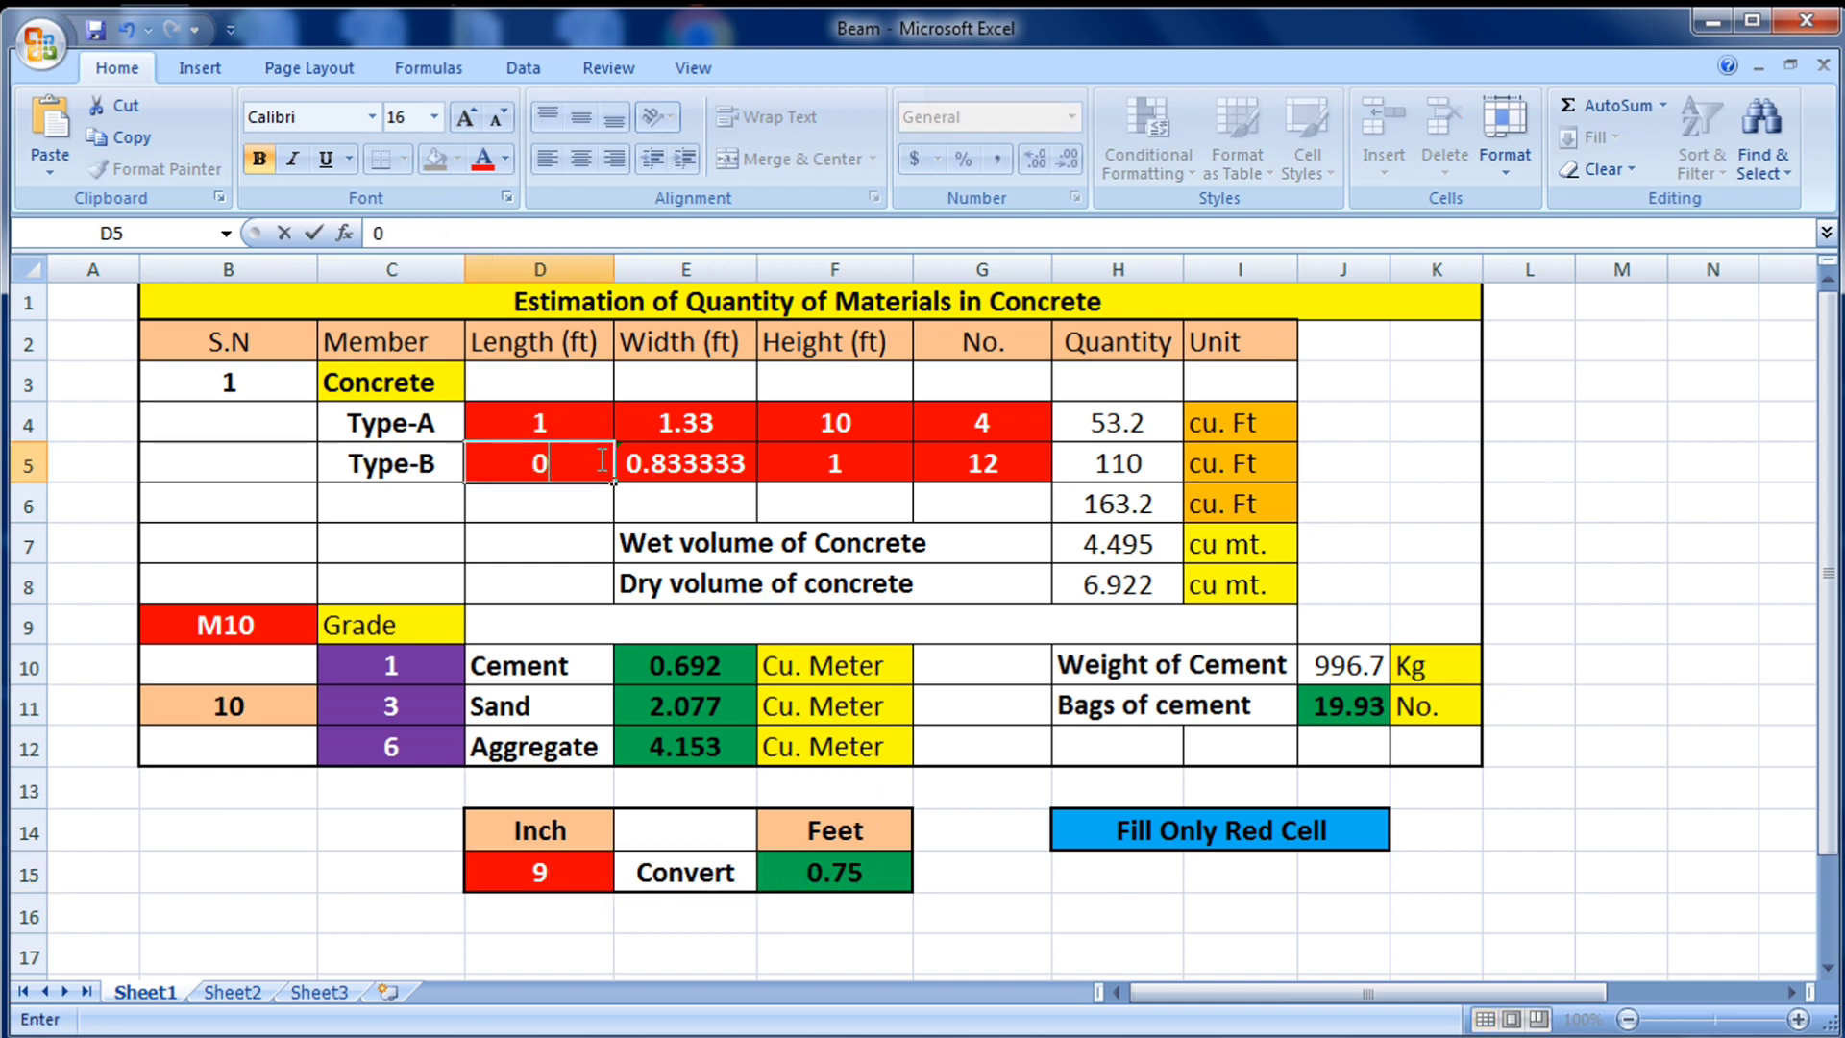
{"action": "type", "text": ".75"}
{"action": "left_click", "coordinate": [678, 465]}
{"action": "type", "text": "0"}
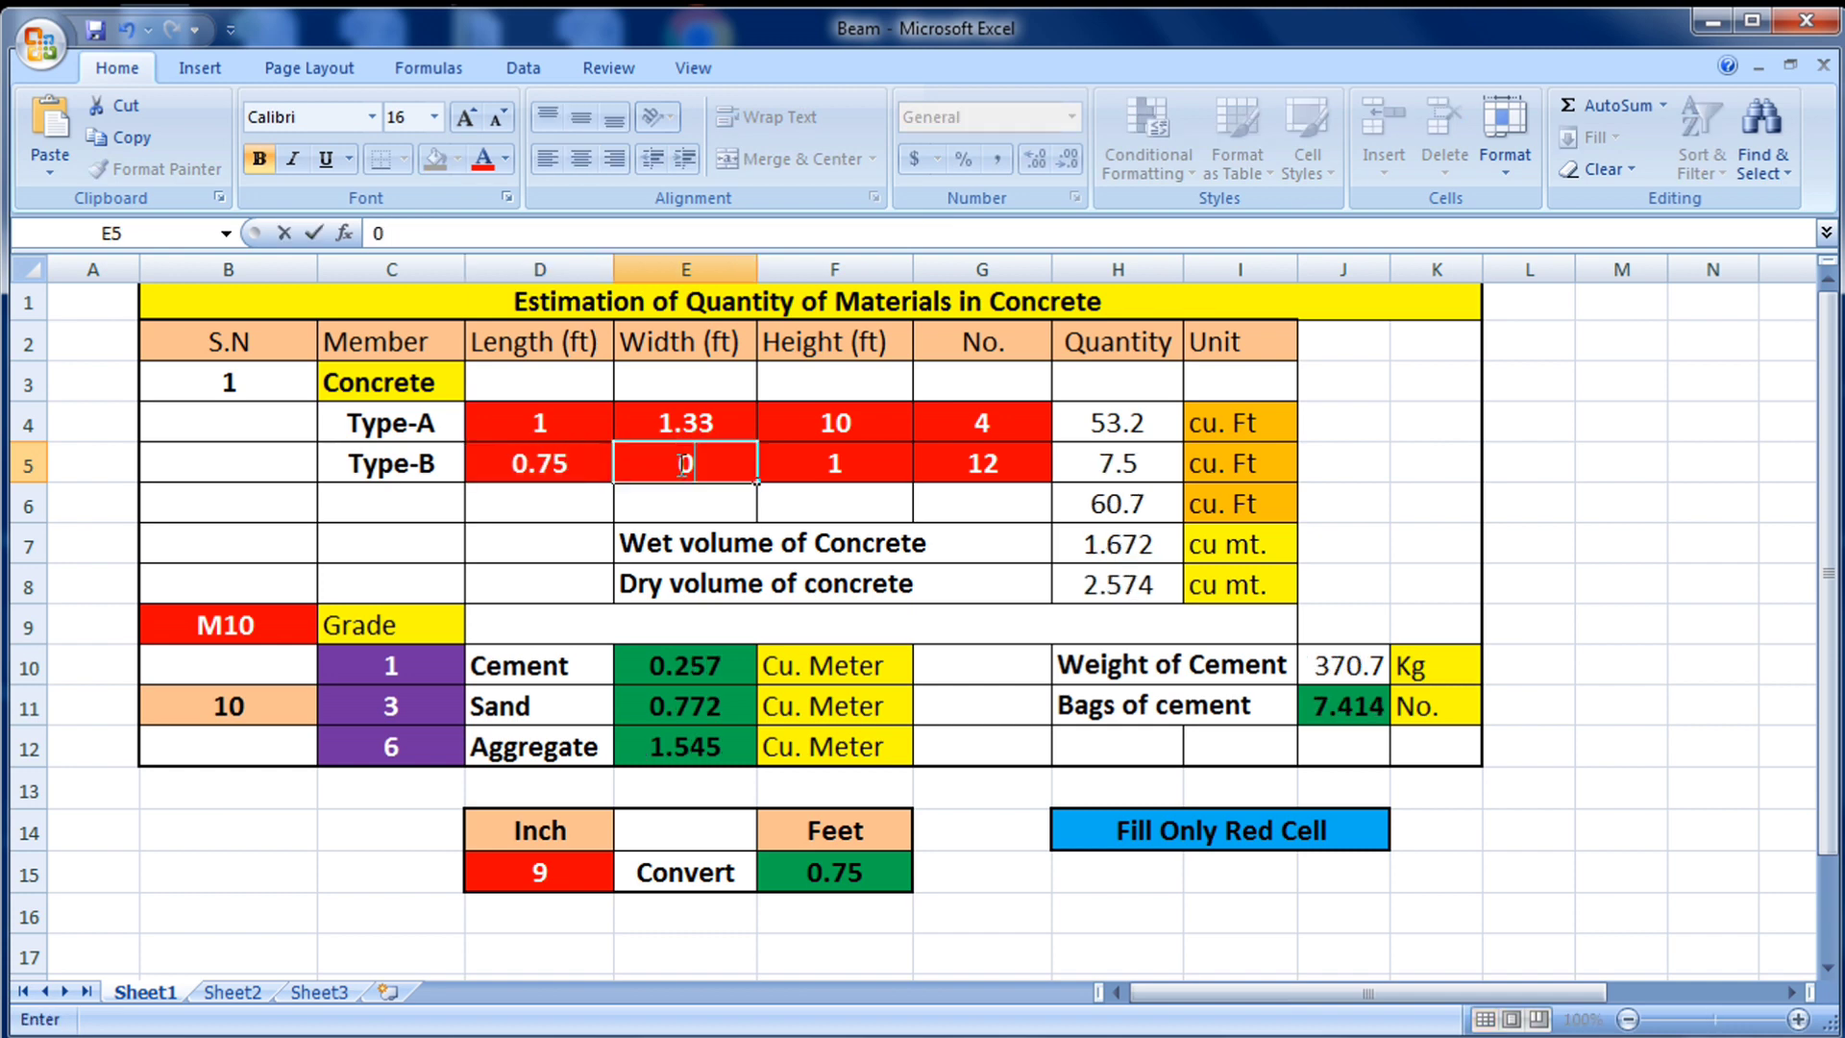
{"action": "type", "text": ".75"}
{"action": "left_click", "coordinate": [845, 475]}
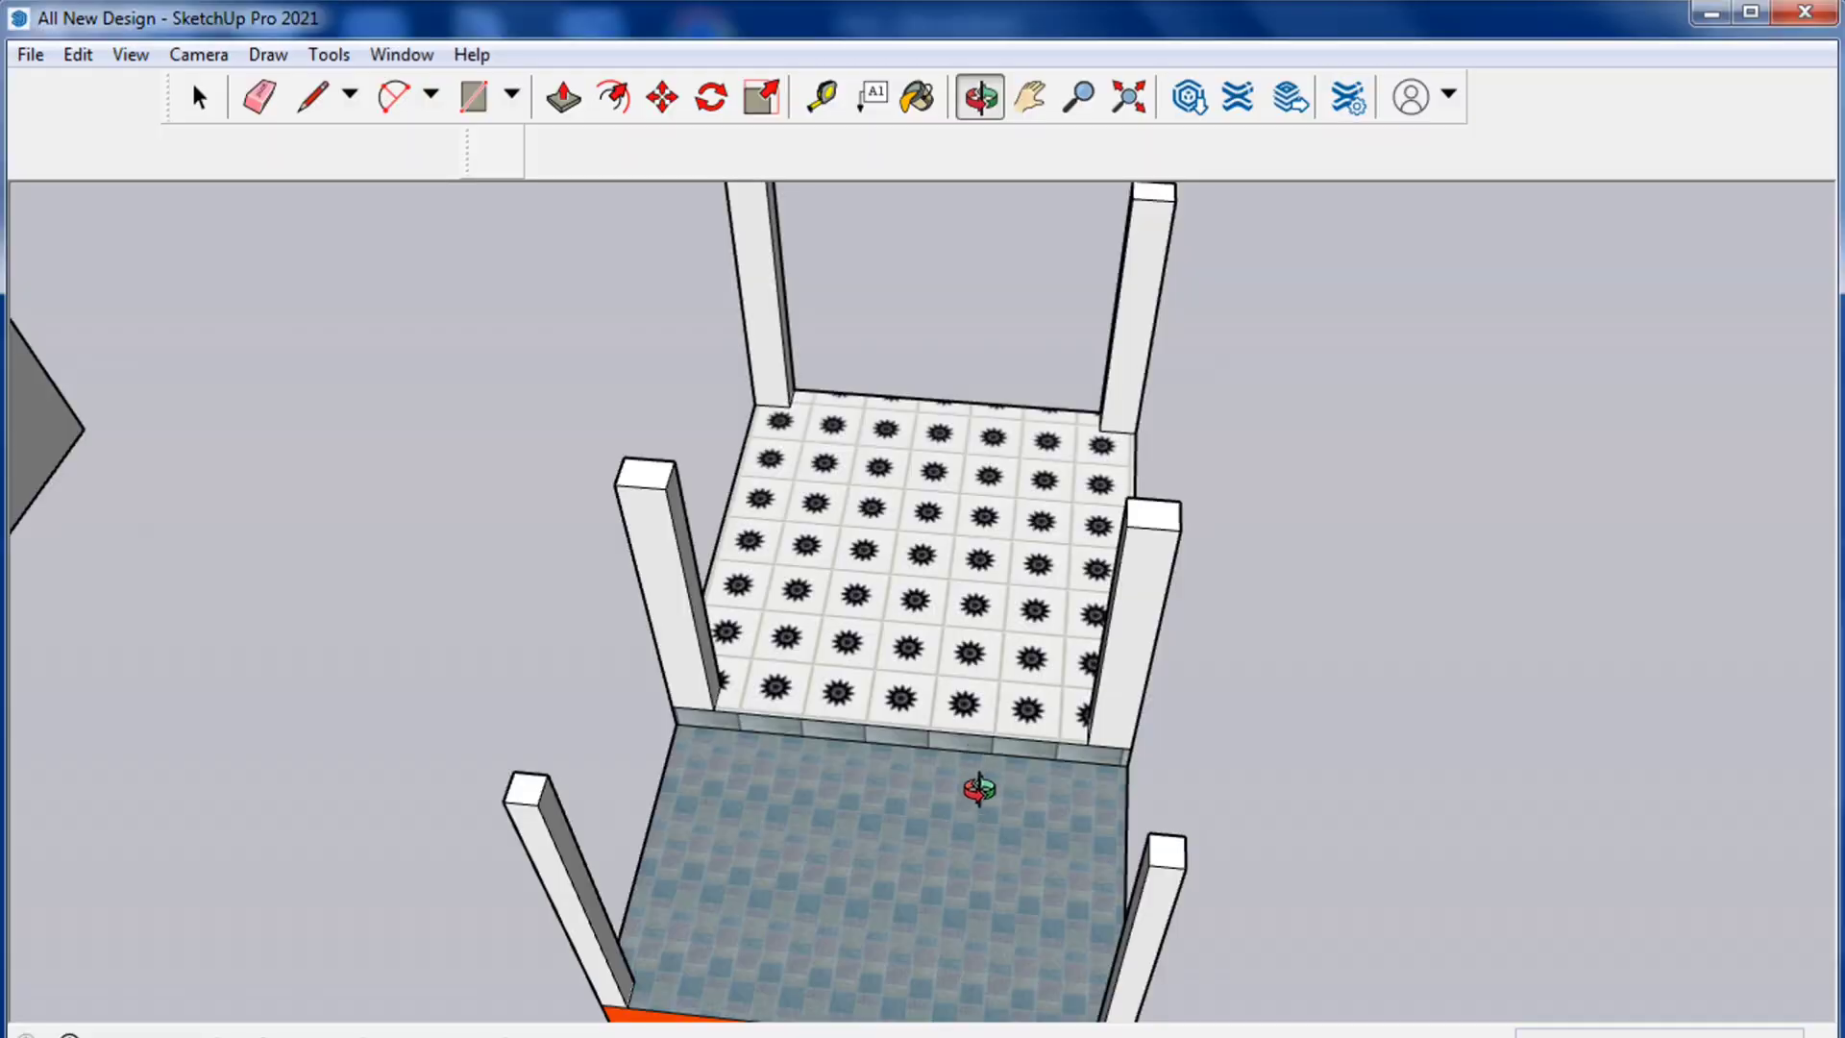
{"action": "mouse_move", "coordinate": [976, 783]}
{"action": "left_mouse_down"}
{"action": "mouse_move", "coordinate": [914, 651]}
{"action": "mouse_move", "coordinate": [819, 906]}
{"action": "mouse_move", "coordinate": [692, 811]}
{"action": "mouse_move", "coordinate": [663, 420]}
{"action": "left_mouse_up"}
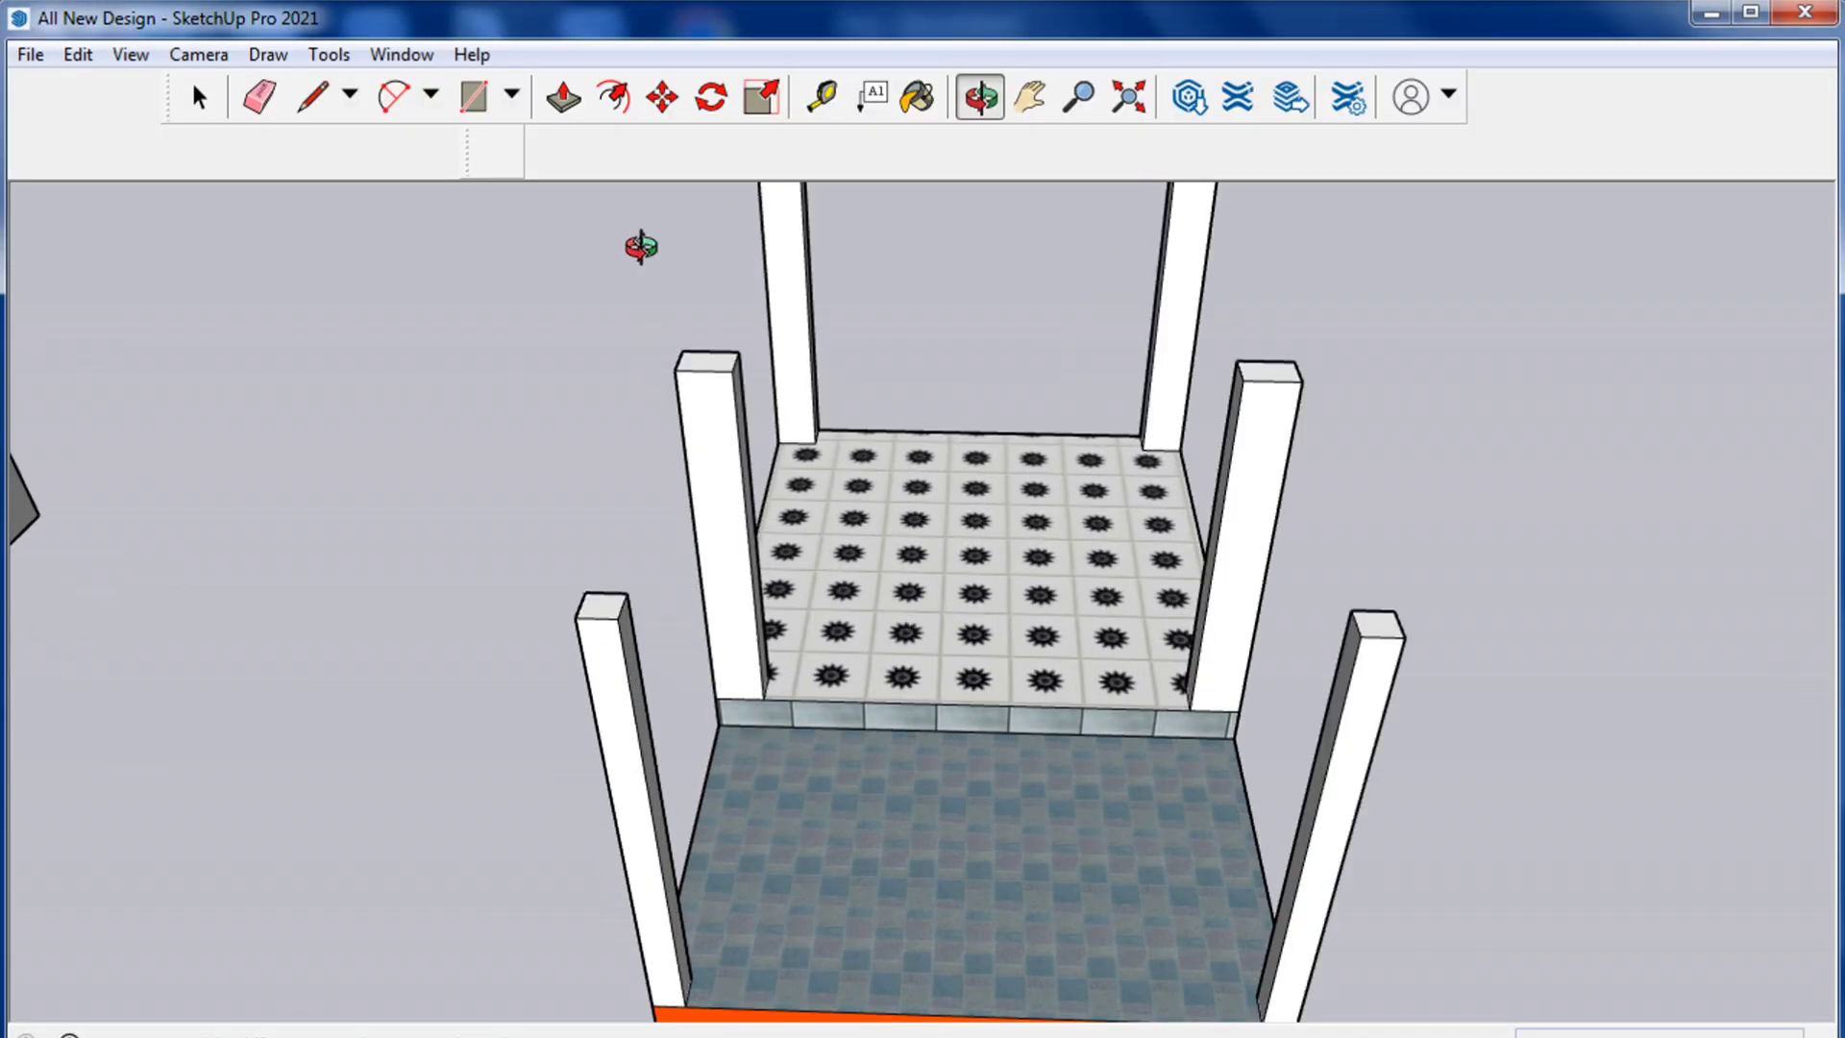
{"action": "left_click_drag", "start_coordinate": [638, 247], "coordinate": [804, 361]}
{"action": "left_click", "coordinate": [820, 96]}
{"action": "scroll", "coordinate": [701, 465], "scroll_direction": "up", "scroll_amount": 2}
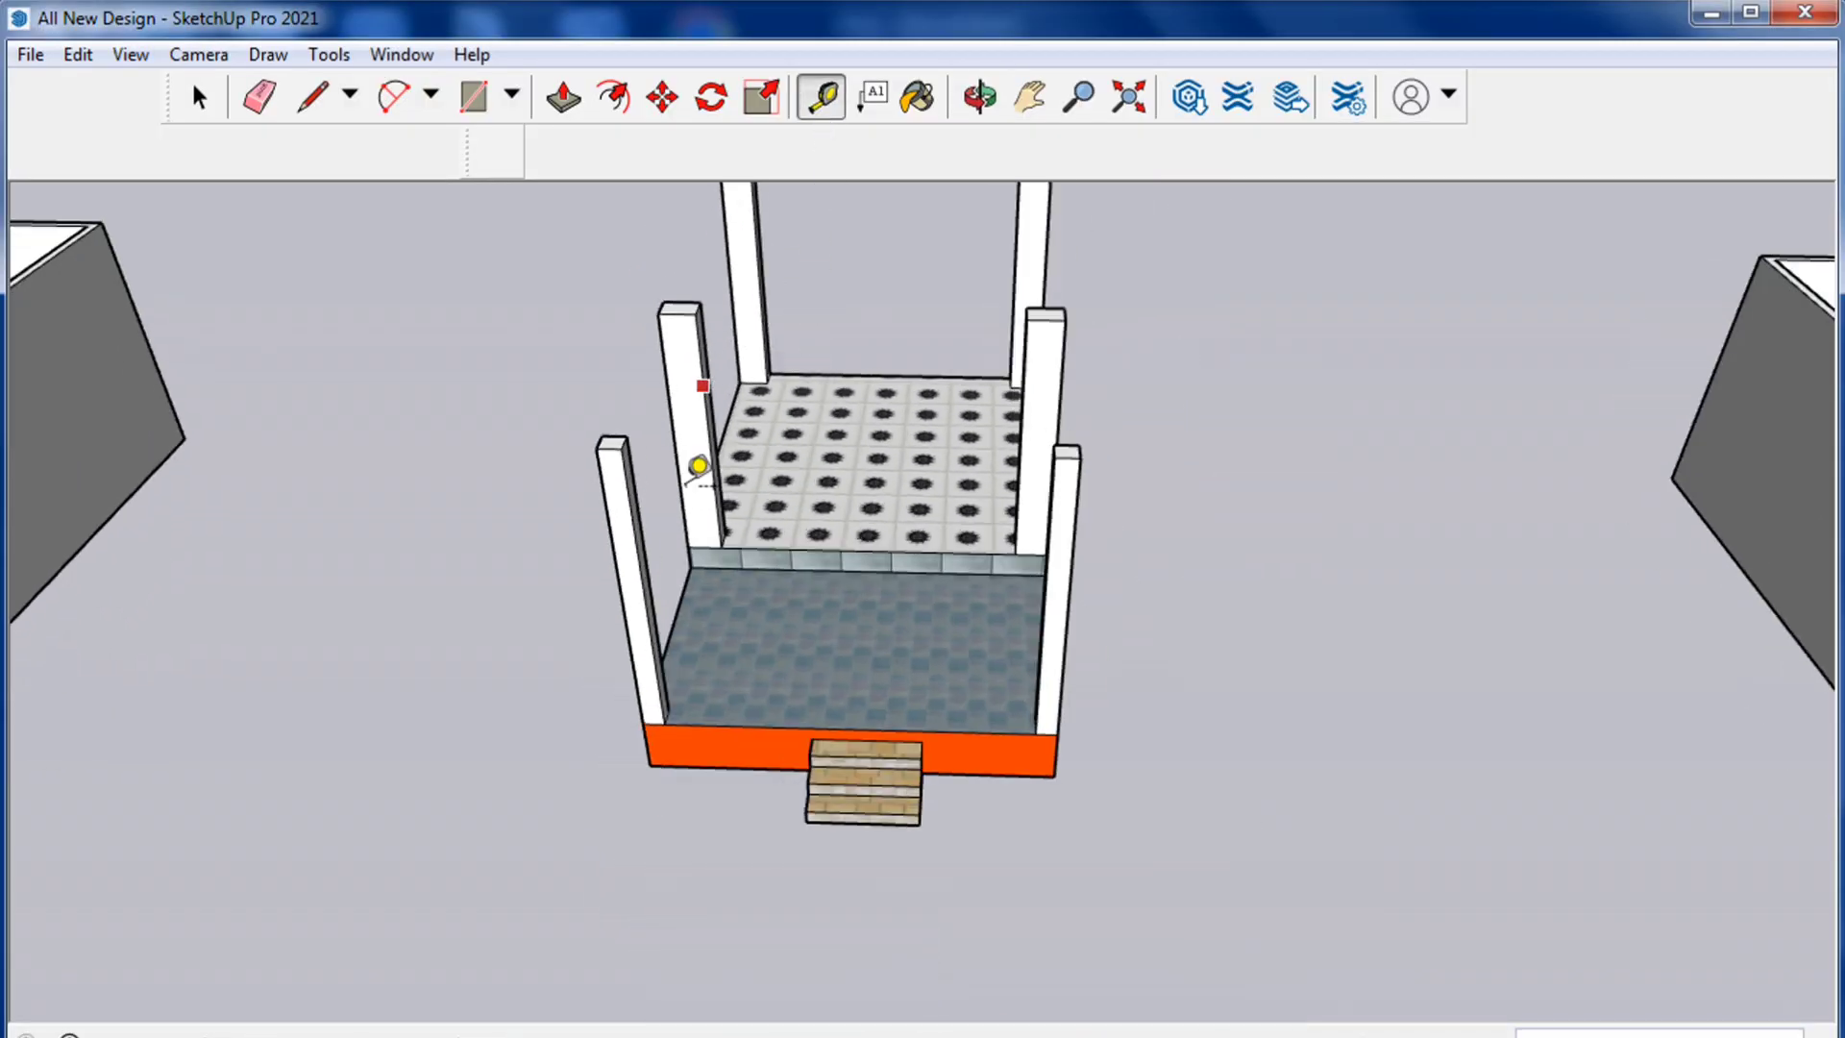
{"action": "scroll", "coordinate": [693, 706], "scroll_direction": "up", "scroll_amount": 2}
{"action": "scroll", "coordinate": [693, 706], "scroll_direction": "up", "scroll_amount": 1}
{"action": "left_click", "coordinate": [655, 792]}
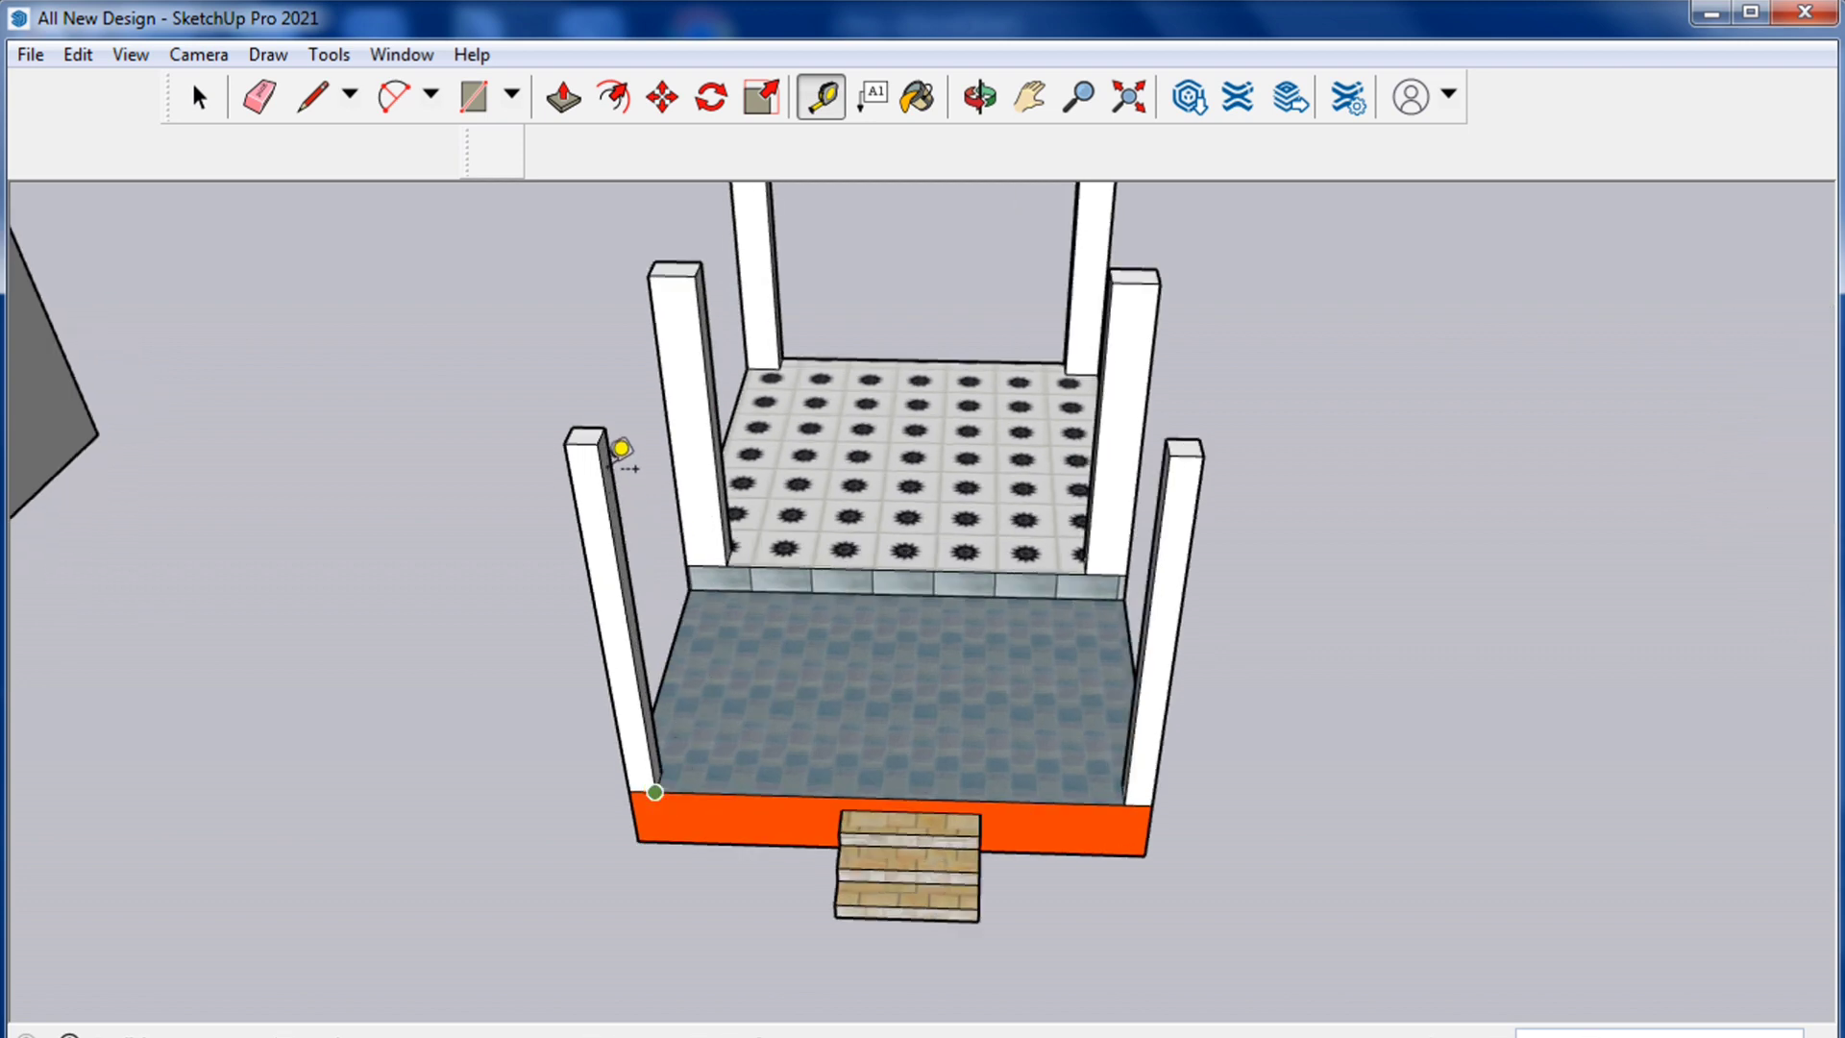
{"action": "left_click", "coordinate": [600, 440]}
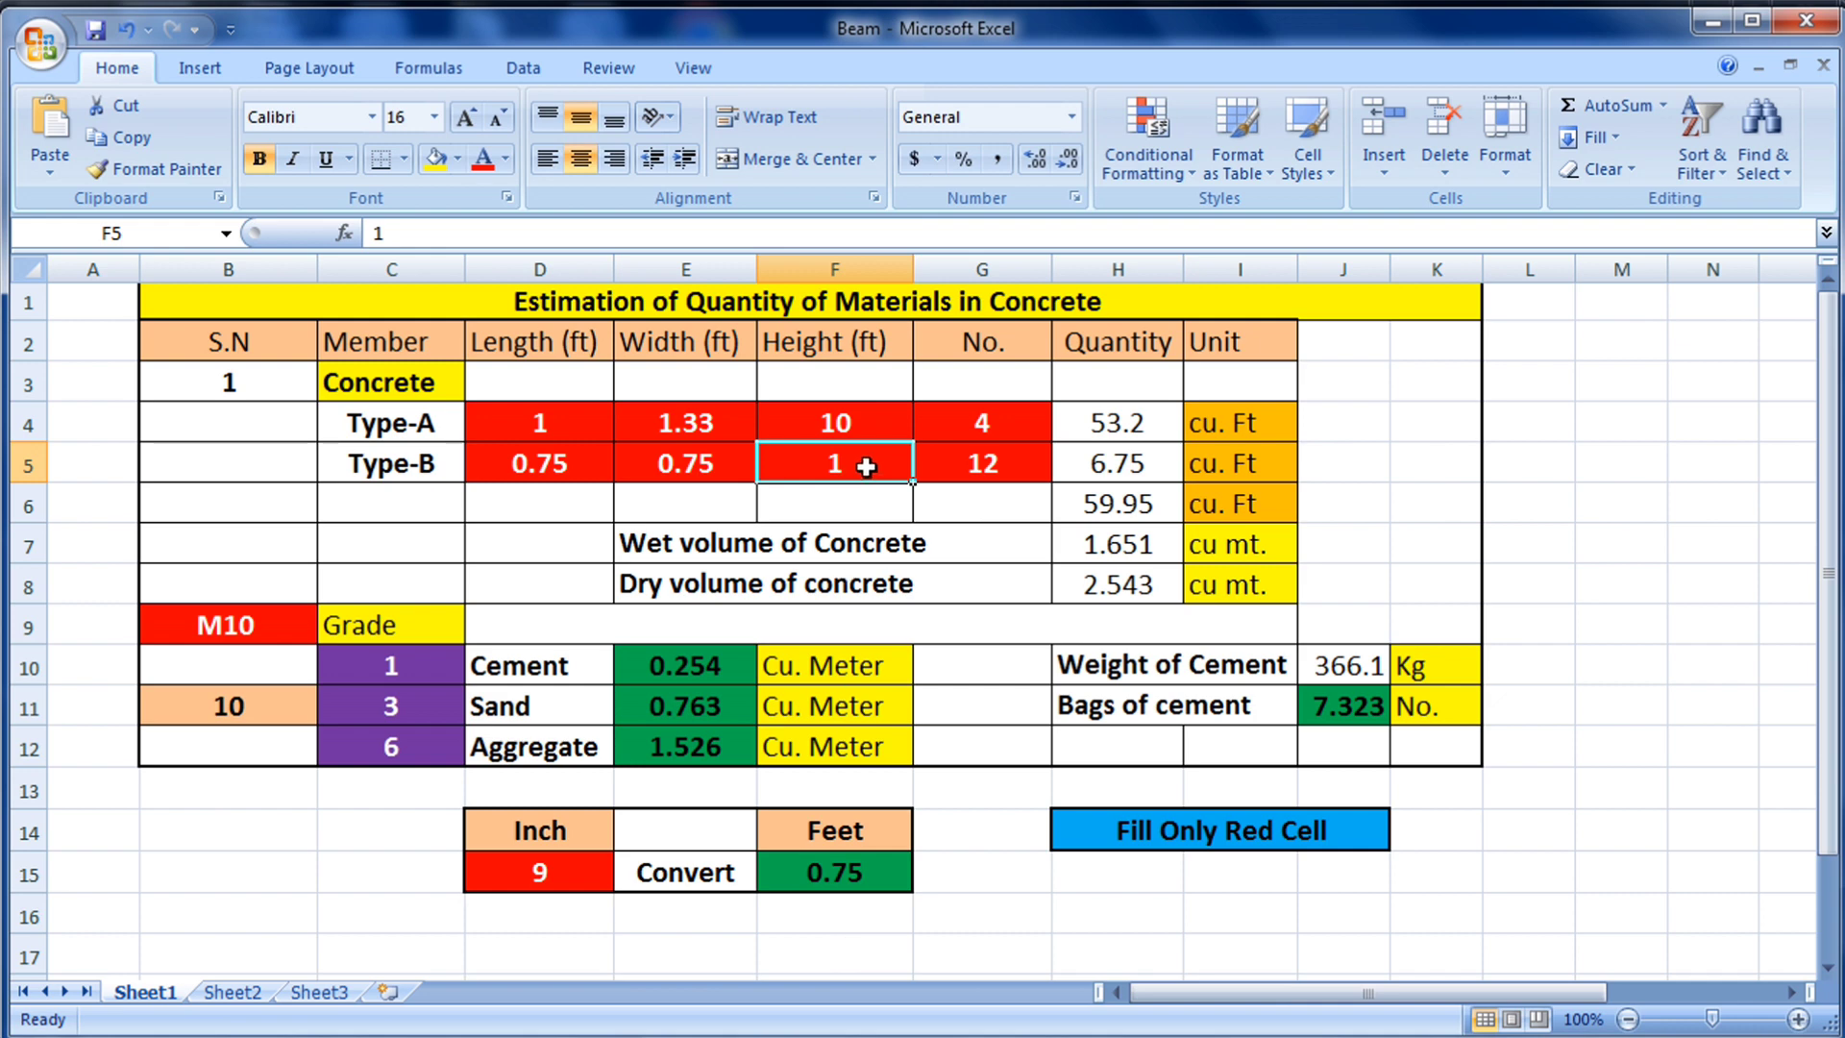
Enter 11 ft as the Type-B height in F5 and 2 as its count in G5
{"action": "type", "text": "1"}
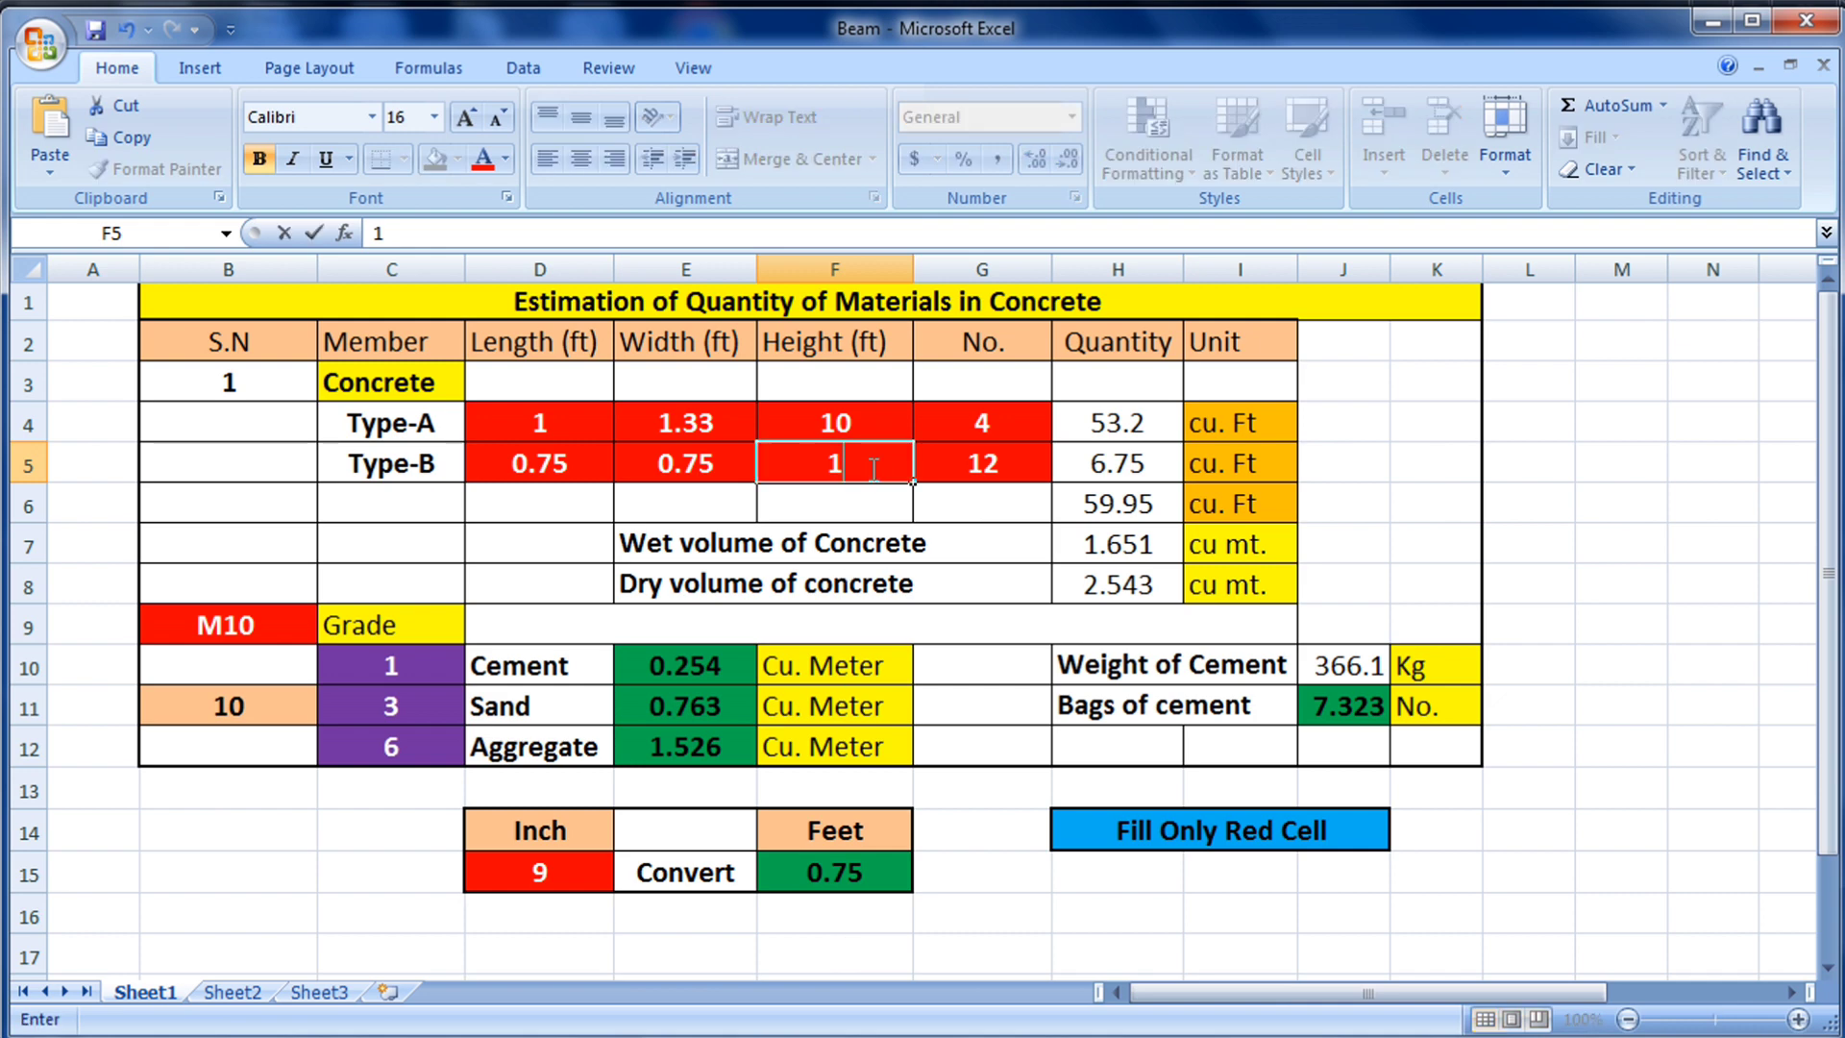
{"action": "type", "text": "1"}
{"action": "left_click", "coordinate": [954, 471]}
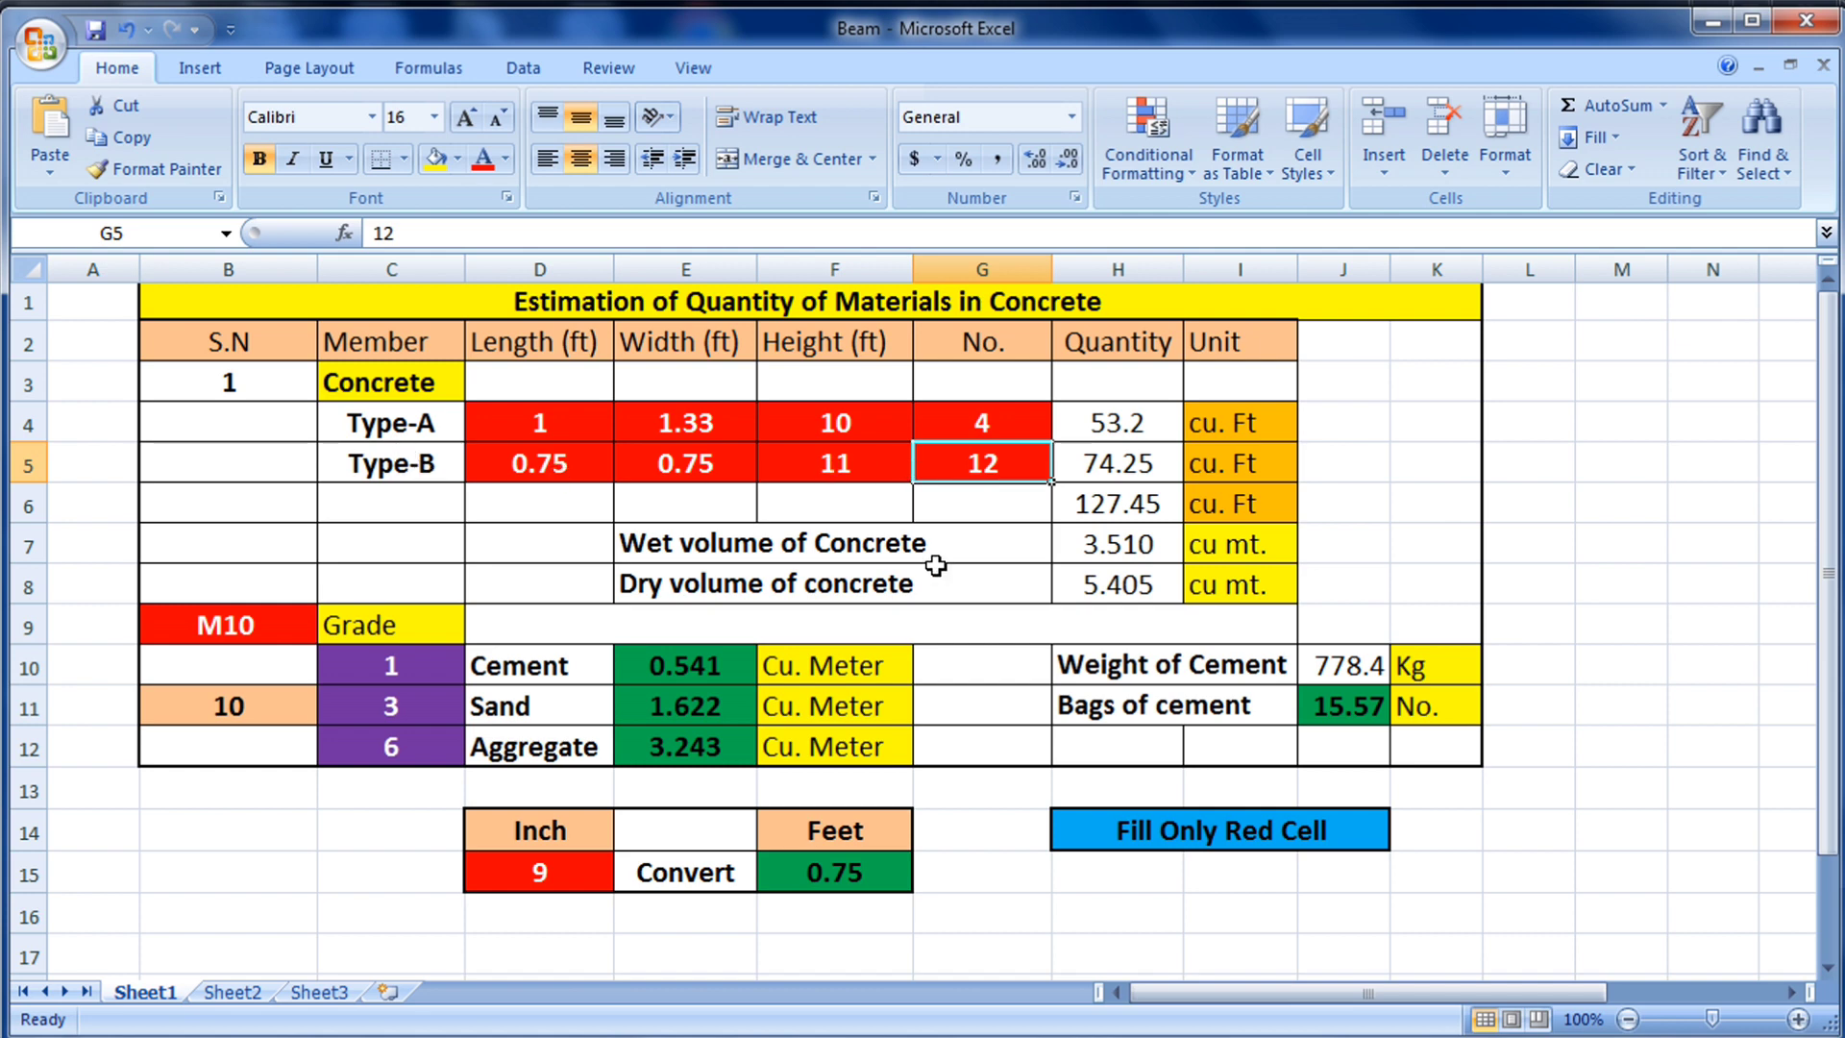
{"action": "type", "text": "2"}
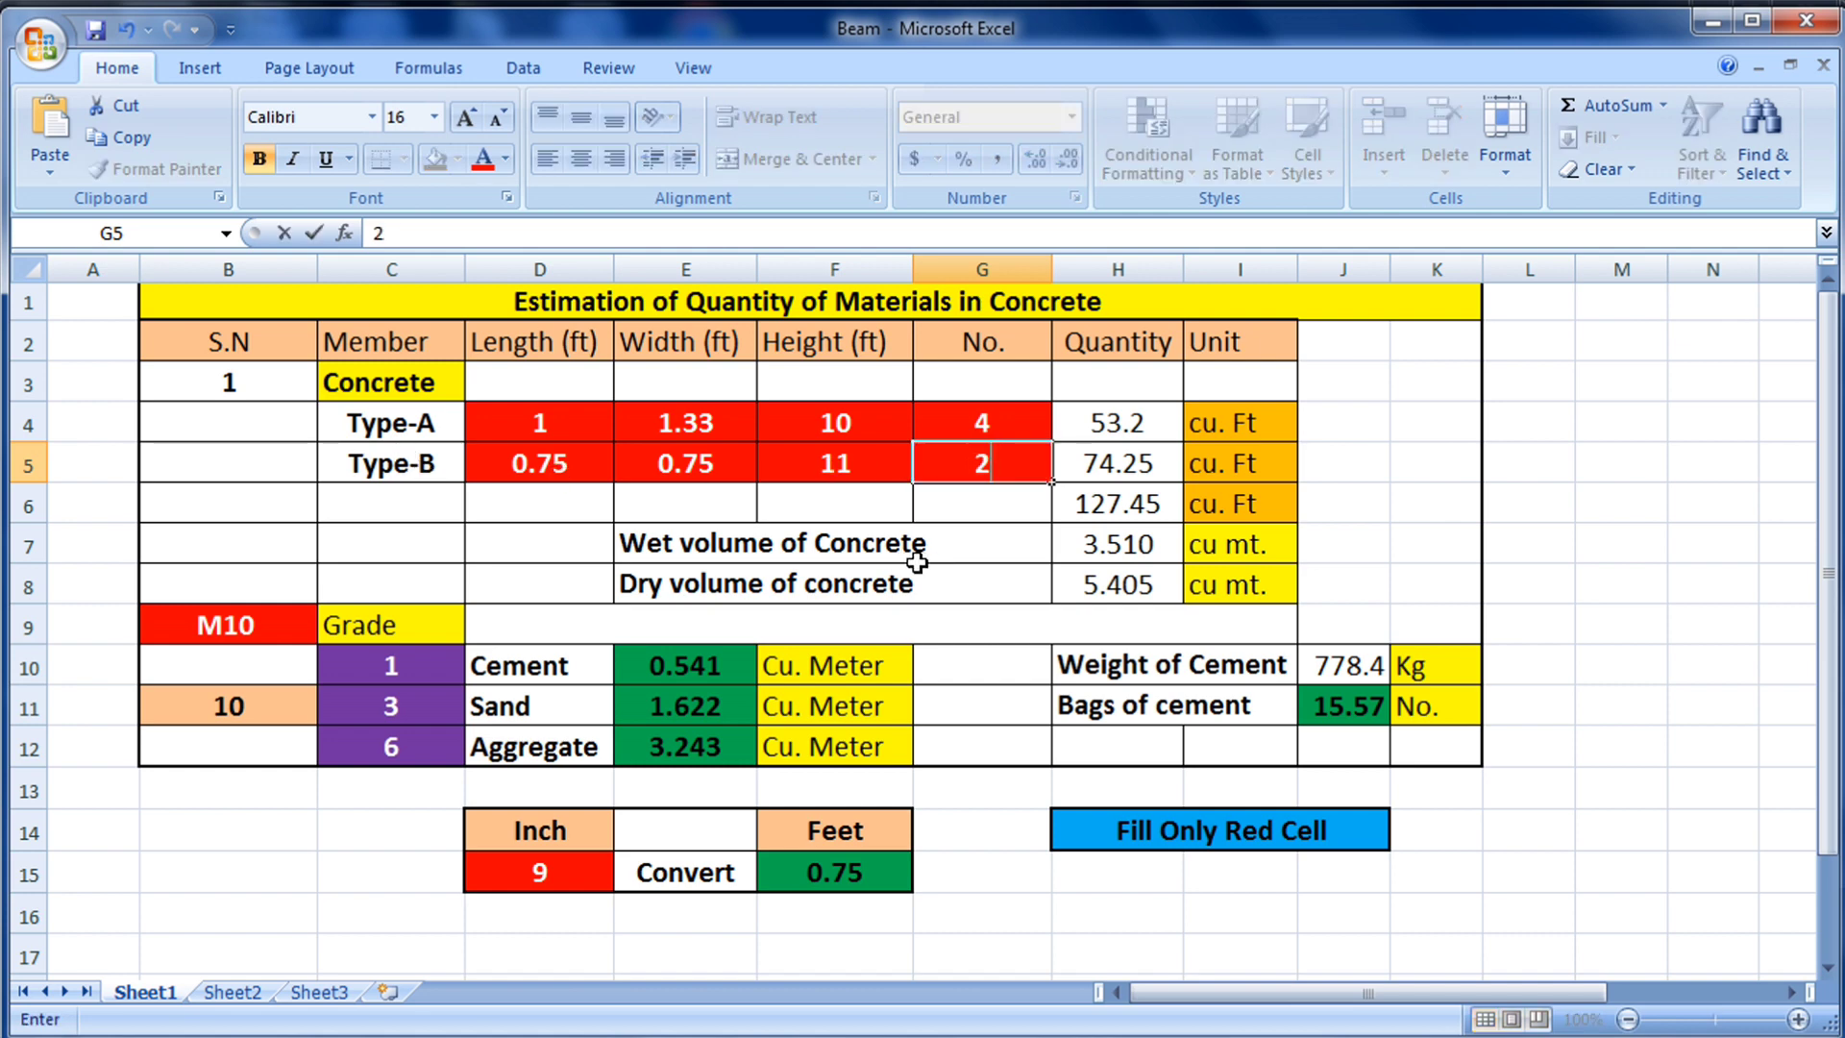
{"action": "left_click", "coordinate": [993, 498]}
Pick M15 from the concrete grade dropdown in B9 and check its cement ratio
{"action": "left_click", "coordinate": [240, 622]}
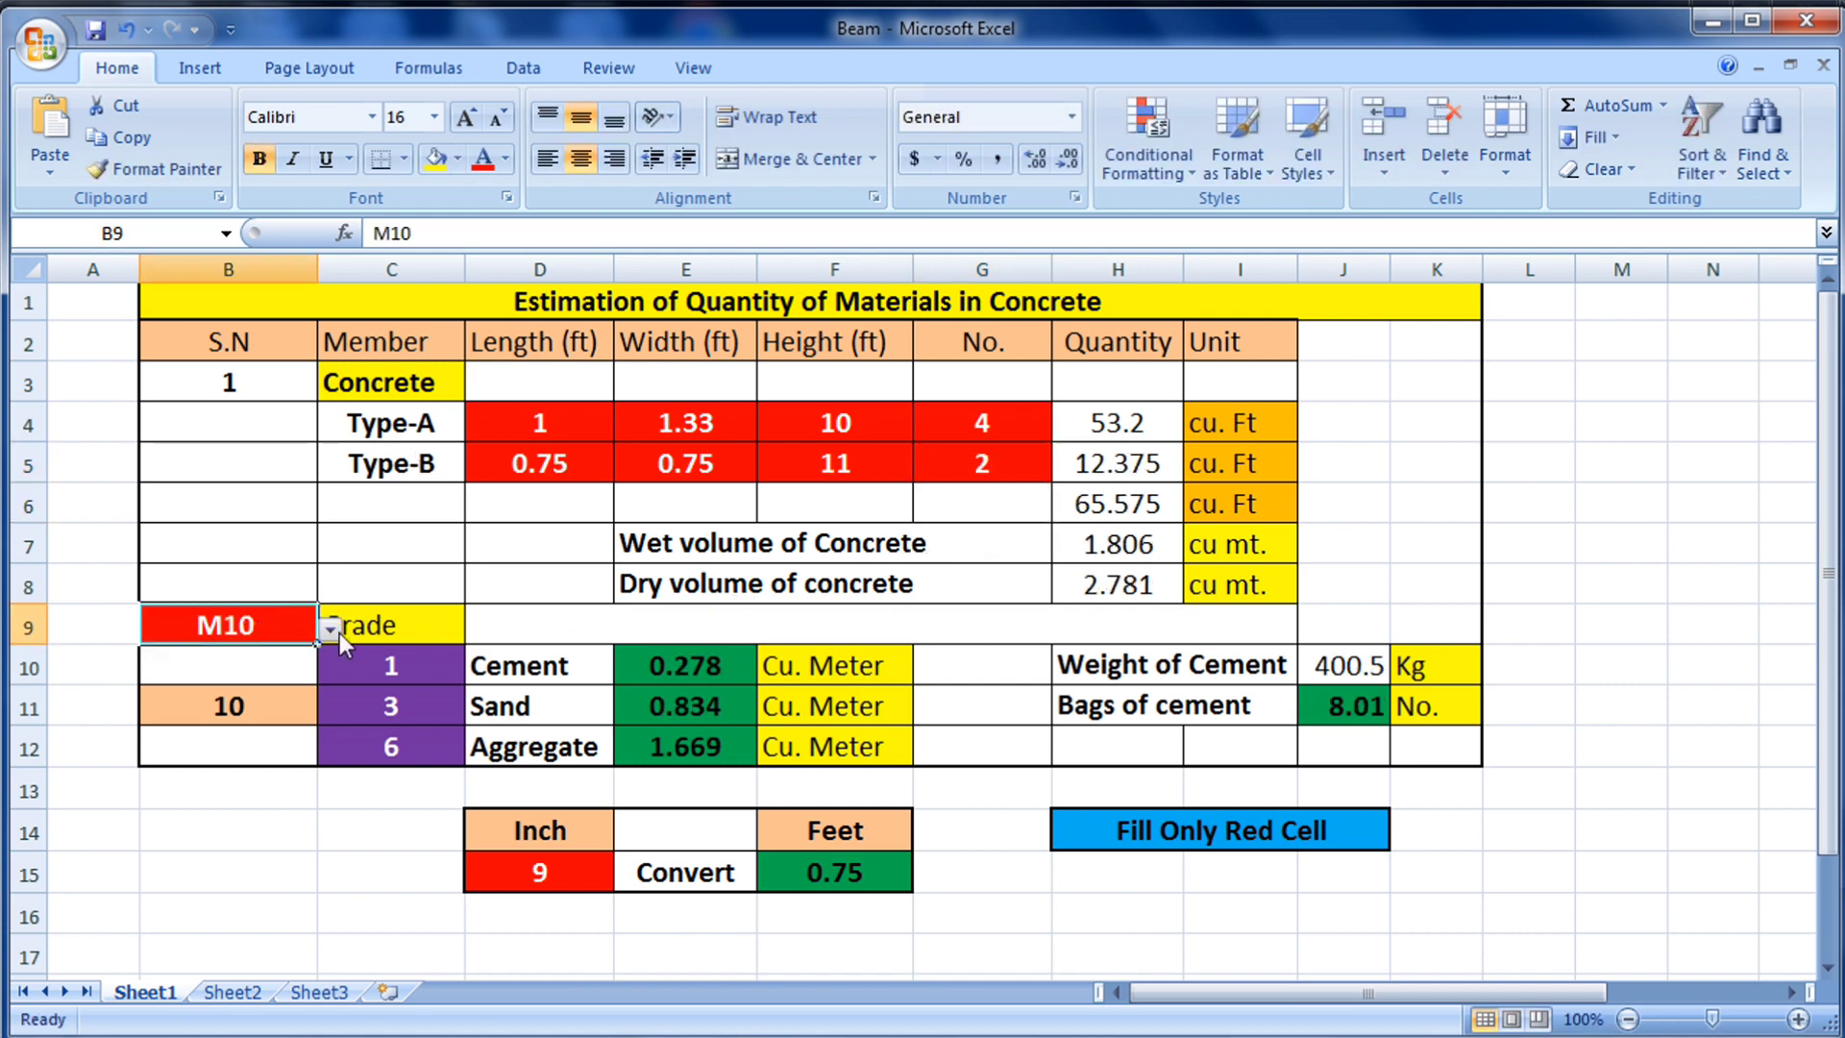
{"action": "left_click", "coordinate": [331, 629]}
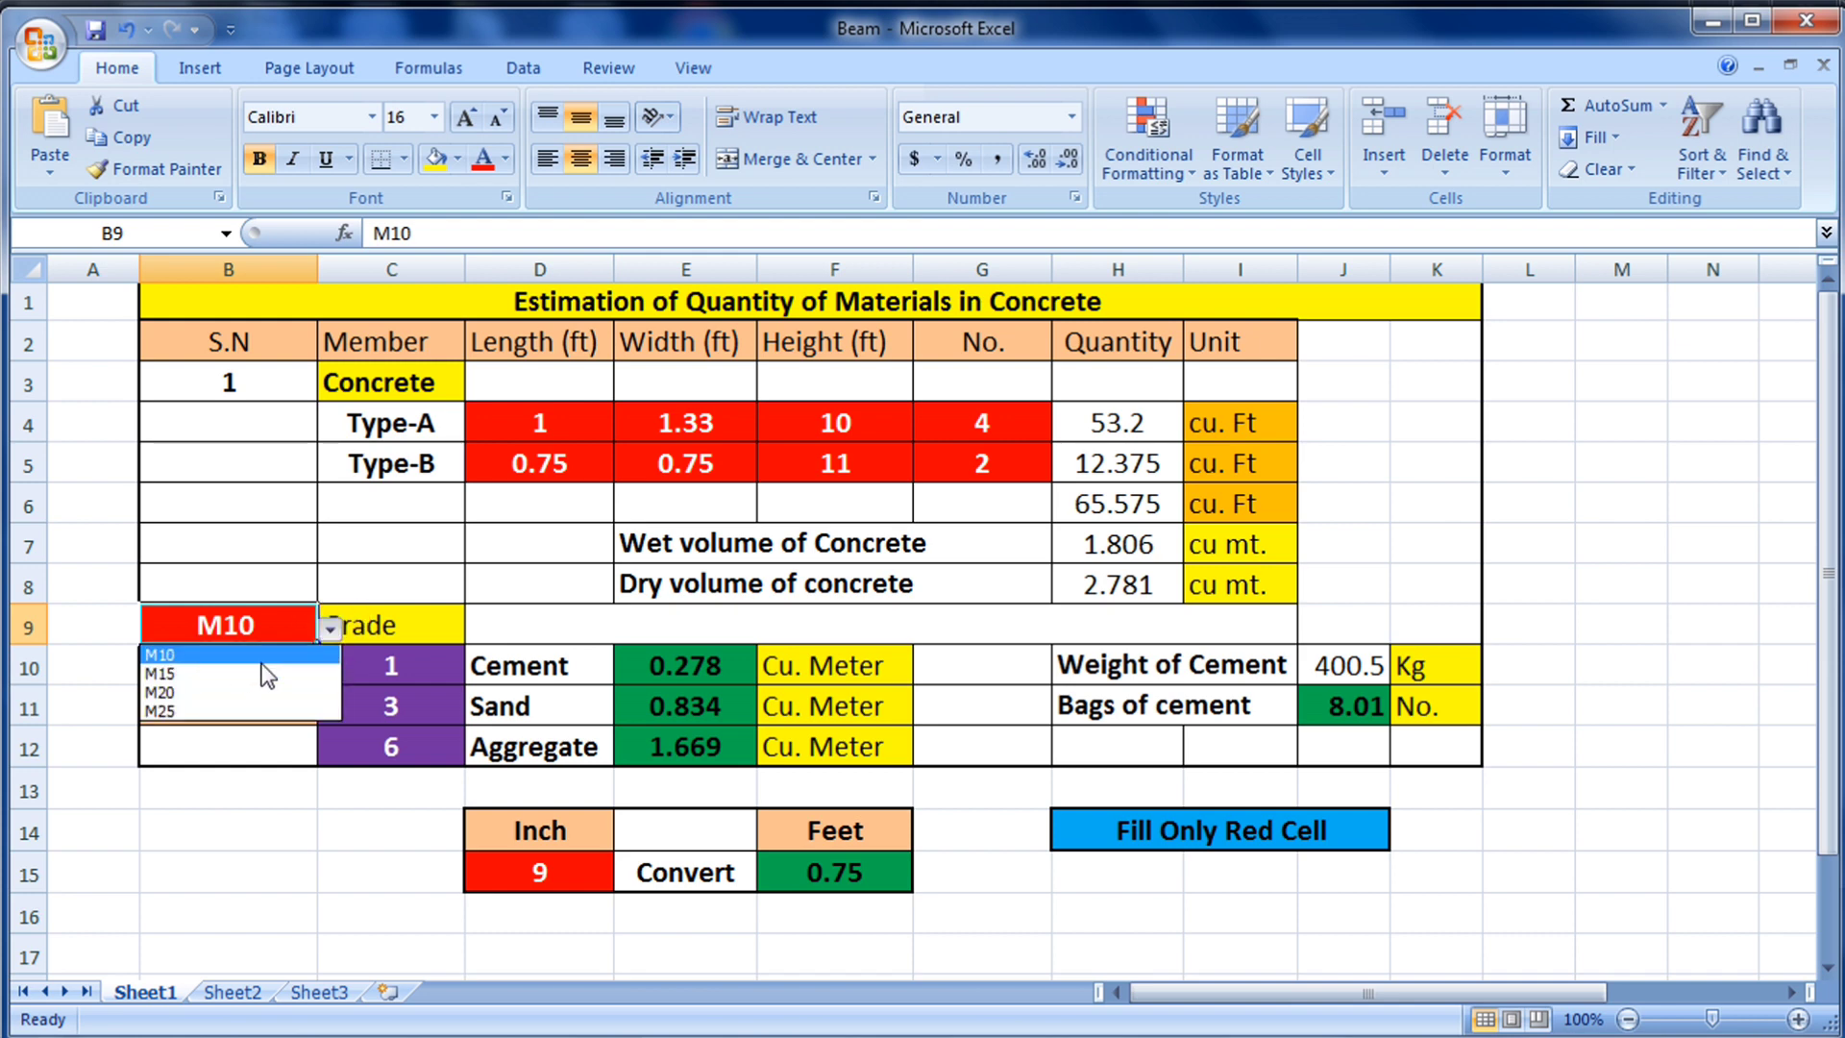
{"action": "left_click", "coordinate": [259, 673]}
{"action": "left_click", "coordinate": [331, 656]}
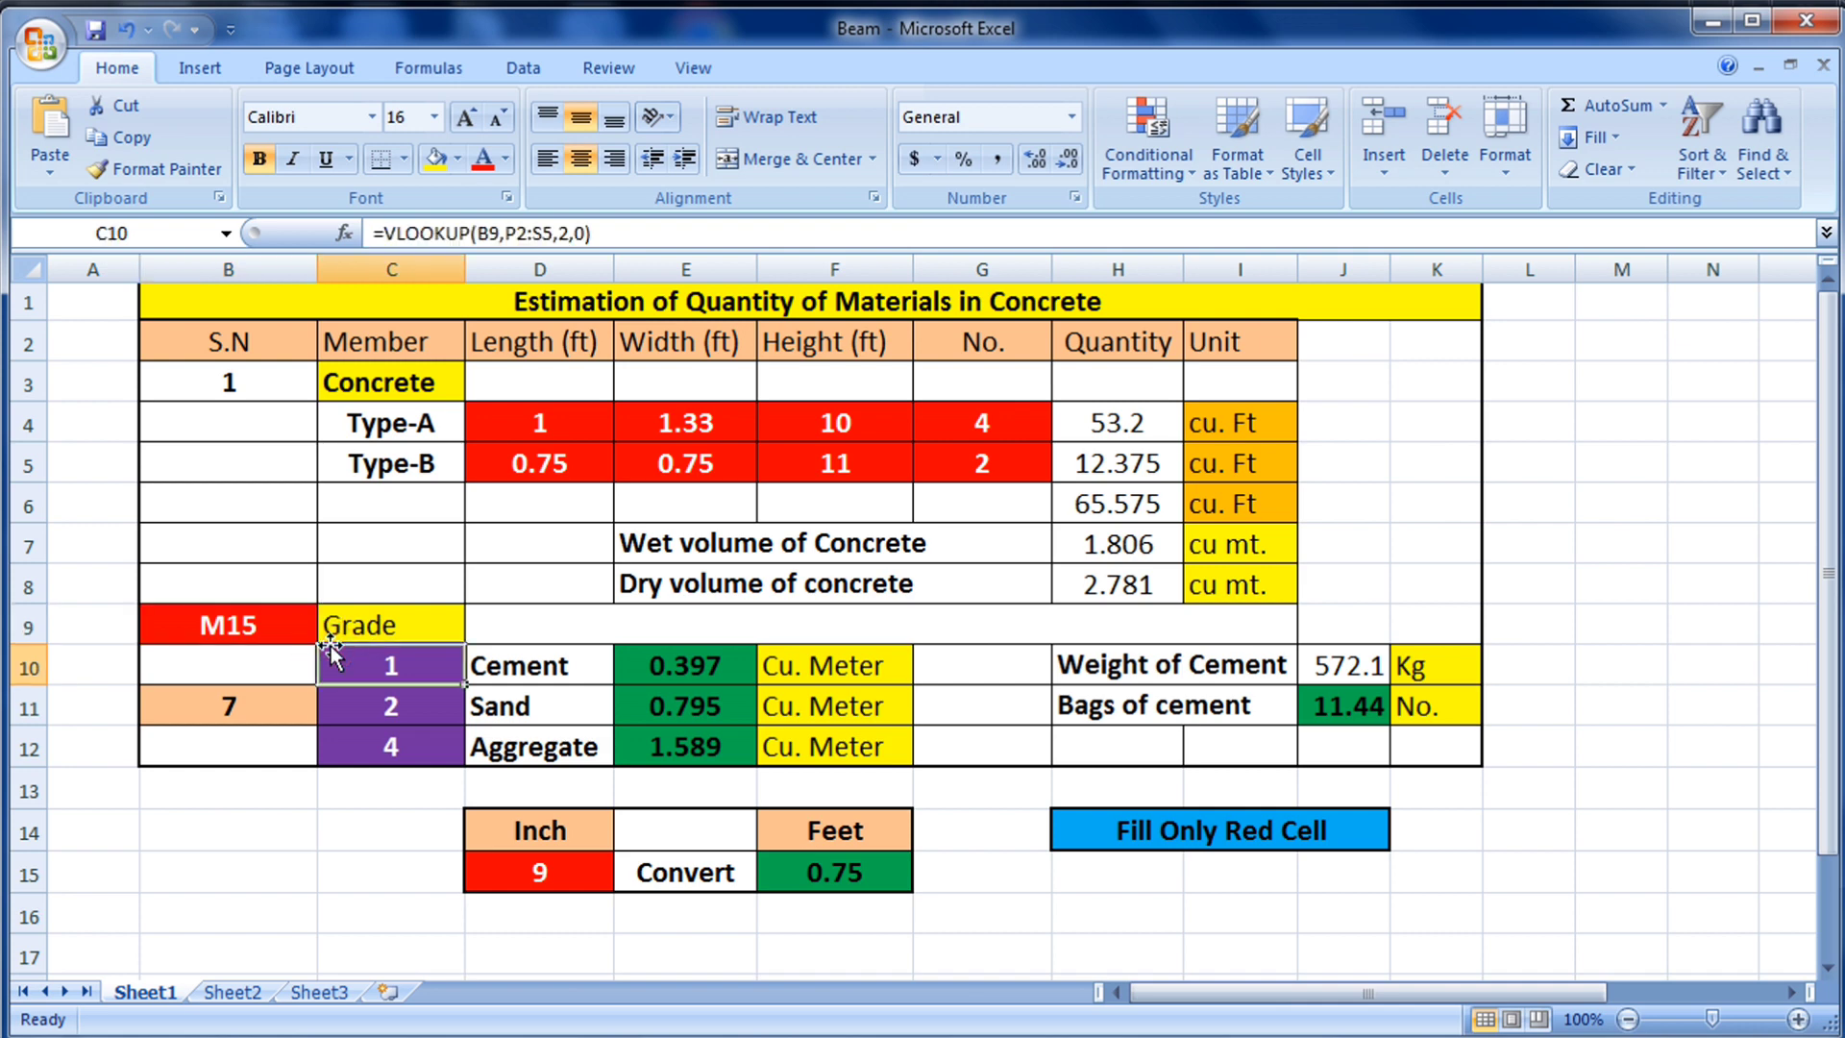
Switch the grade to M20 and review cement rising to 728.2 kg (14.56 bags)
{"action": "left_click", "coordinate": [332, 629]}
{"action": "key", "text": "Left"}
{"action": "left_click", "coordinate": [328, 630]}
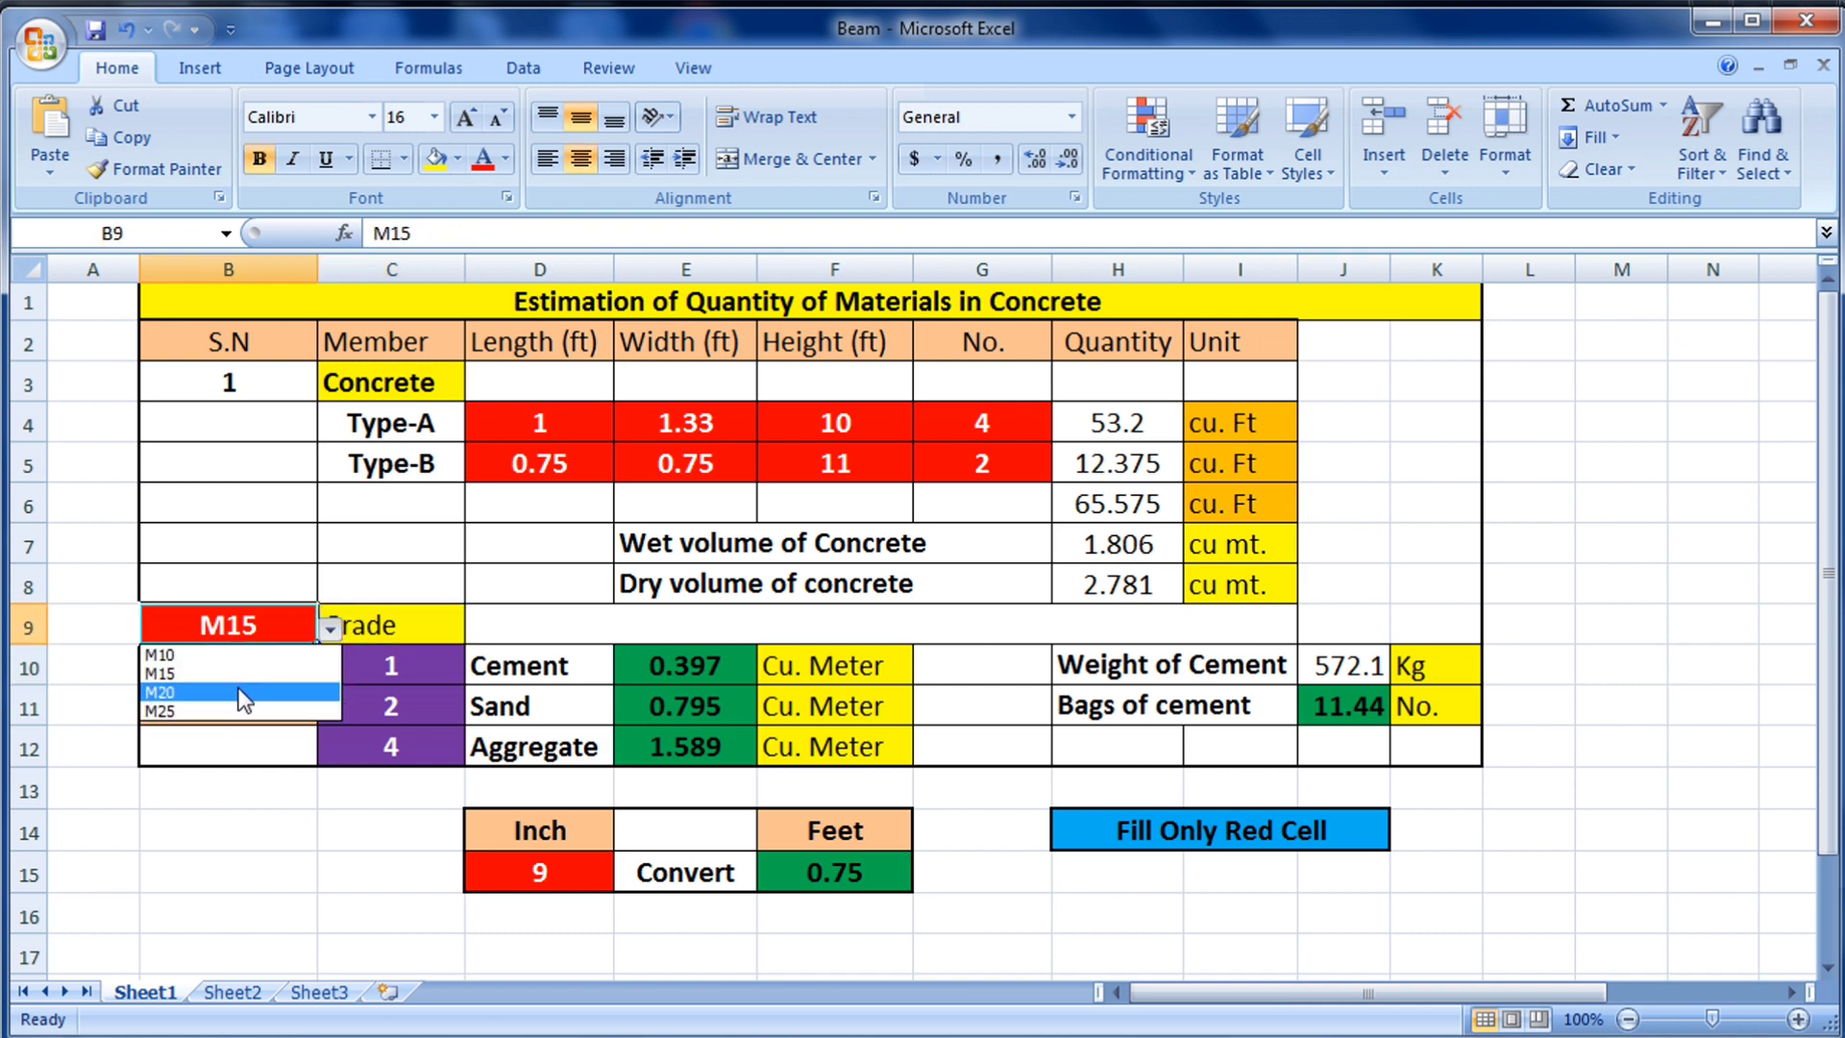
{"action": "left_click", "coordinate": [240, 693]}
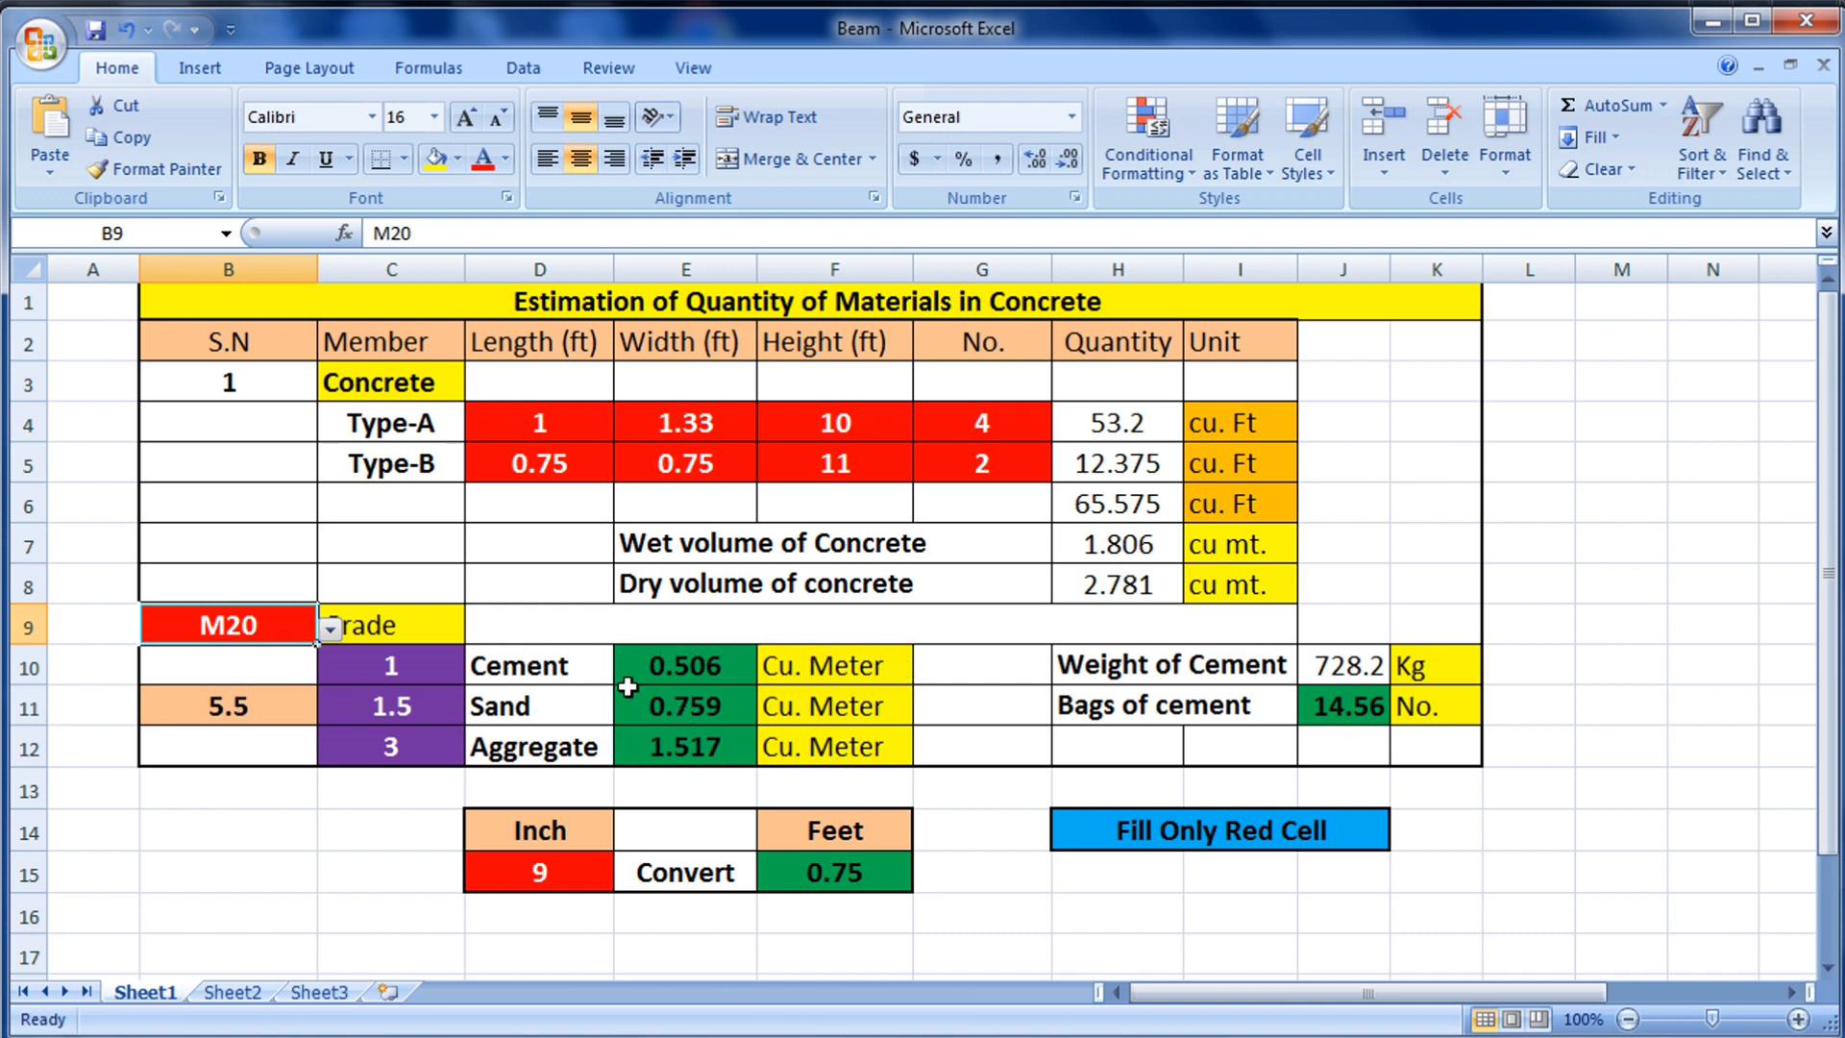
{"action": "left_click", "coordinate": [711, 665]}
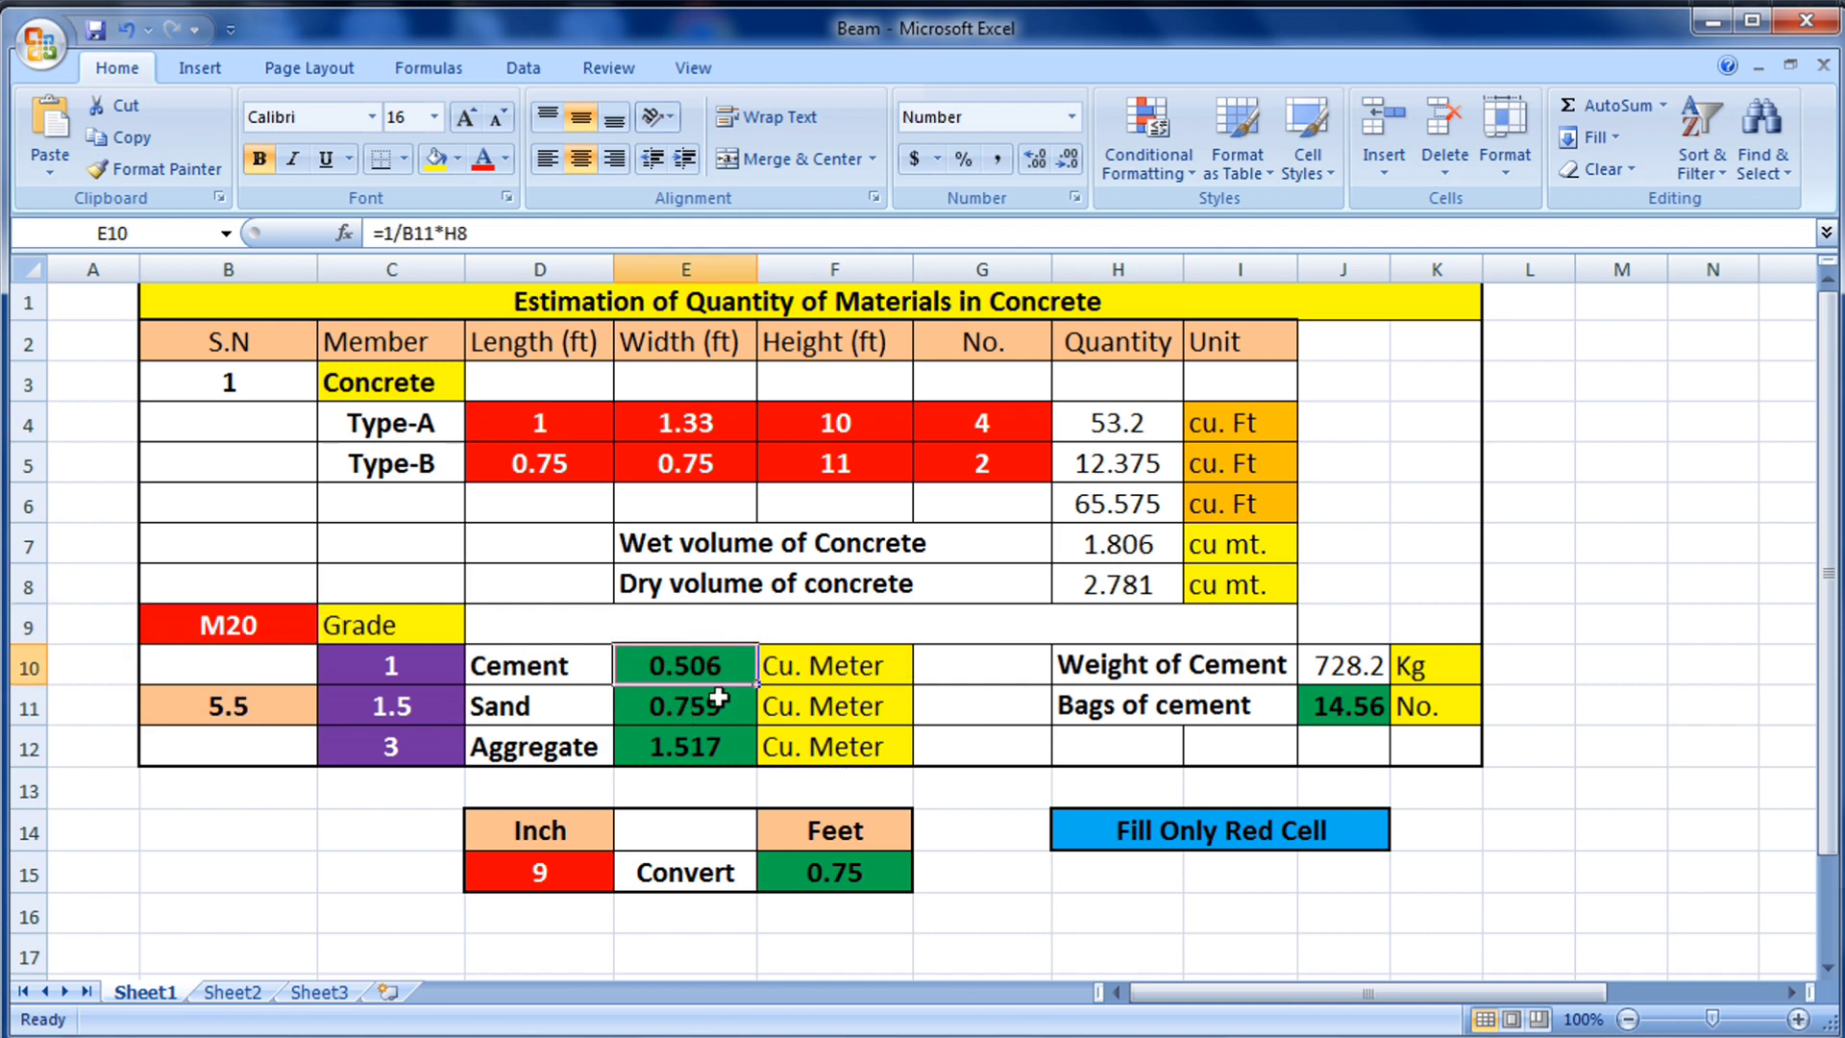
{"action": "left_click", "coordinate": [686, 711]}
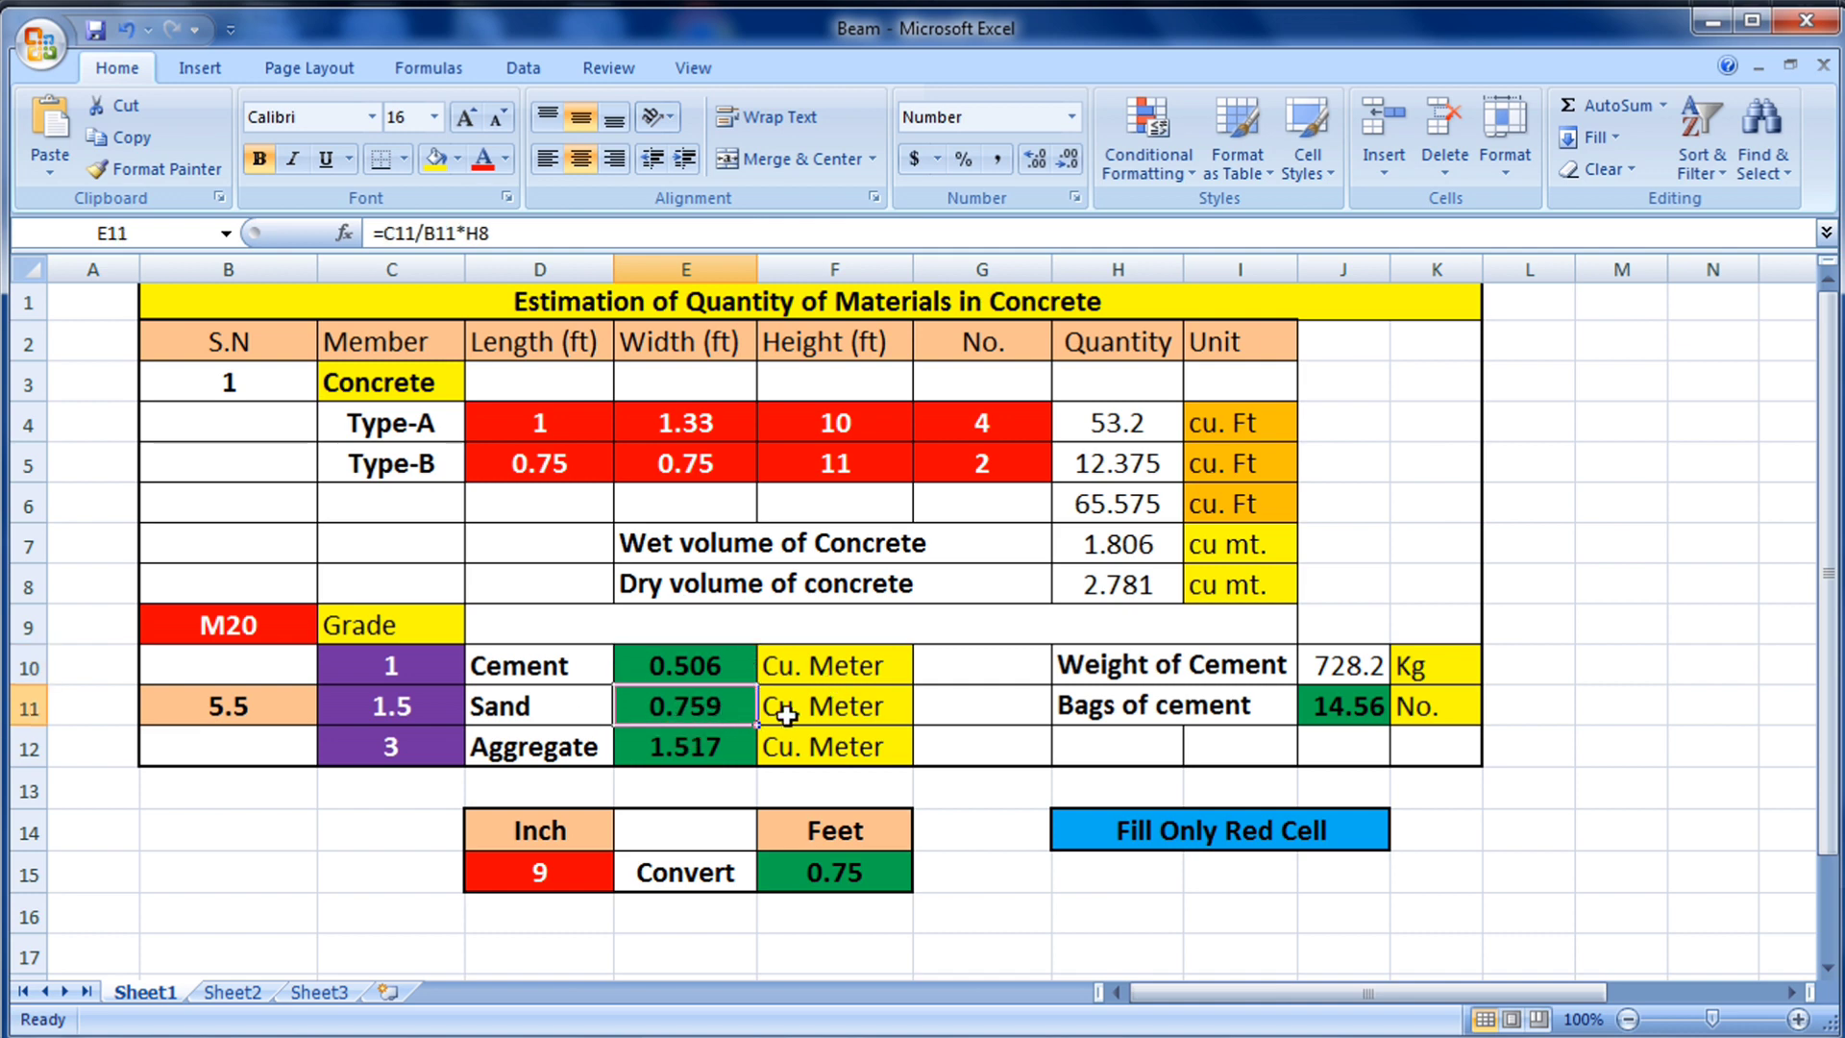
{"action": "left_click", "coordinate": [706, 752]}
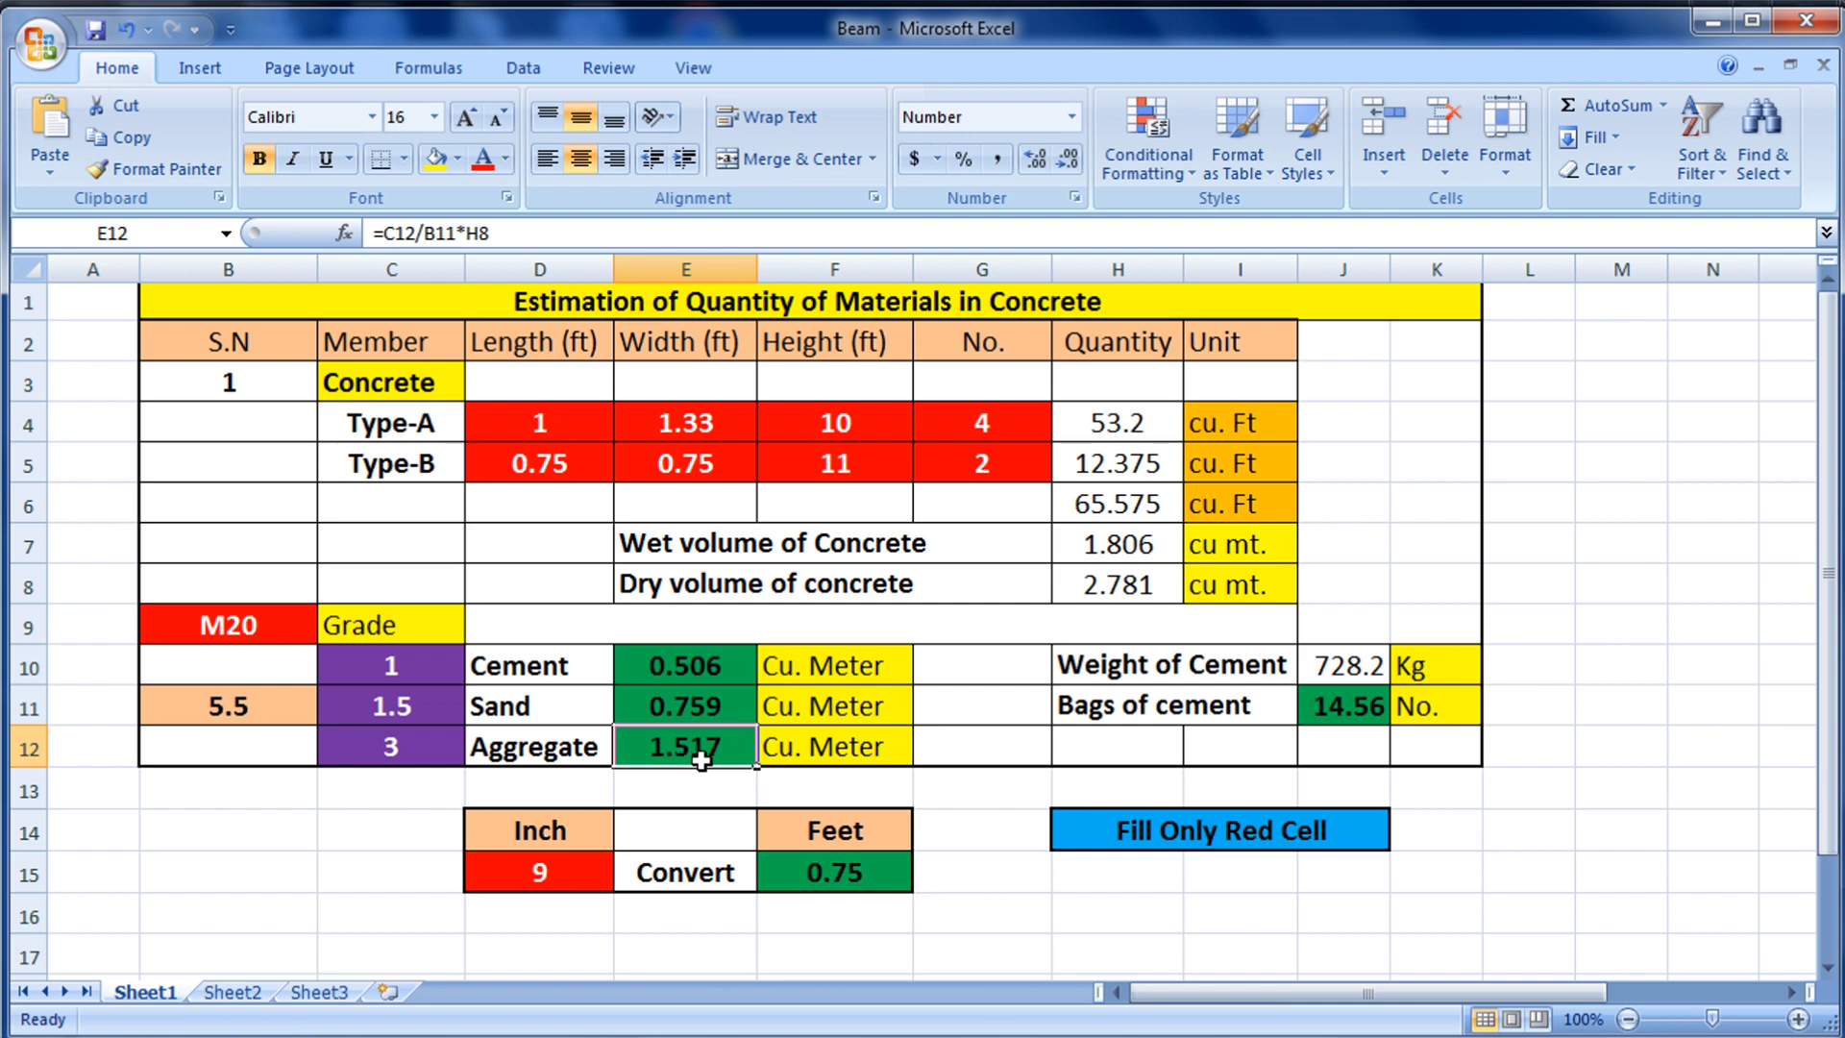
{"action": "left_click", "coordinate": [832, 748]}
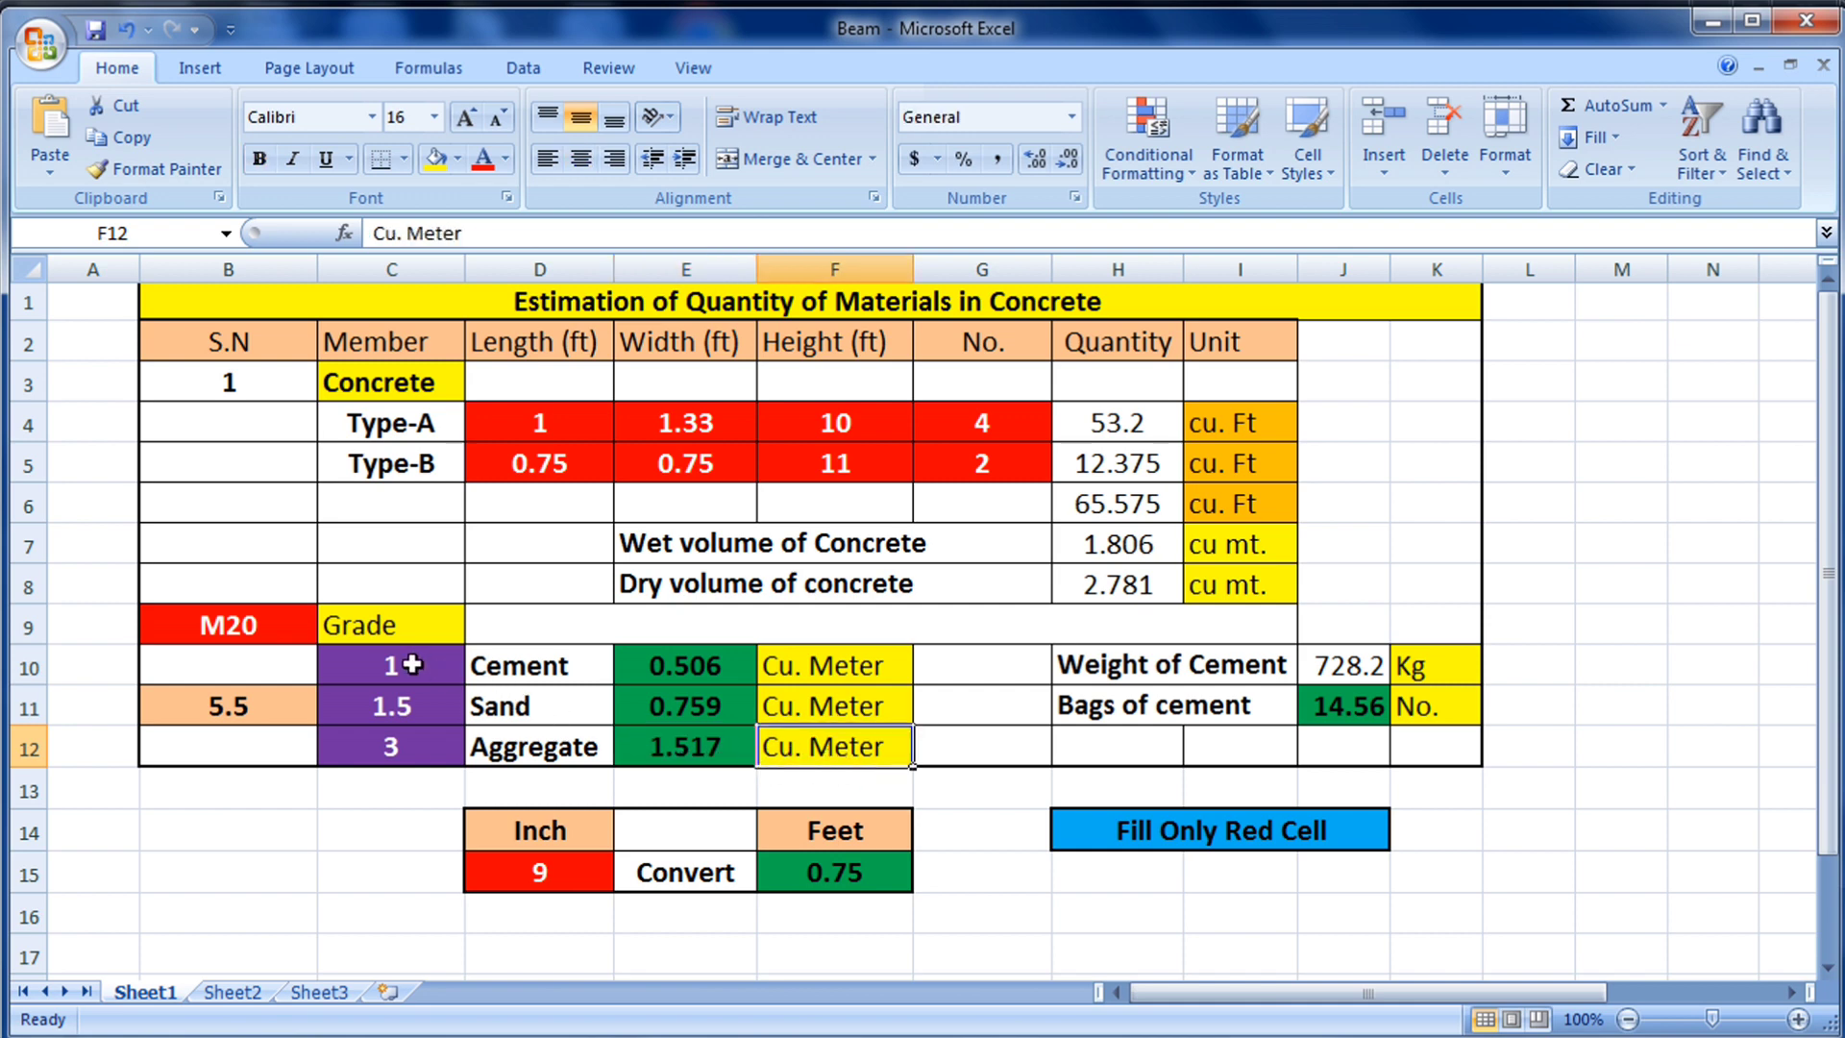
{"action": "left_click", "coordinate": [412, 673]}
{"action": "left_click", "coordinate": [416, 716]}
{"action": "left_click", "coordinate": [413, 743]}
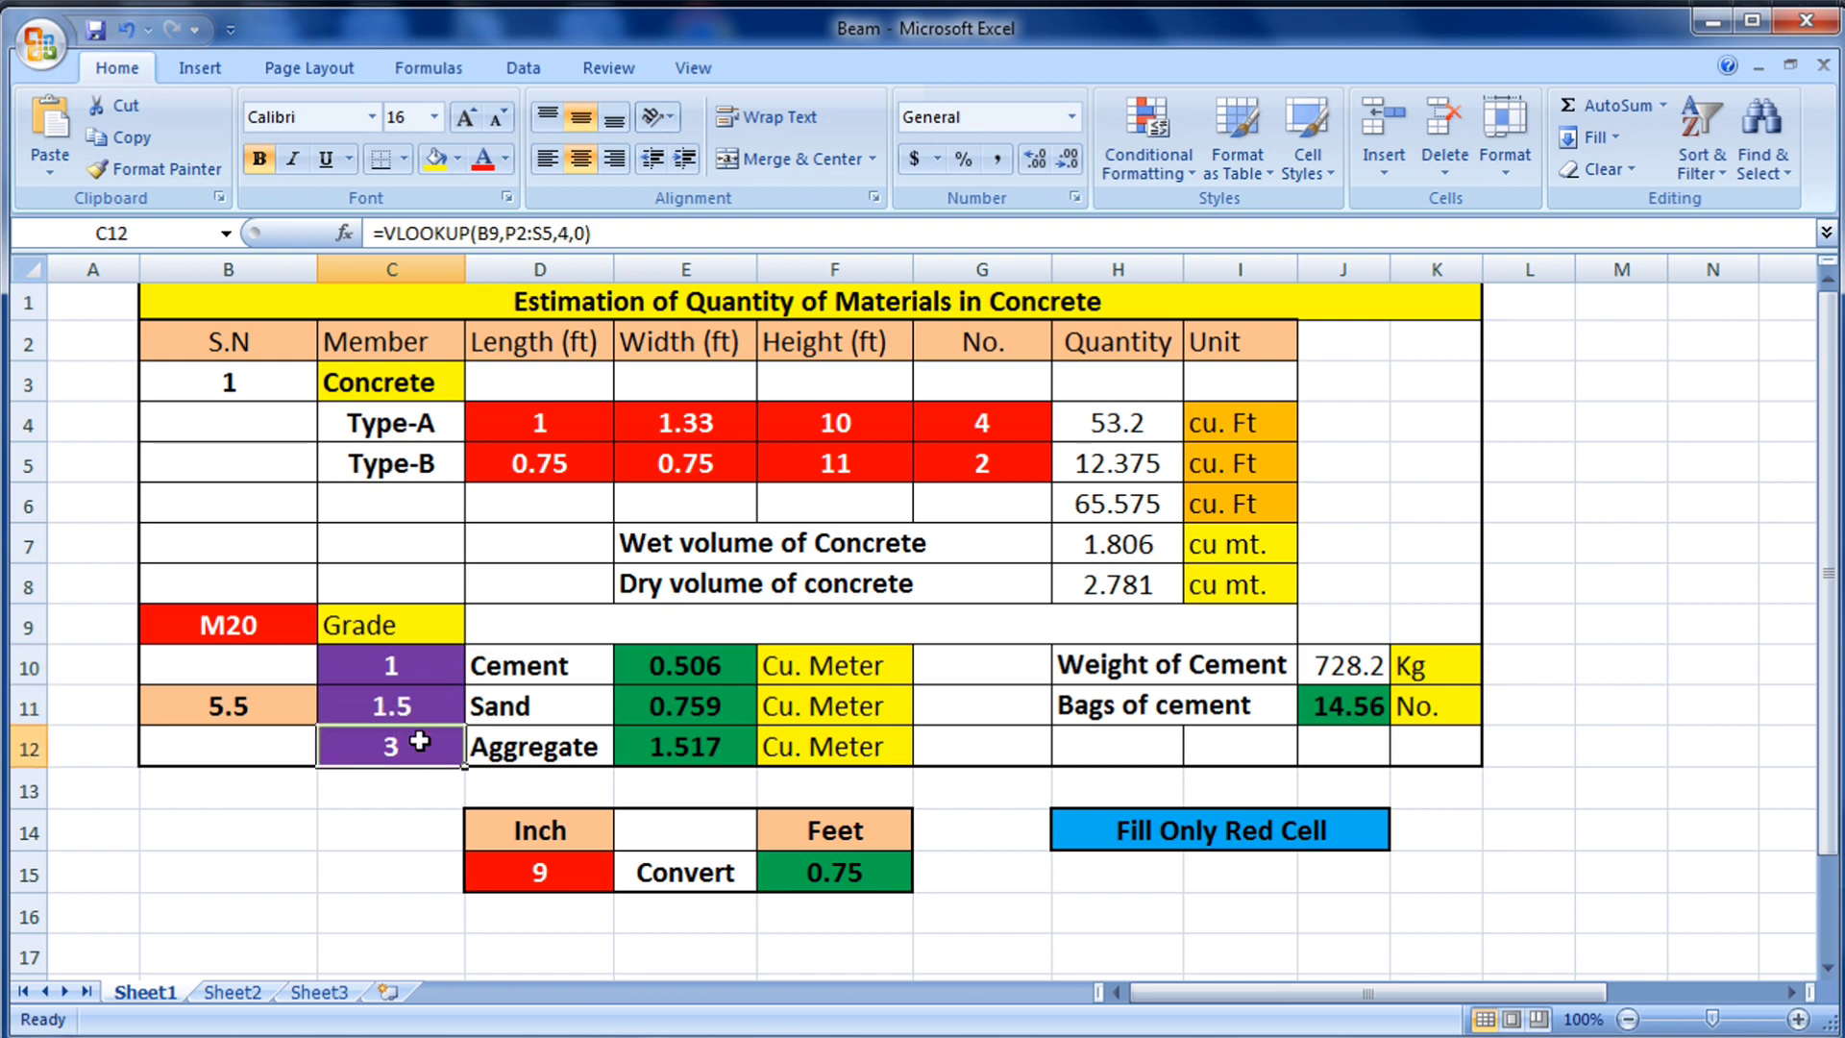
{"action": "left_click", "coordinate": [420, 669]}
{"action": "left_click", "coordinate": [424, 712]}
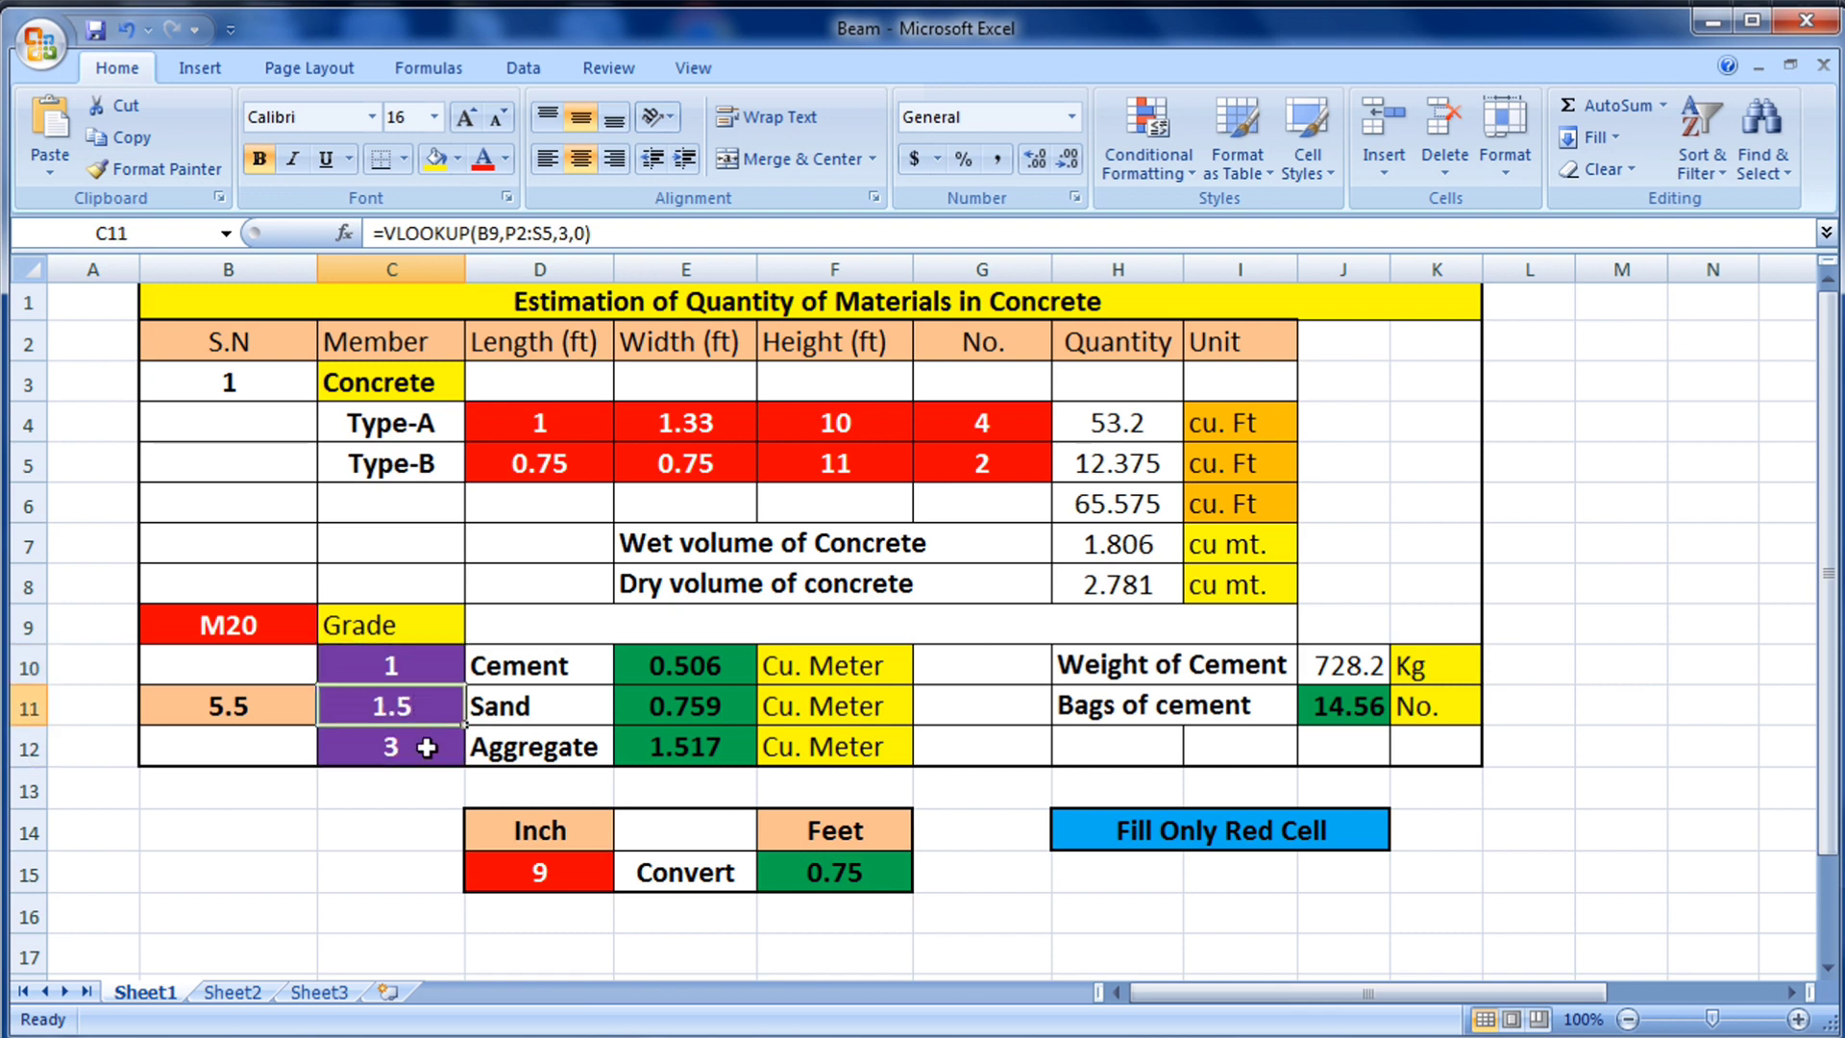
{"action": "left_click", "coordinate": [423, 748]}
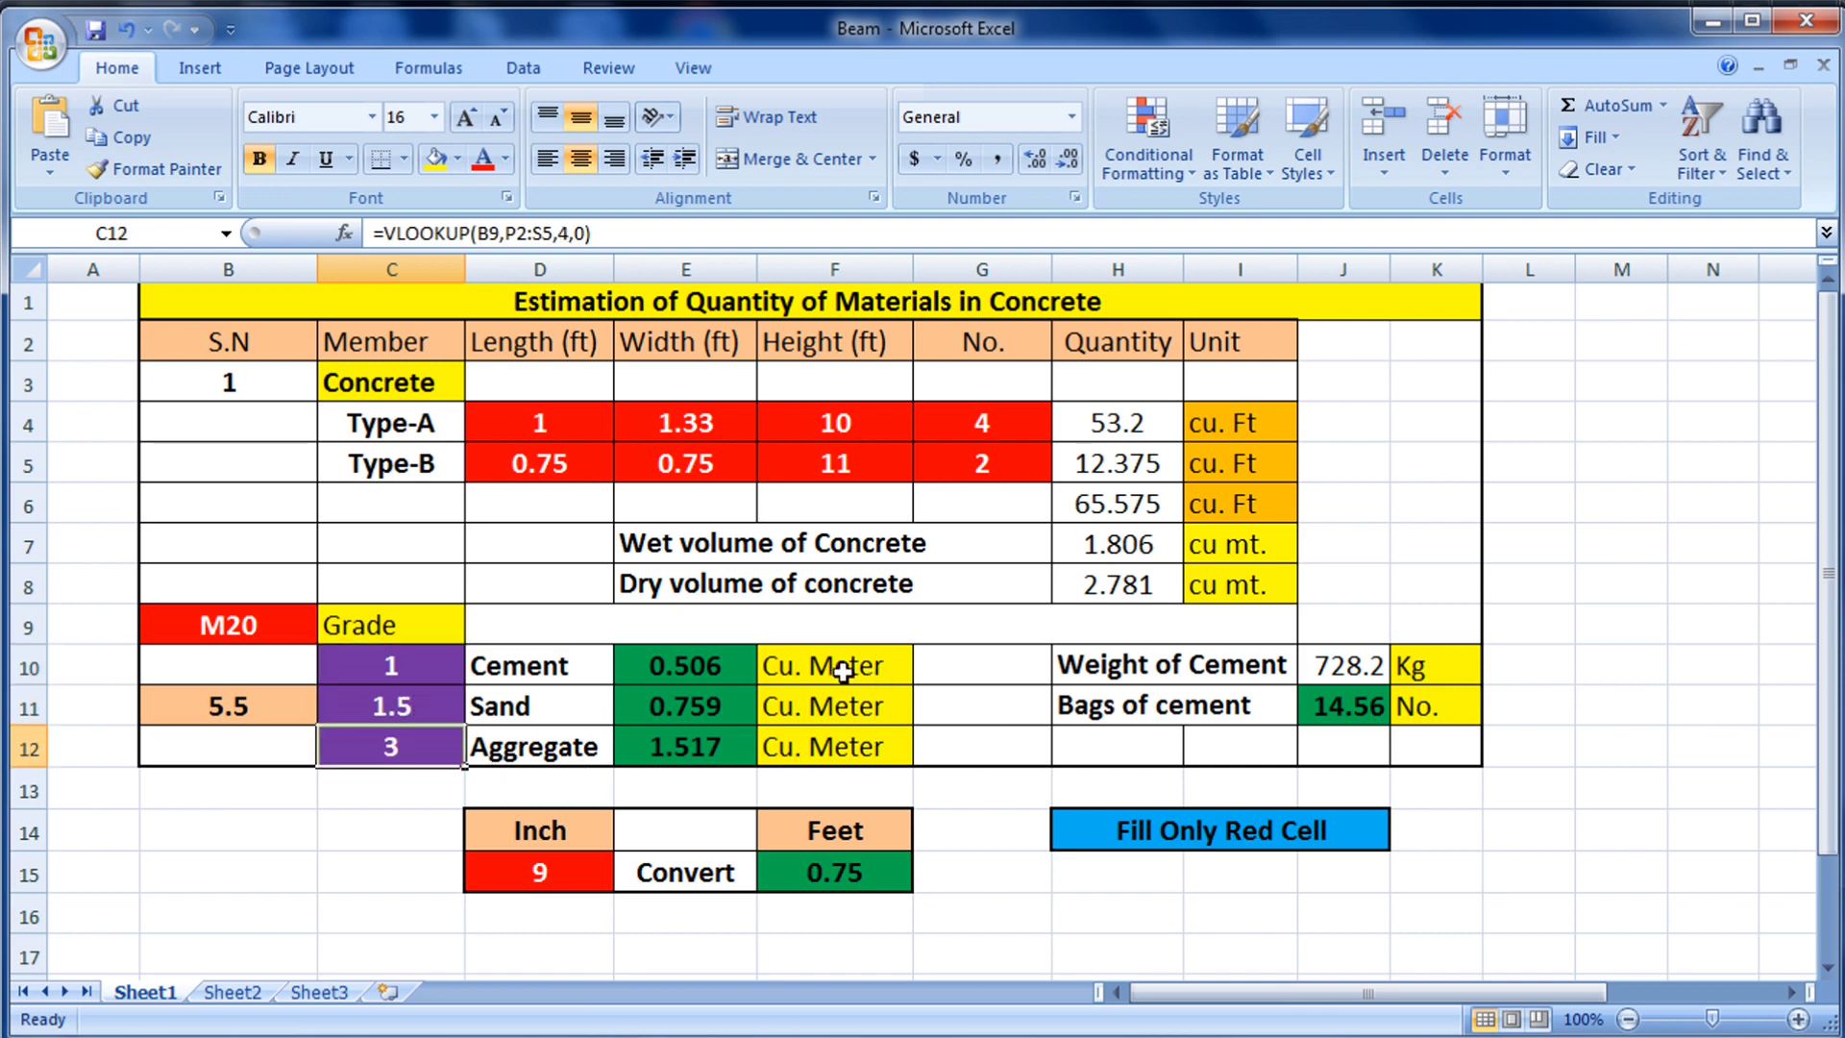
{"action": "left_click", "coordinate": [1209, 666]}
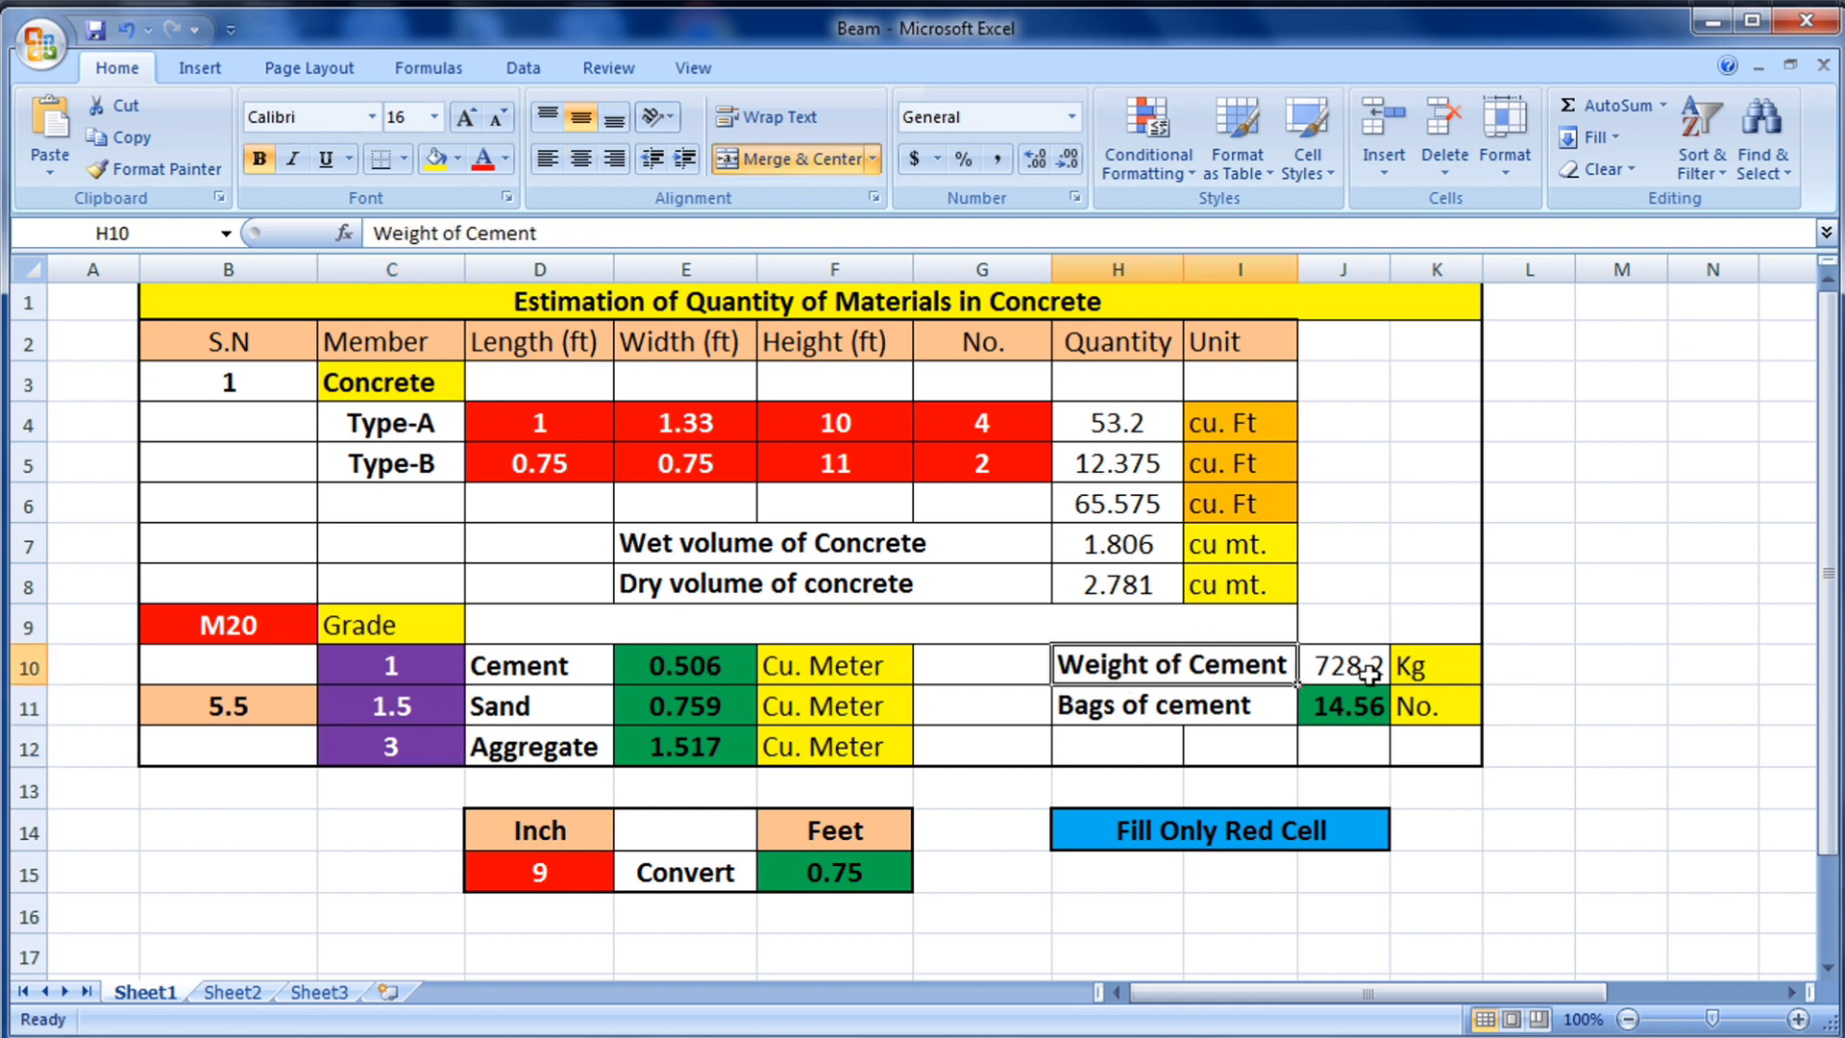
{"action": "left_click", "coordinate": [1416, 670]}
{"action": "left_click", "coordinate": [1357, 668]}
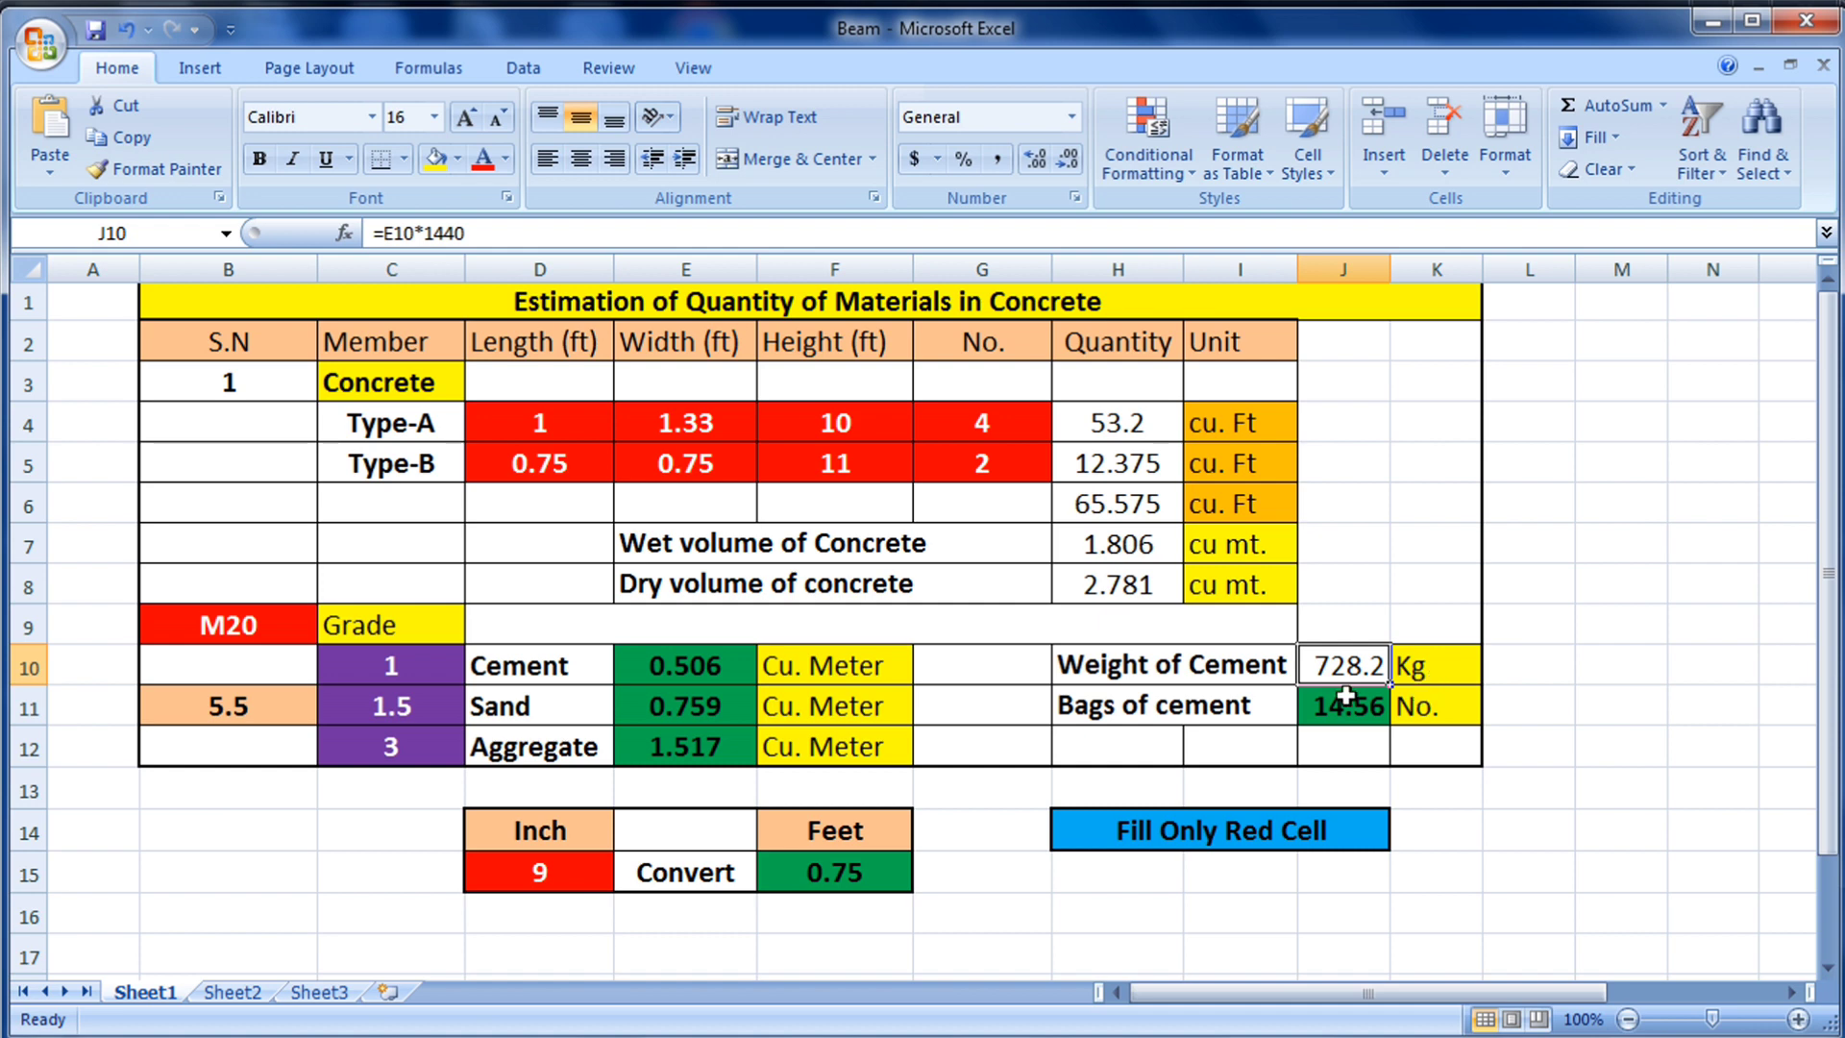
{"action": "left_click", "coordinate": [1437, 678]}
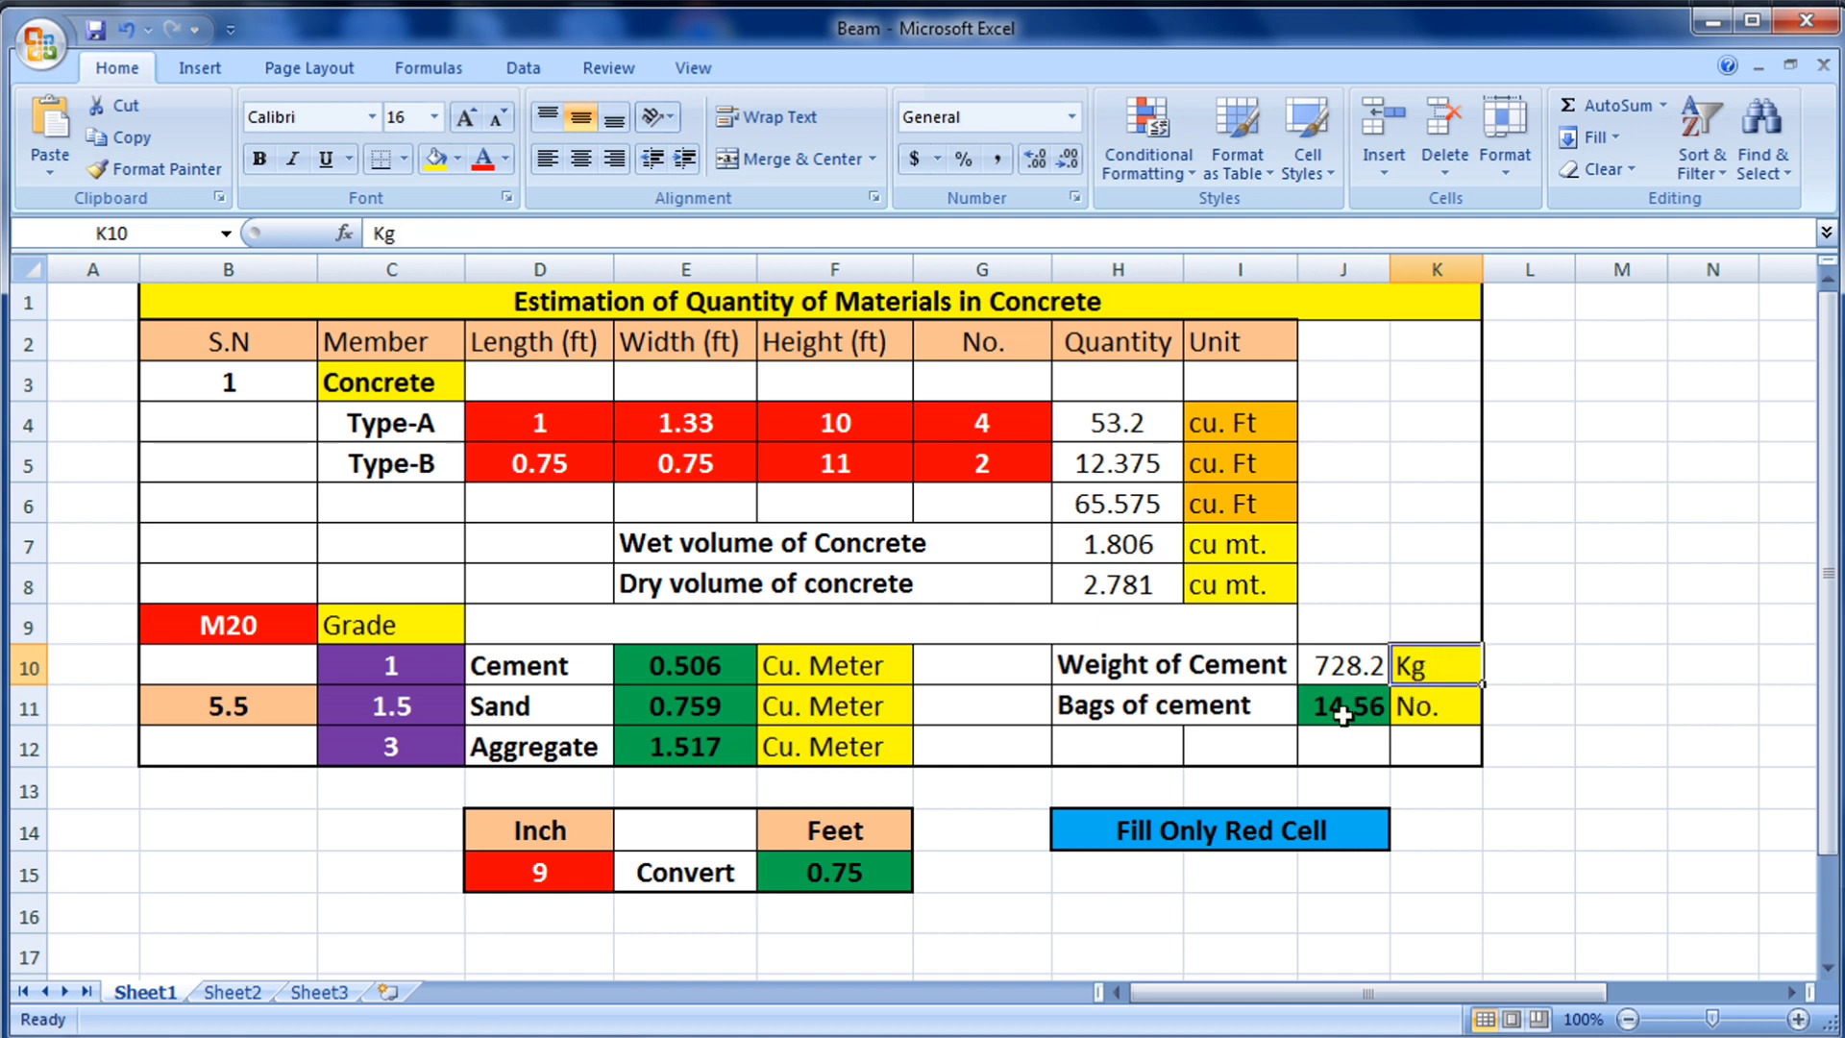
{"action": "left_click", "coordinate": [1343, 714]}
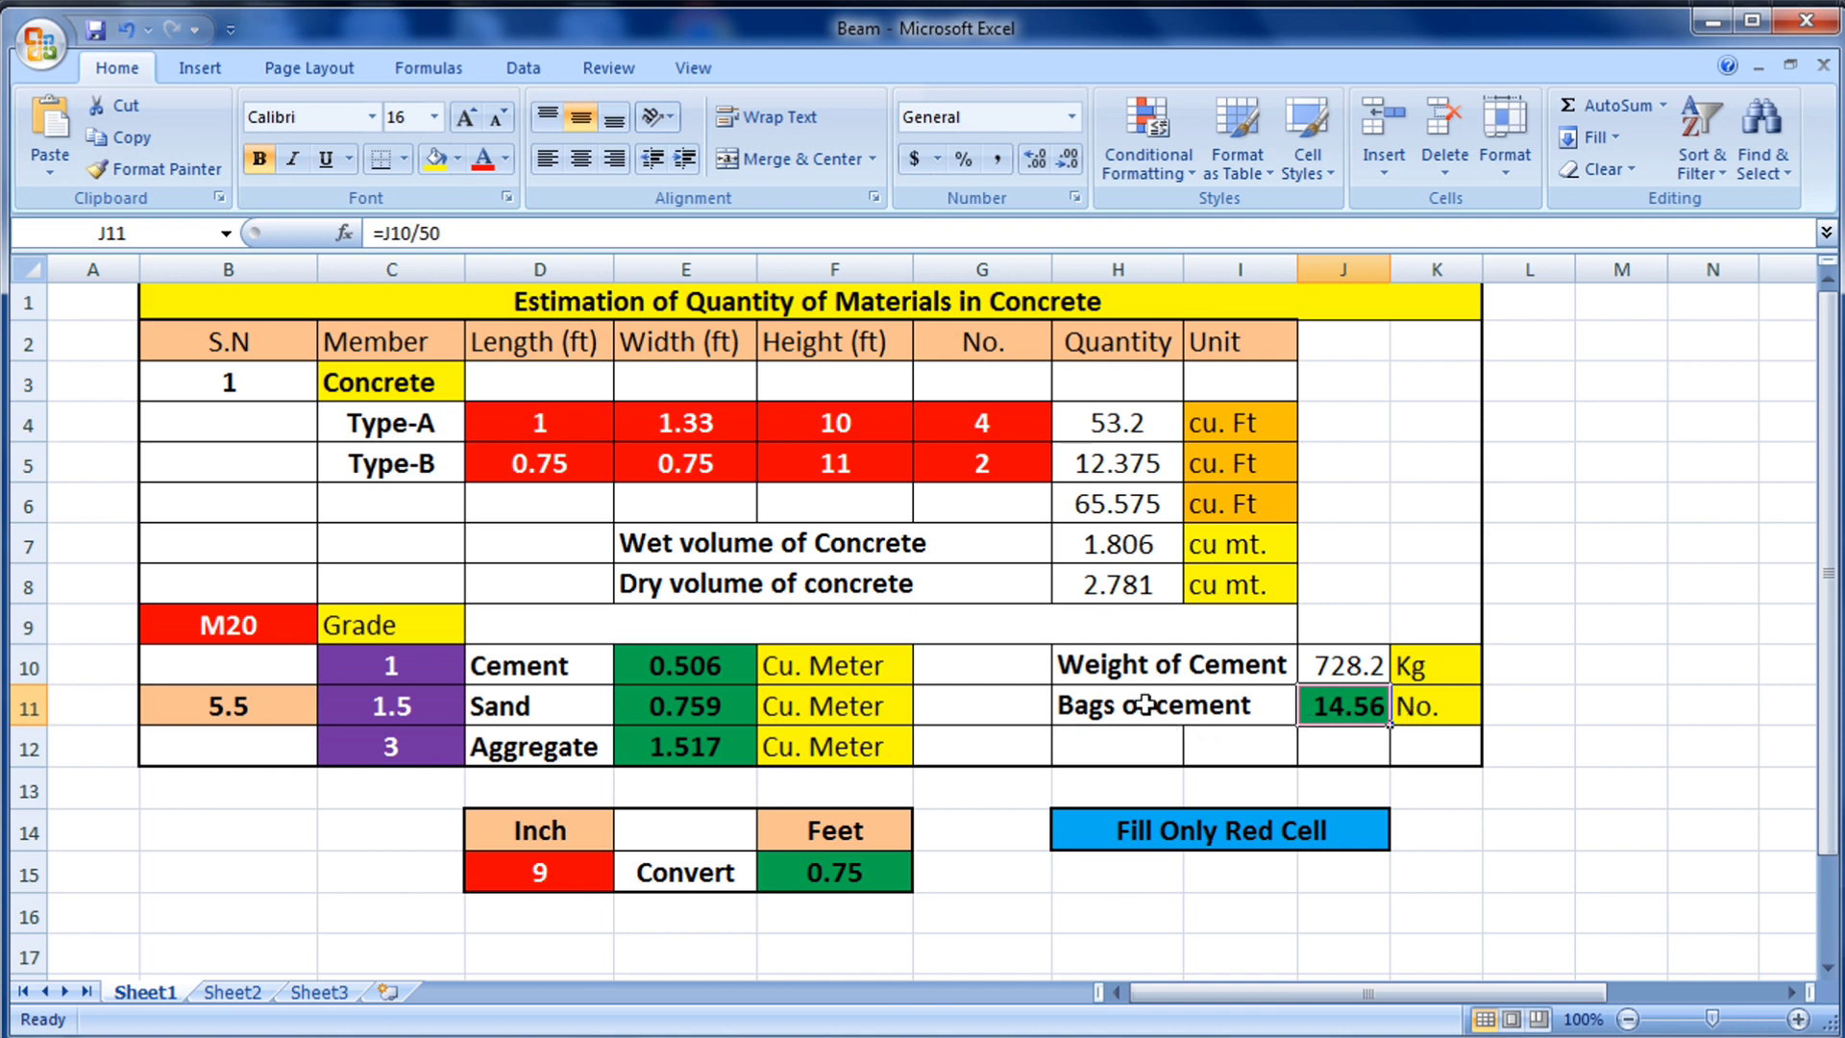
{"action": "left_click", "coordinate": [1032, 693]}
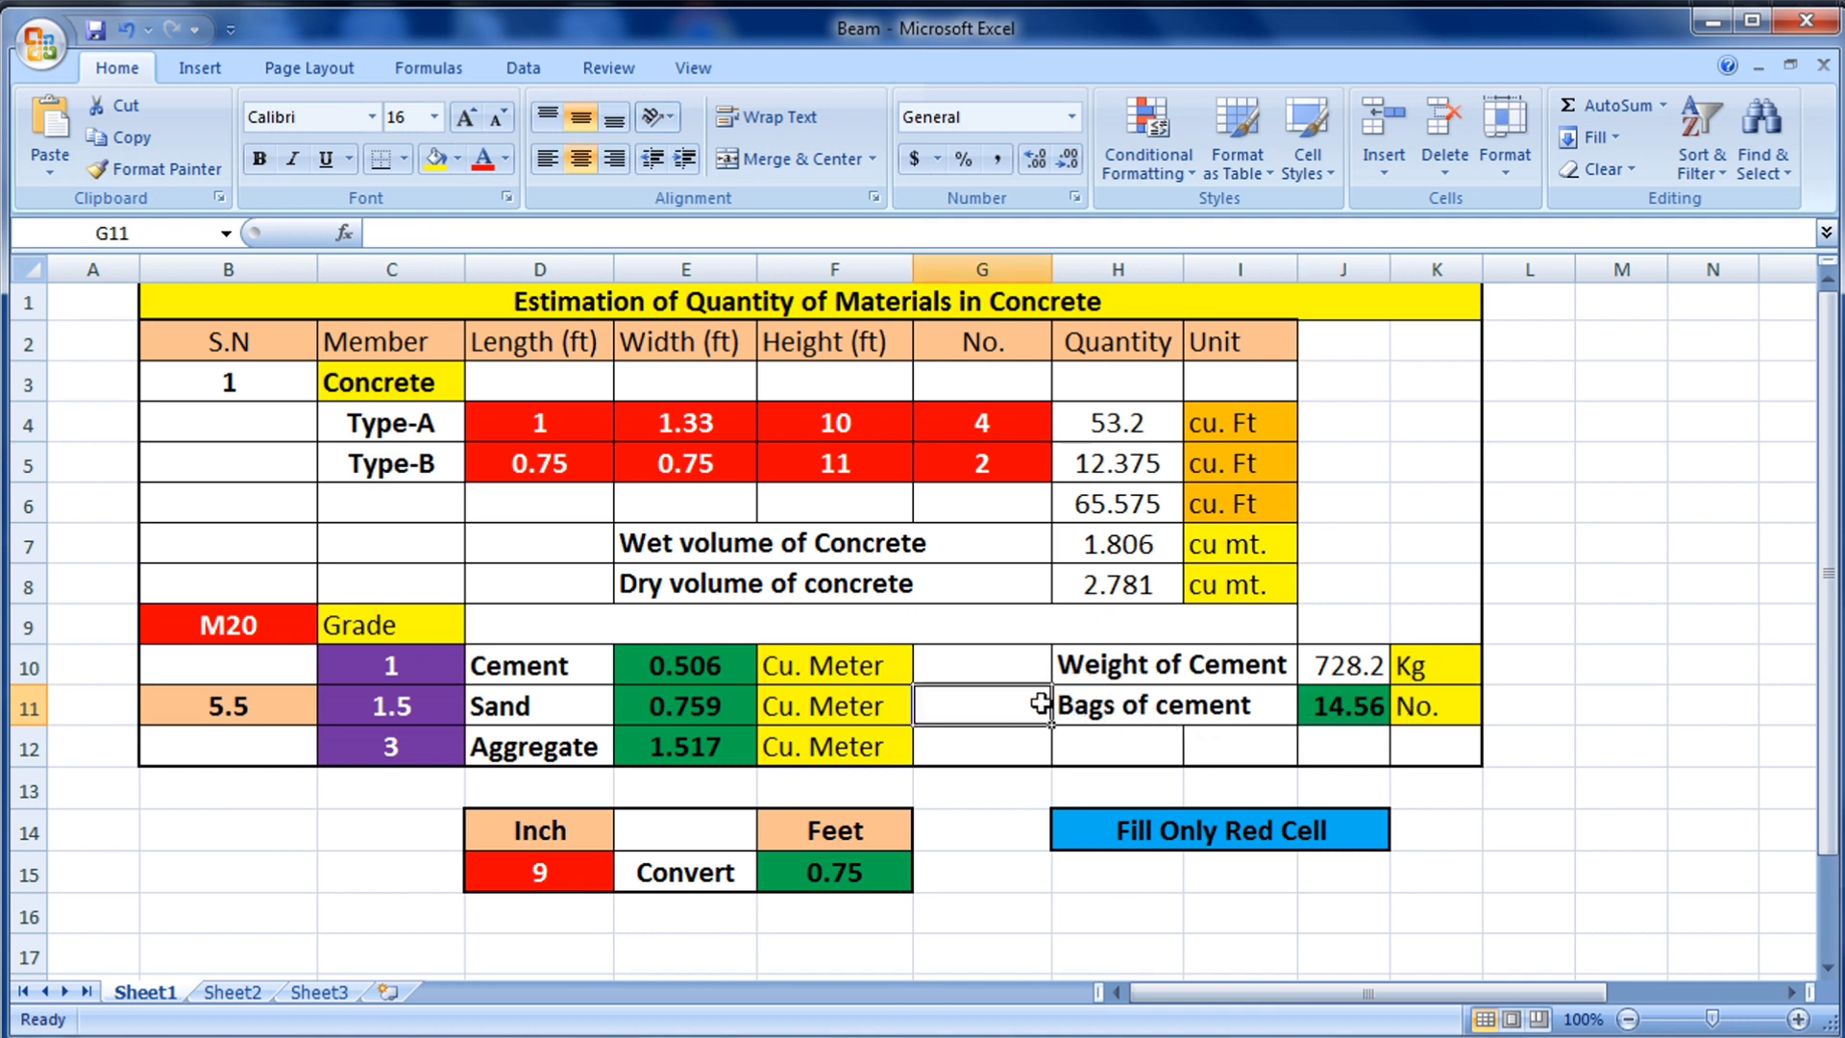